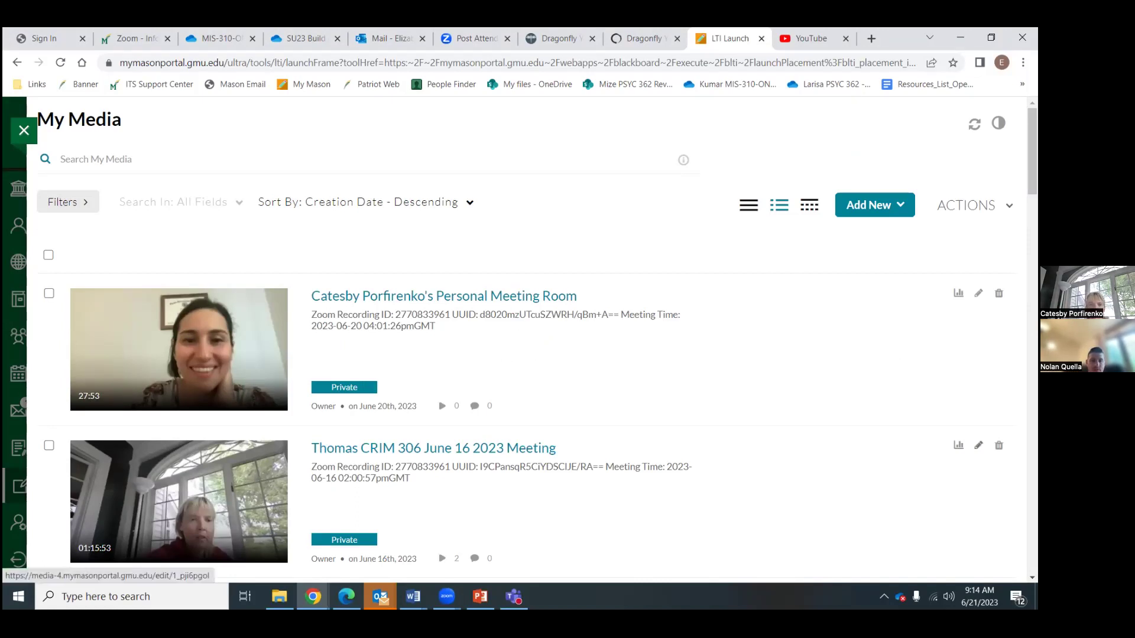
Open the CRIM 306 June 16 2023 meeting recording for editing, select the Published status and review the available publishing galleries
left_click(978, 445)
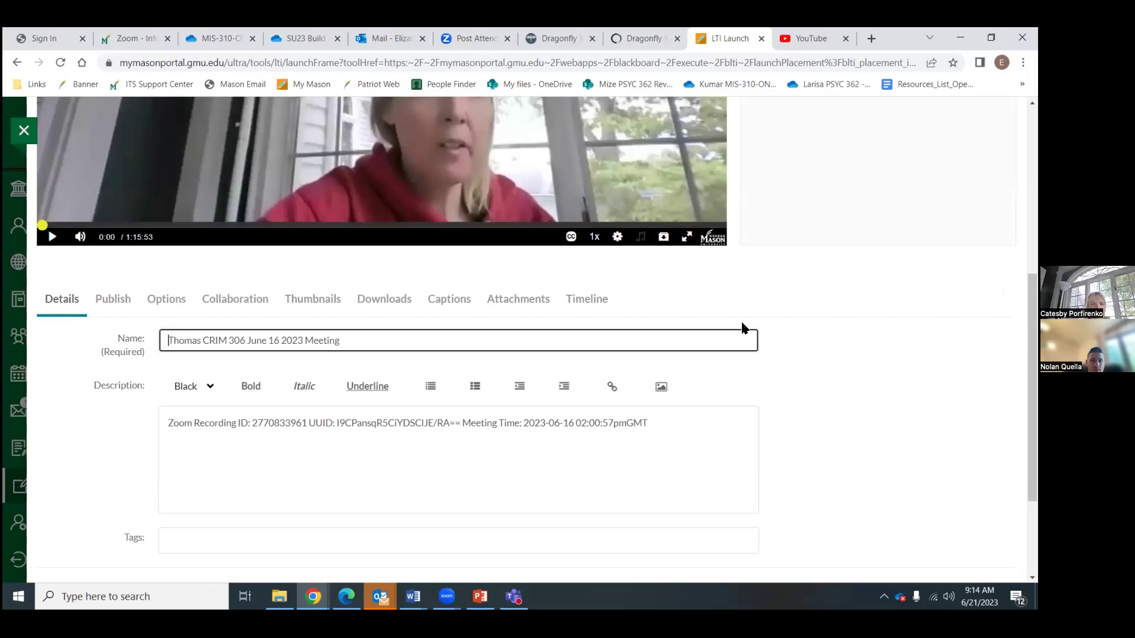
left_click(373, 305)
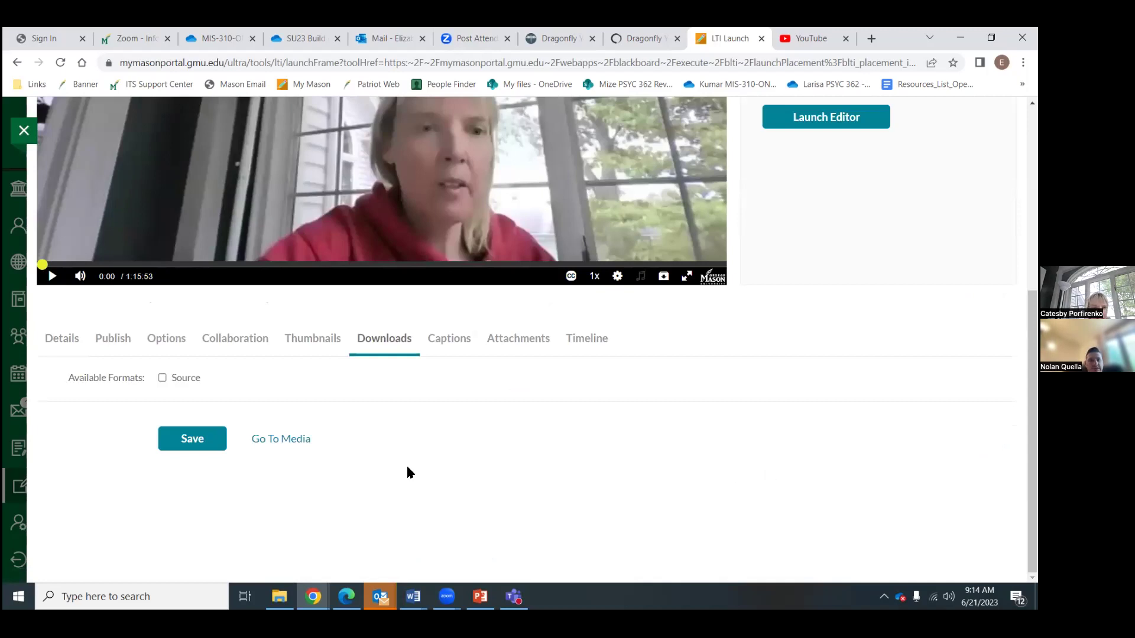
left_click(118, 343)
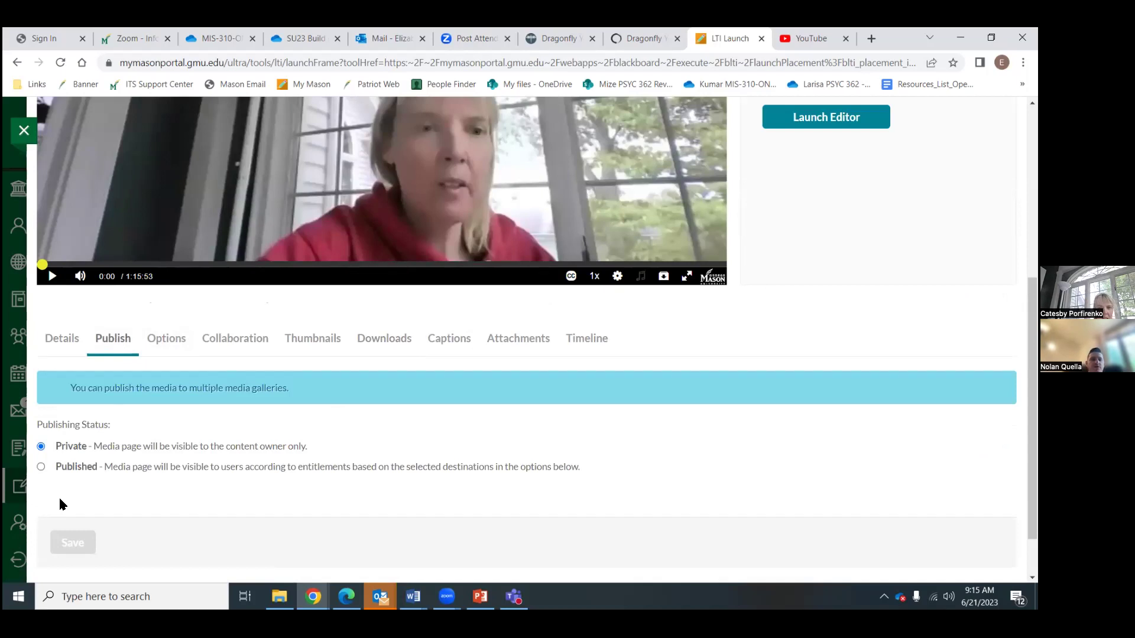
left_click(40, 466)
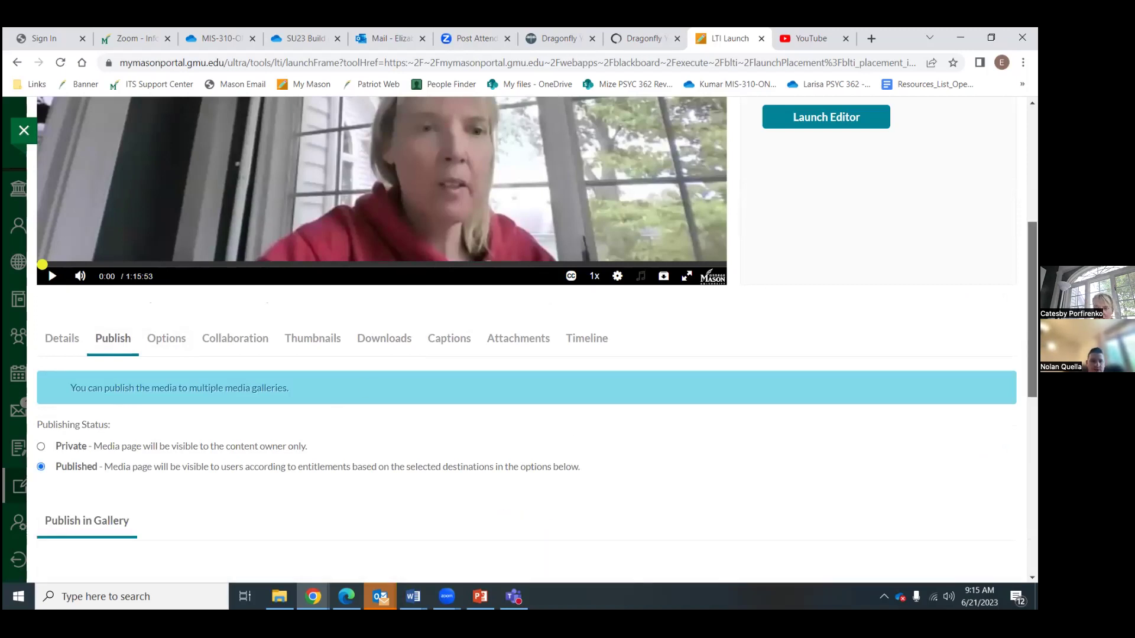
scroll(526, 340, "down", 3)
scroll(526, 340, "down", 4)
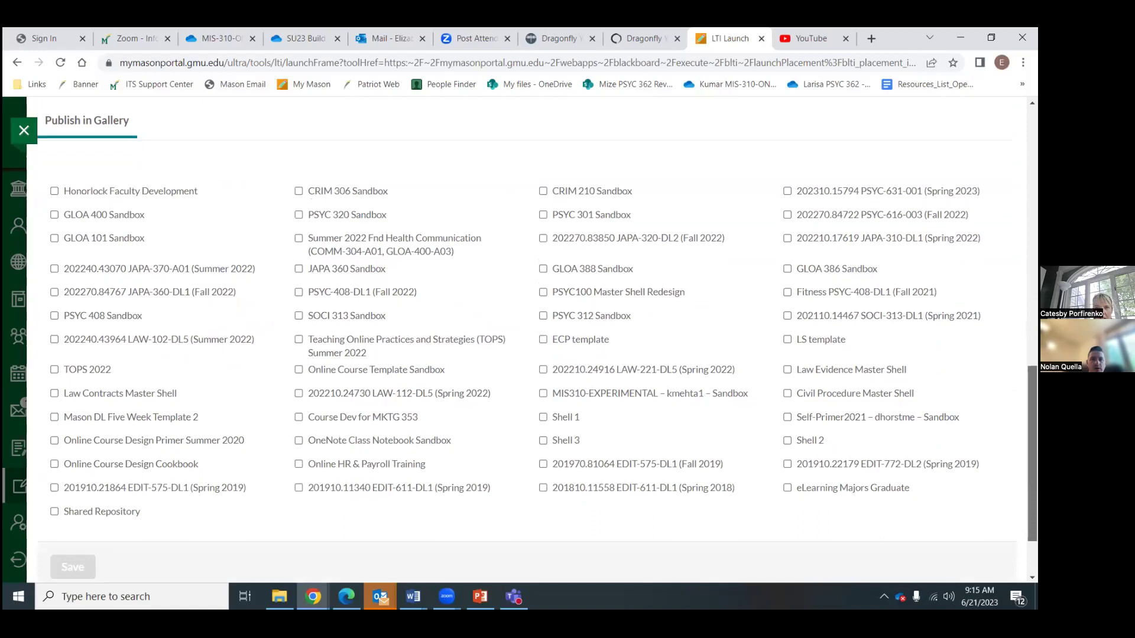
scroll(527, 340, "up", 7)
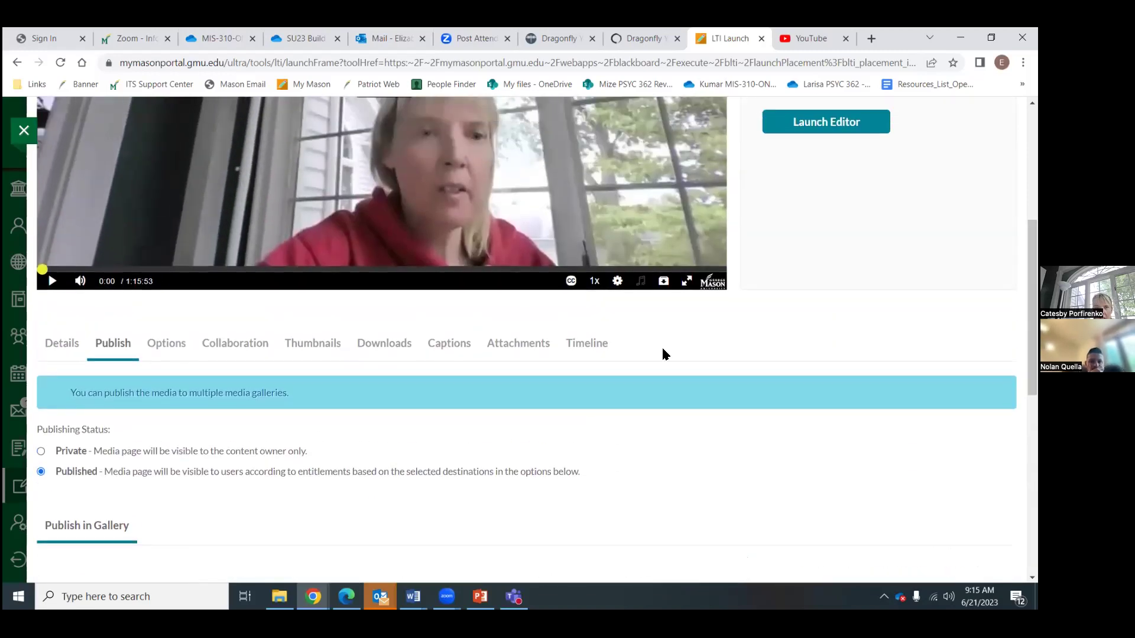
Select Source as an available download format for the recording and review its comment and clipping options
left_click(387, 347)
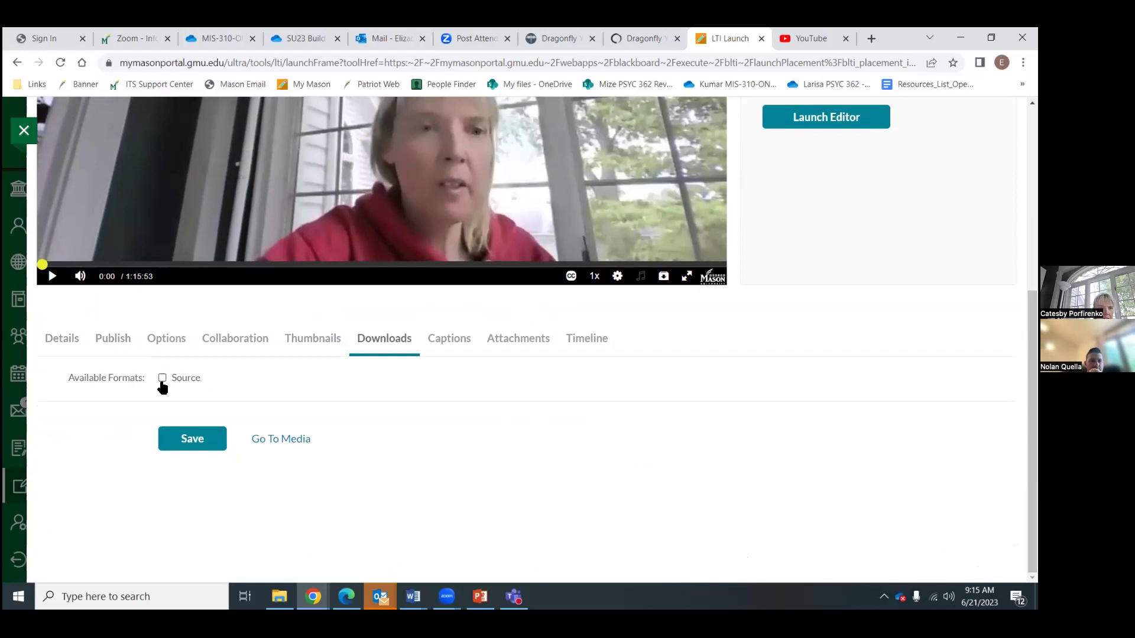
left_click(164, 382)
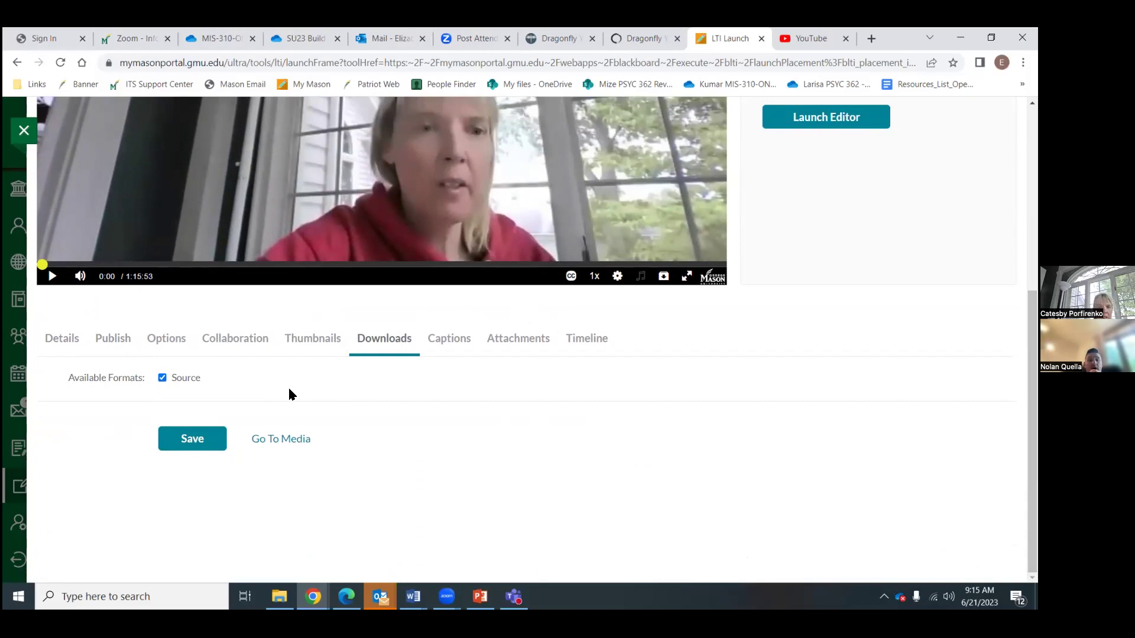
left_click(169, 341)
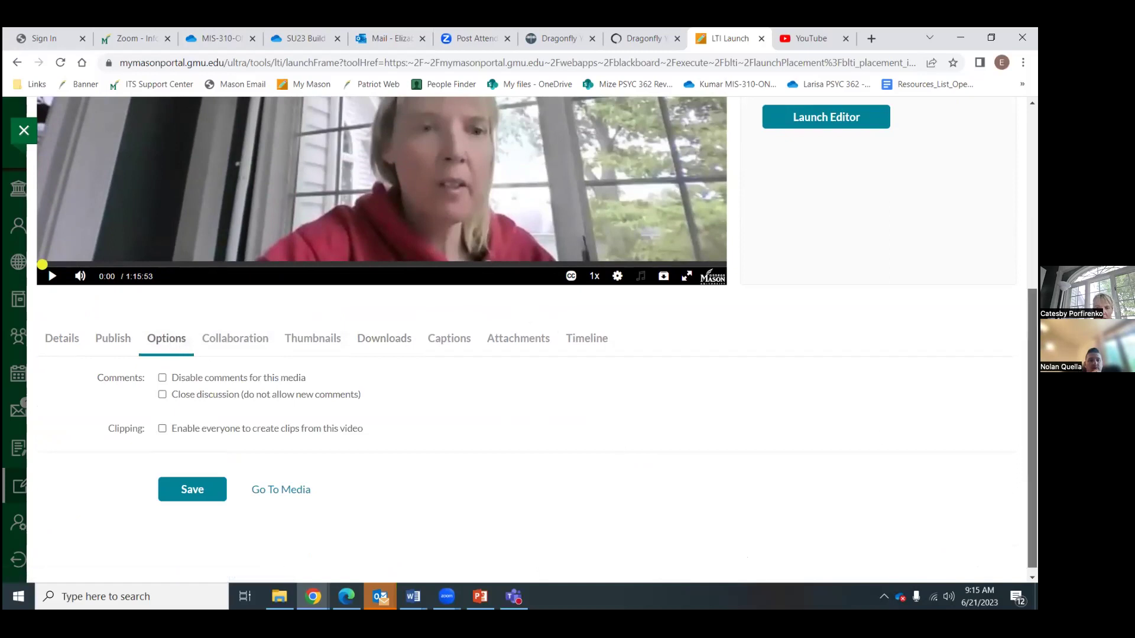
scroll(532, 334, "down", 1)
scroll(532, 334, "up", 1)
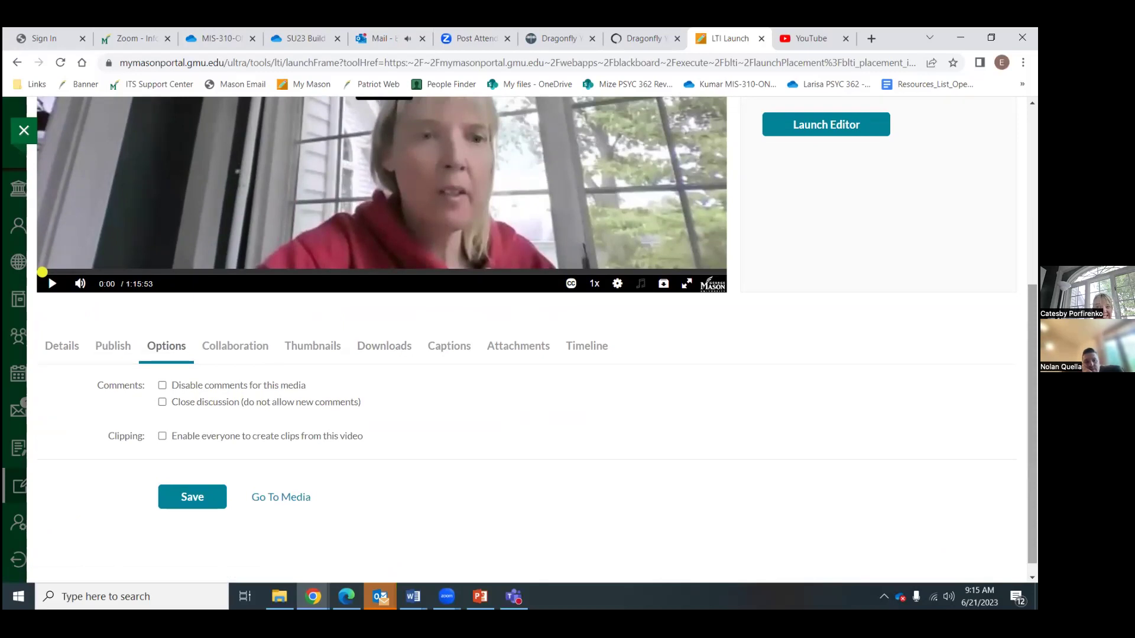
View the recording in the Video Editor, close it and return to the My Media list
left_click(798, 126)
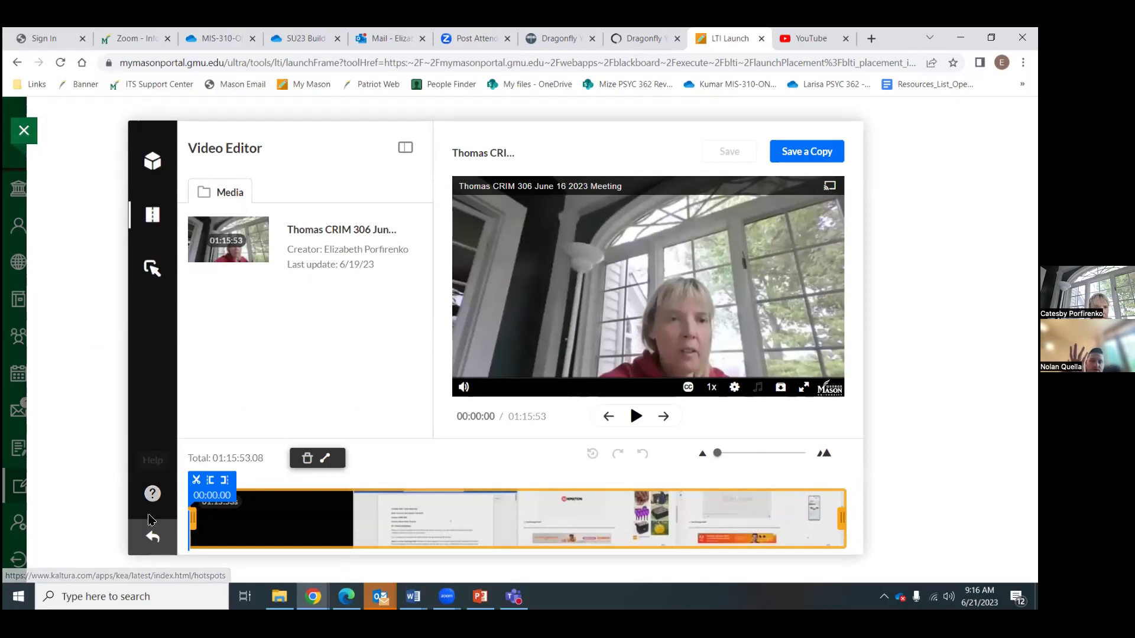
left_click(23, 130)
left_click(696, 336)
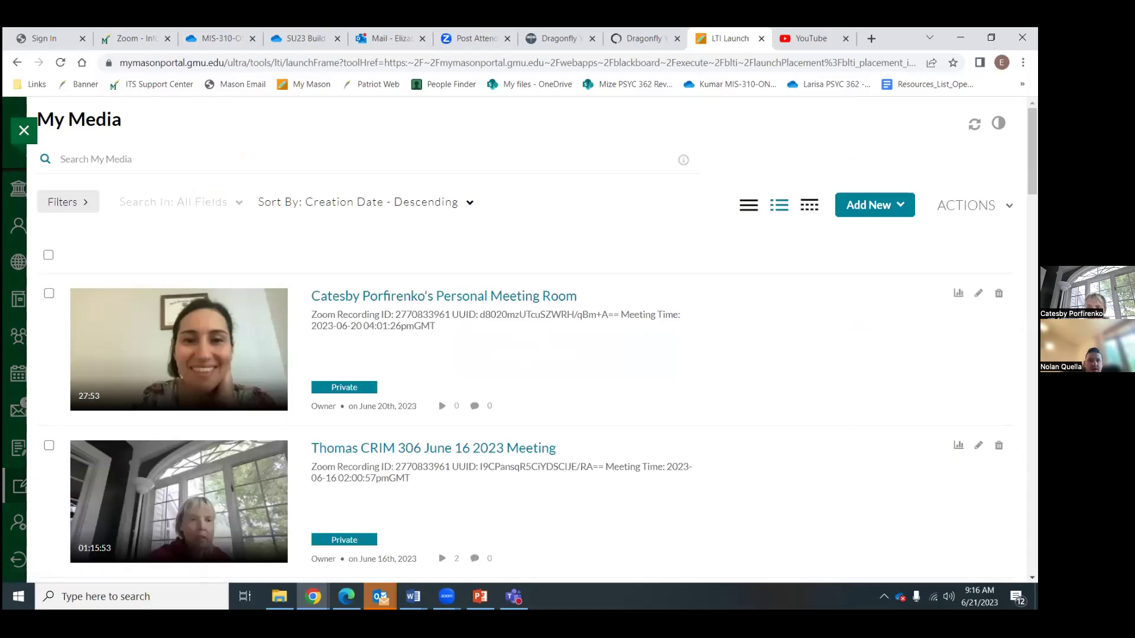
Open the CRIM 306 June 16 2023 meeting's media page and start editing its entry
scroll(537, 346, "down", 2)
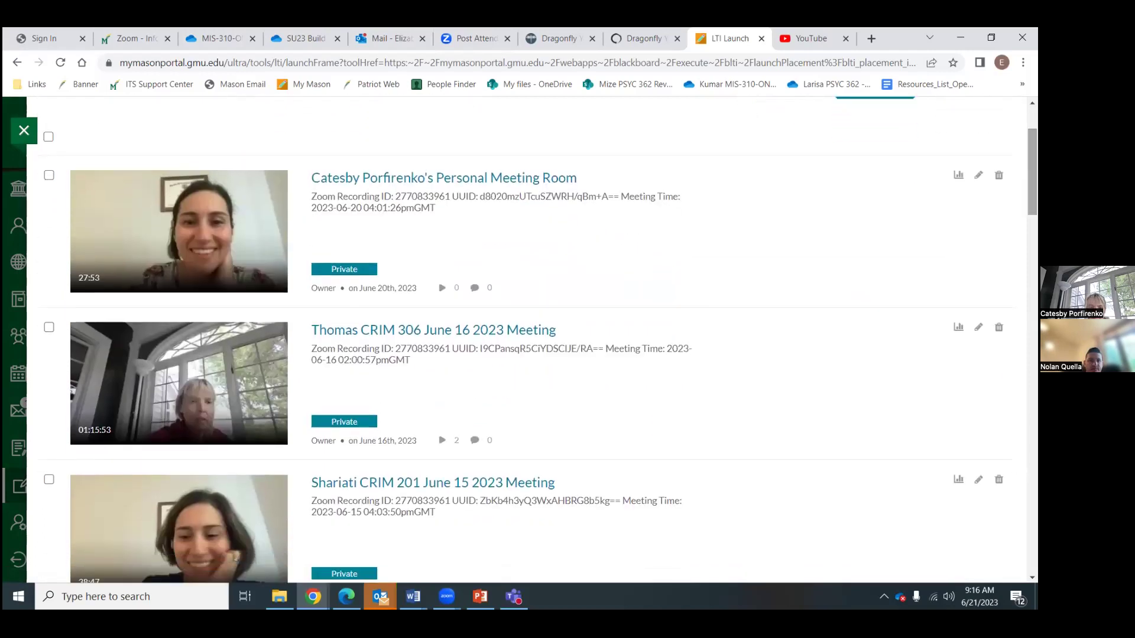
left_click(513, 331)
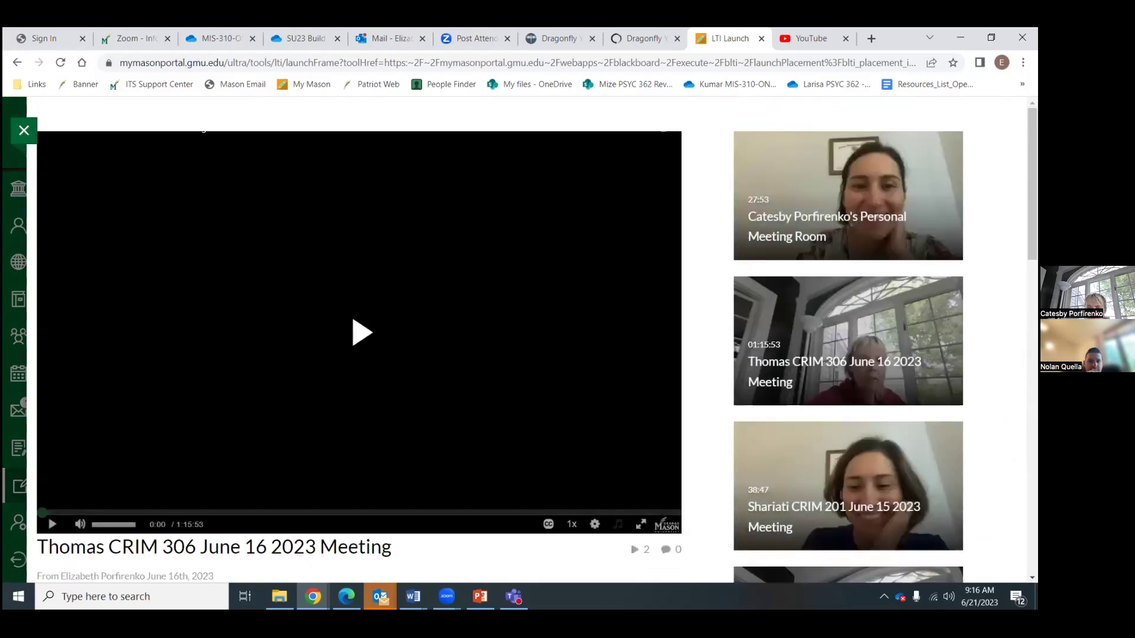
scroll(532, 340, "down", 7)
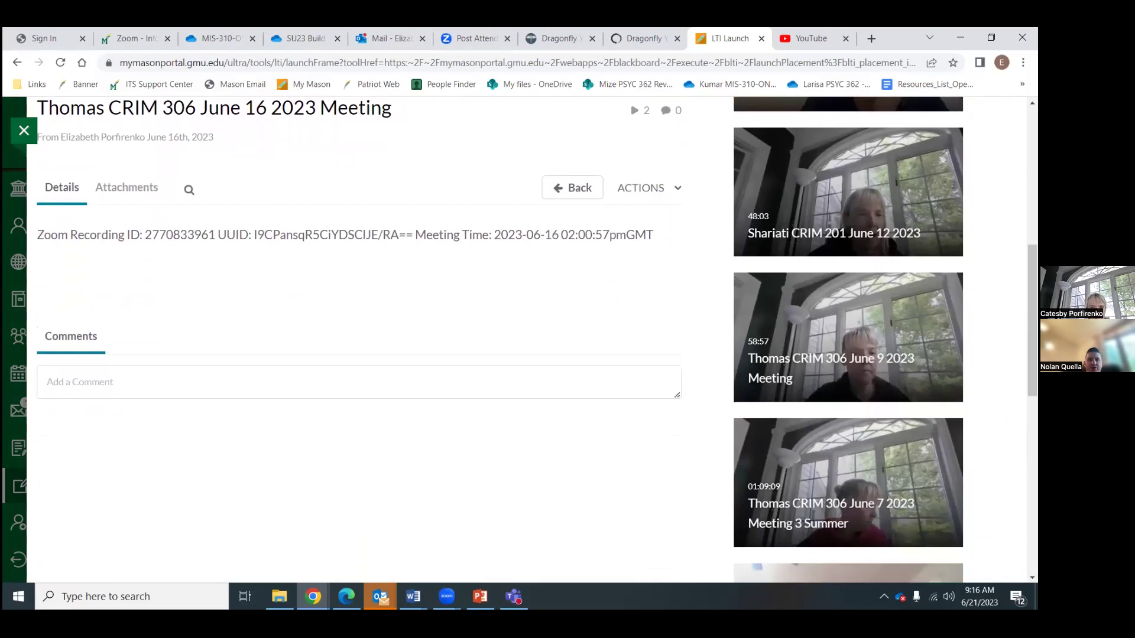
left_click(674, 198)
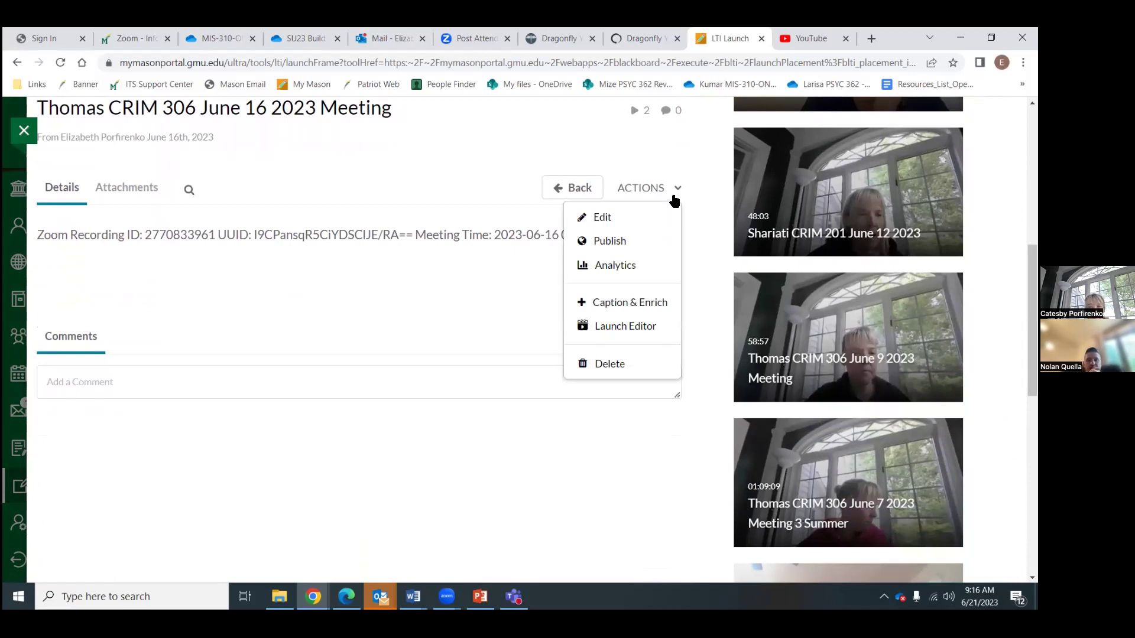
left_click(604, 218)
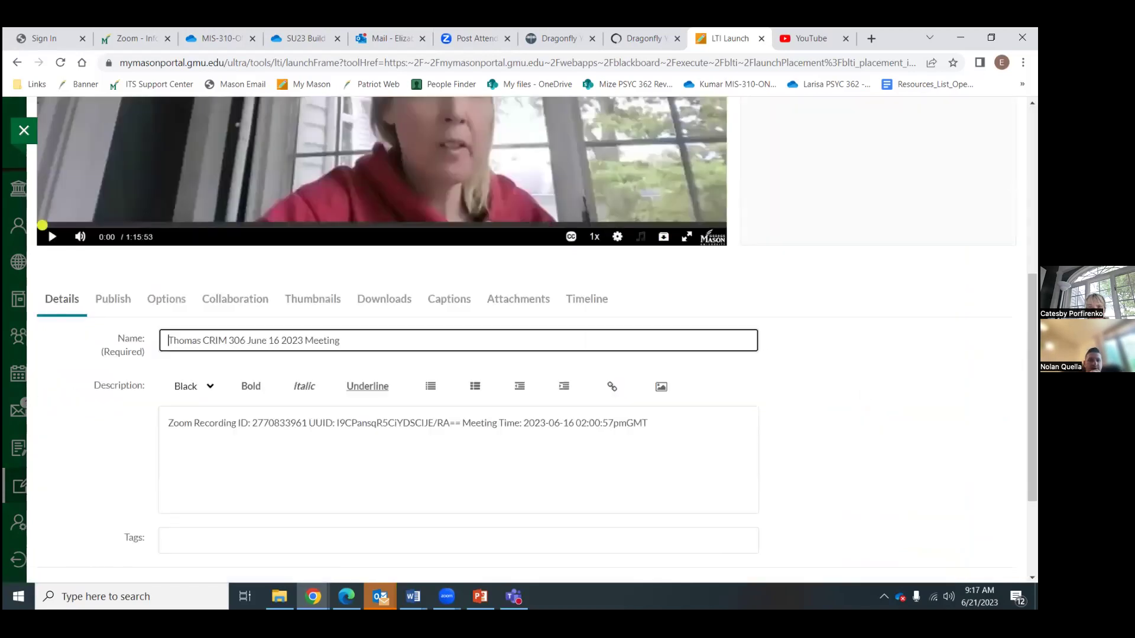
Set the recording's publishing status to Published without saving, pause the playback and examine the course galleries offered as destinations
scroll(532, 331, "down", 3)
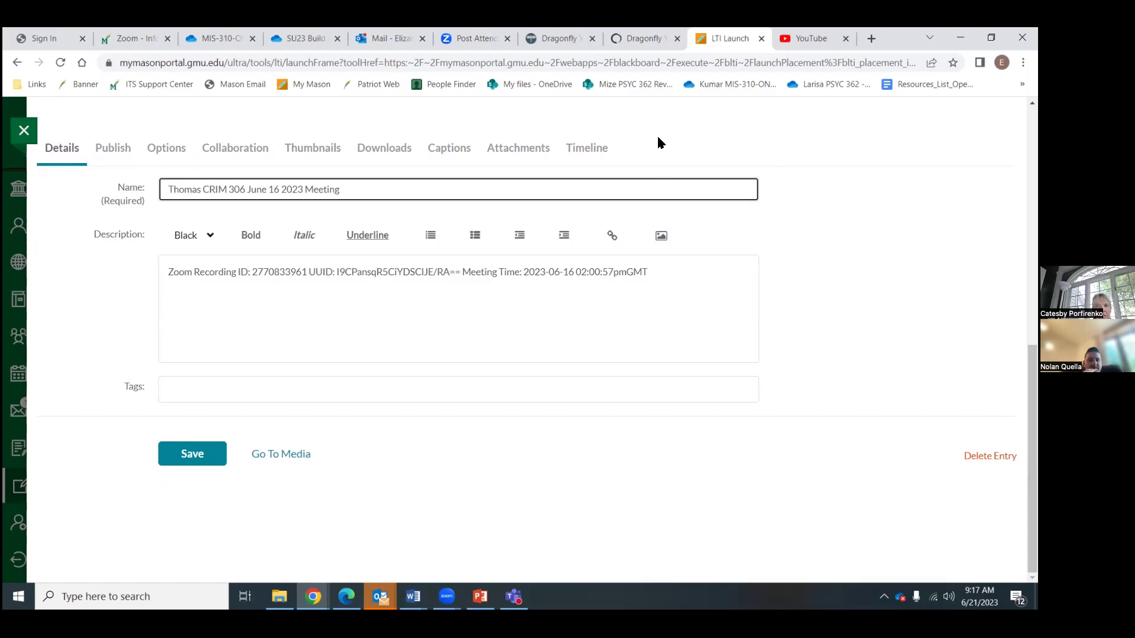
left_click(130, 152)
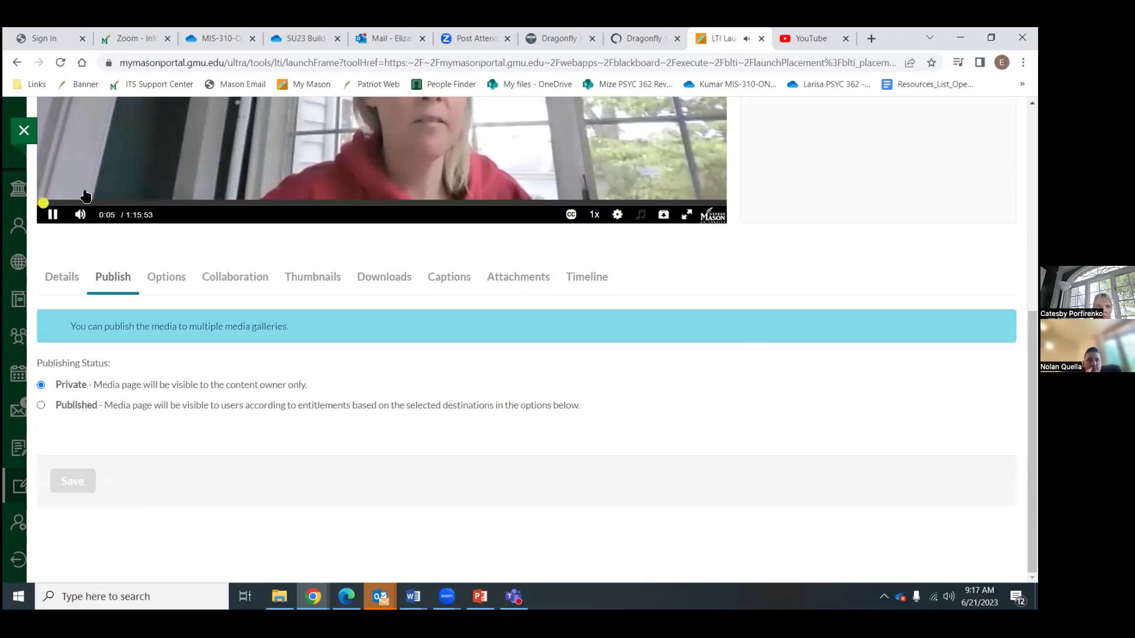
left_click(52, 216)
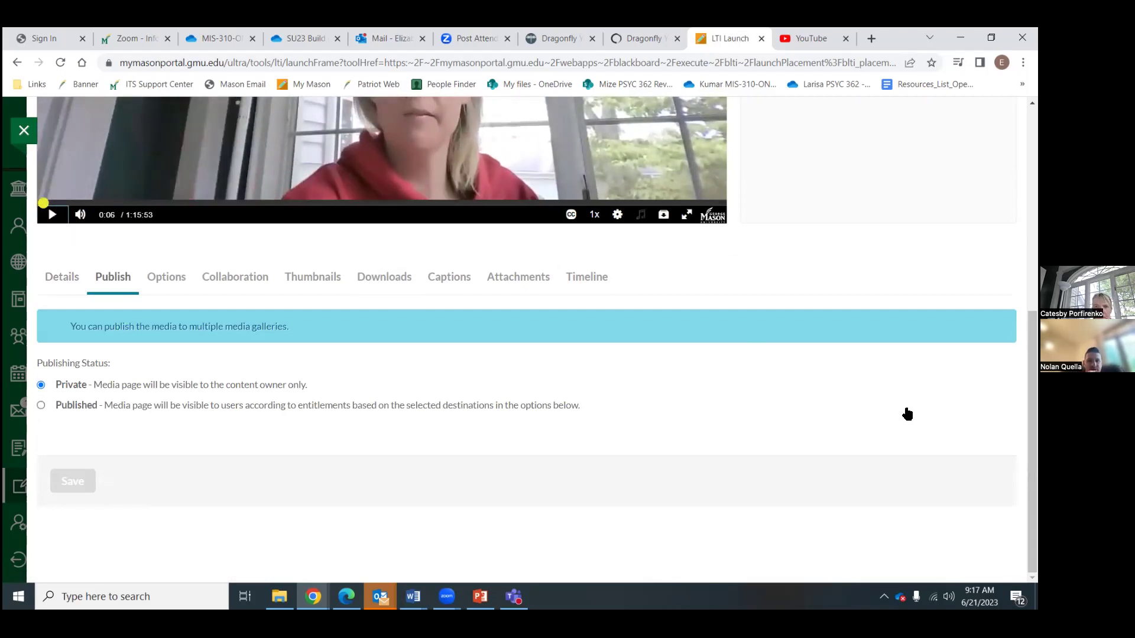
left_click(41, 405)
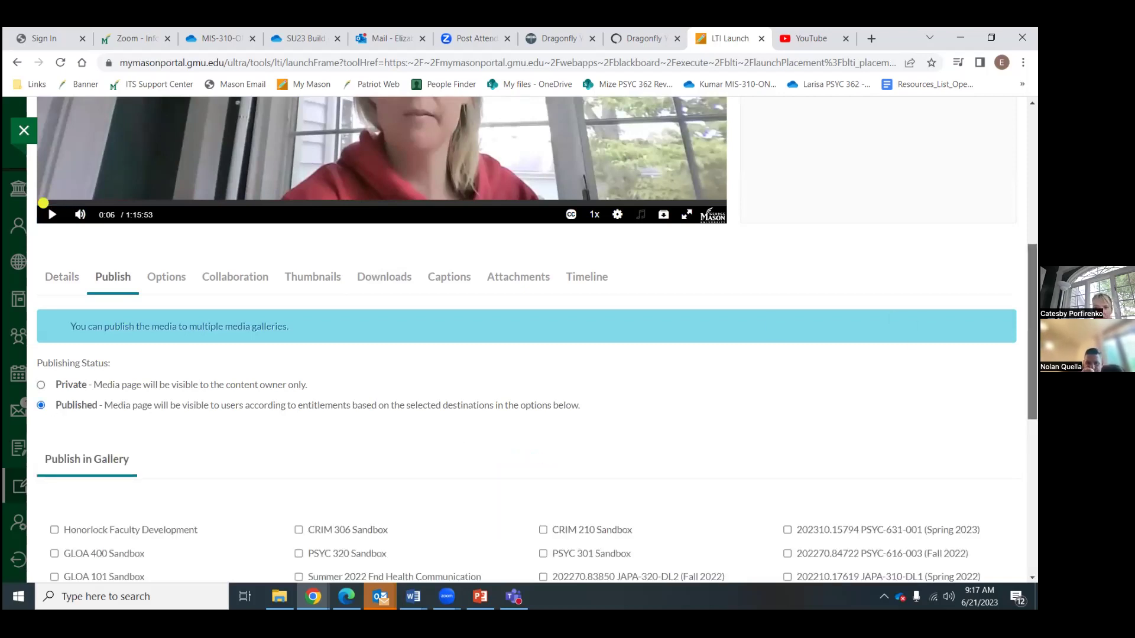
scroll(1032, 331, "down", 2)
scroll(532, 343, "down", 2)
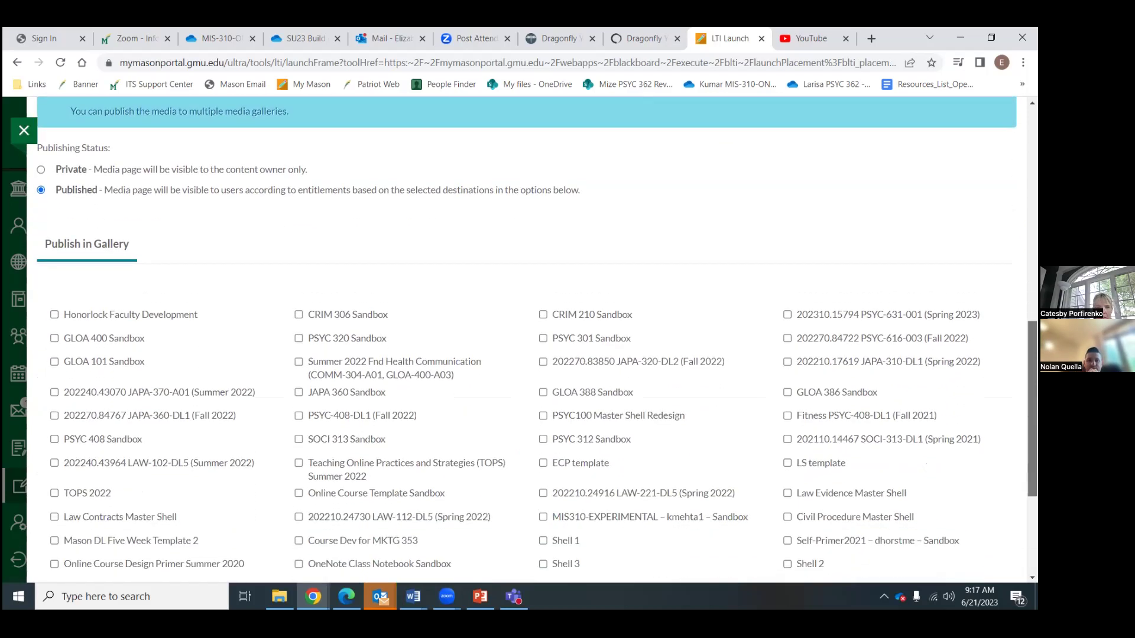
scroll(532, 331, "down", 2)
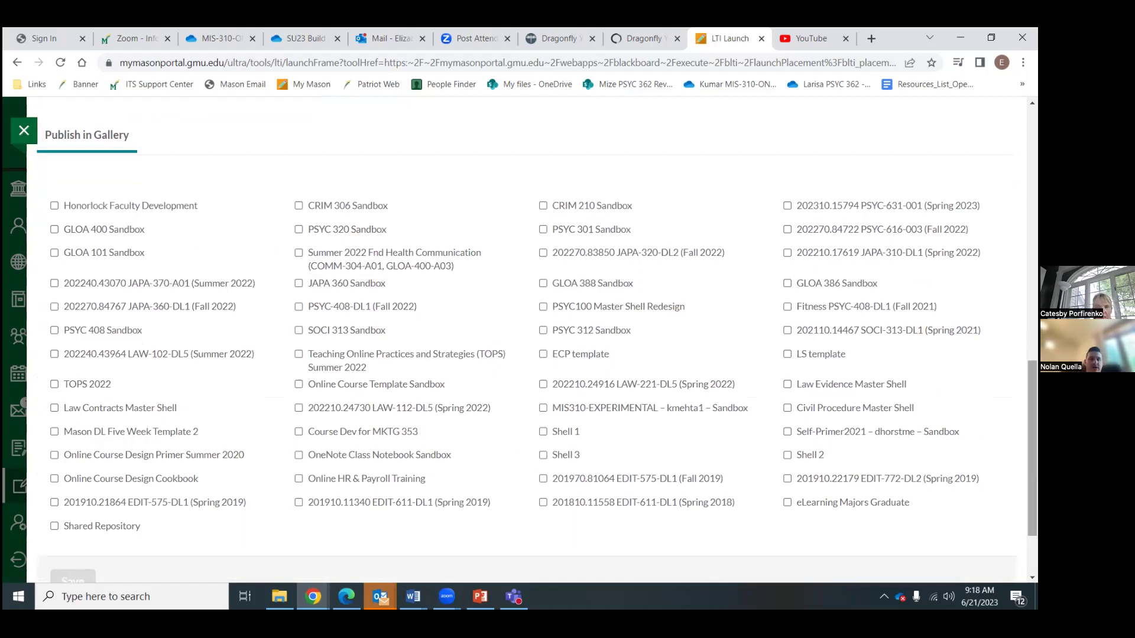
scroll(537, 340, "up", 4)
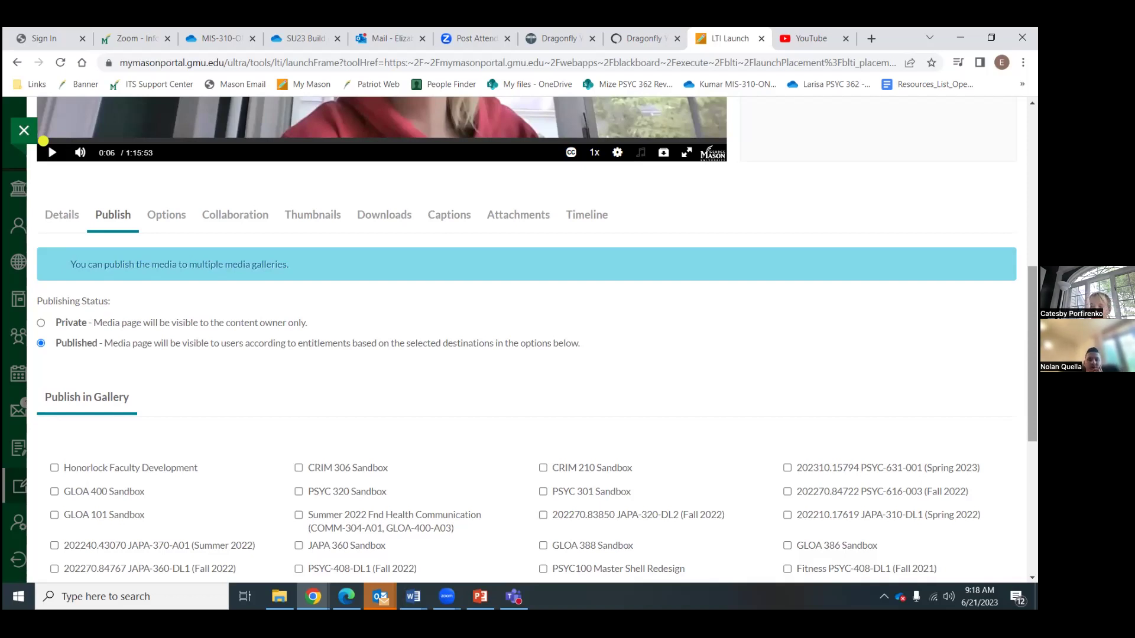
Make the recording's Source format available for download and save the entry
right_click(372, 219)
left_click(372, 221)
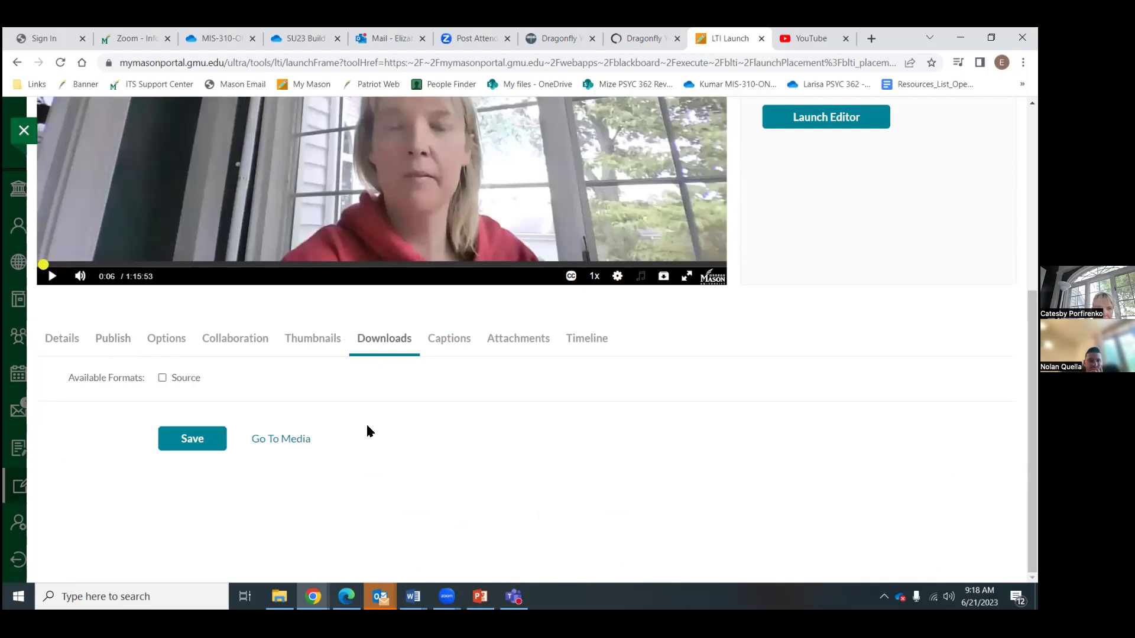
left_click(162, 378)
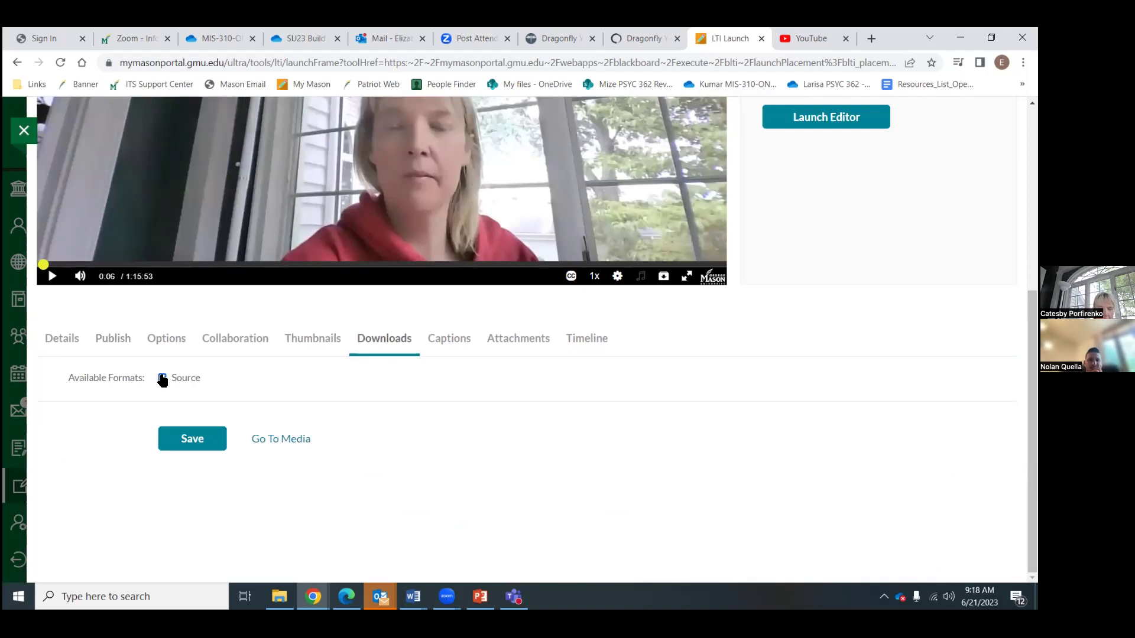
left_click(184, 439)
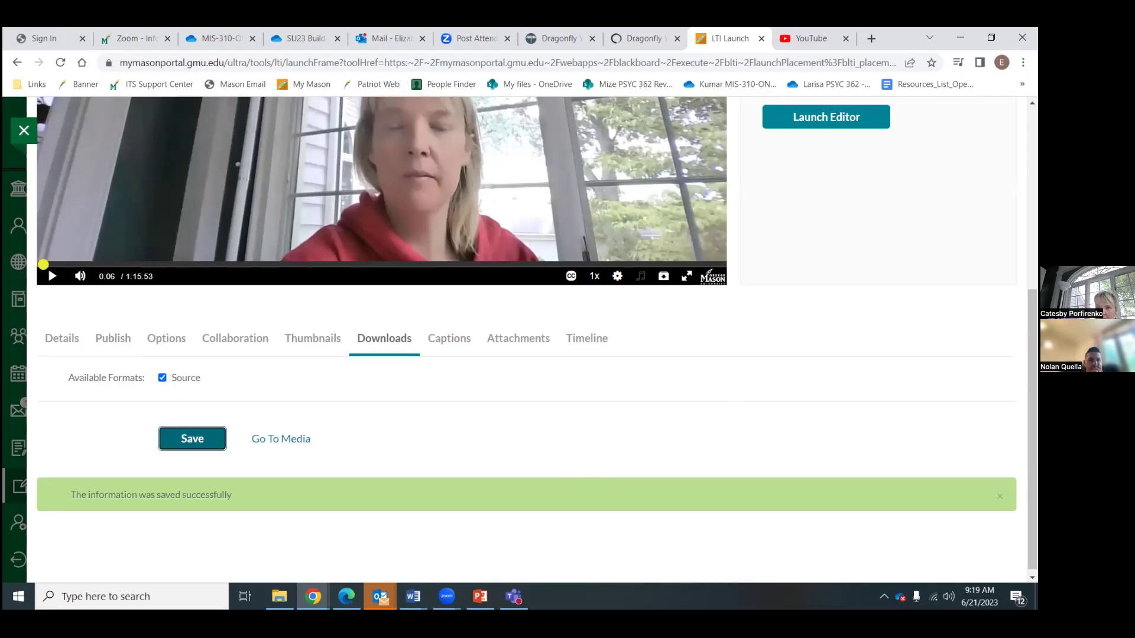
Leave the entry, relaunch Kaltura MyMedia and reopen the CRIM 306 June 16 2023 meeting's page to check for its download option
scroll(381, 340, "up", 5)
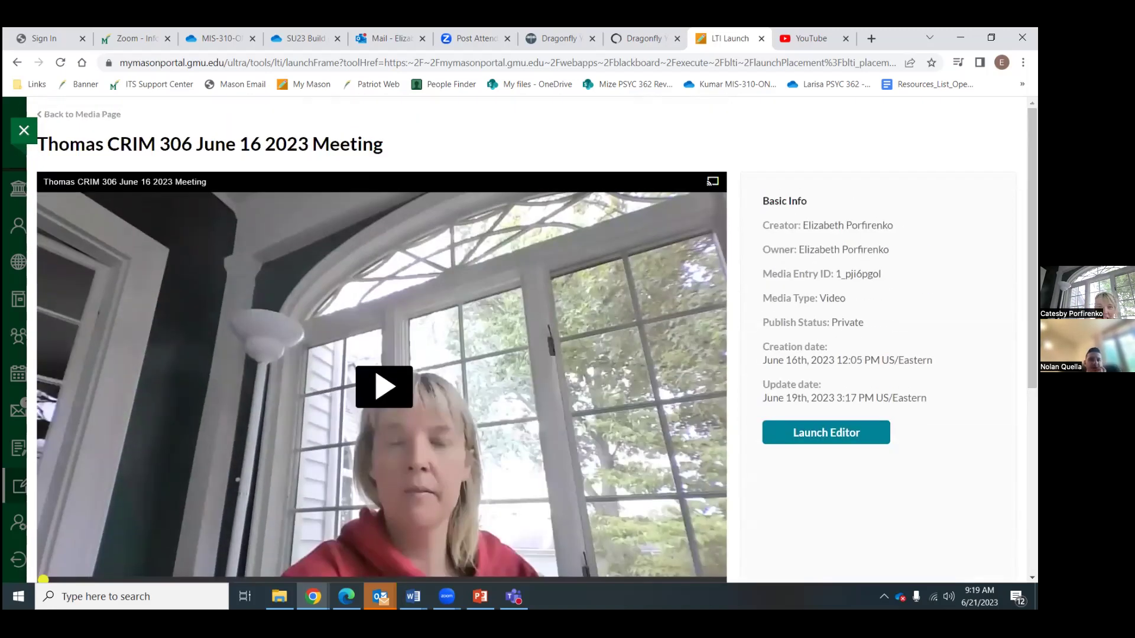
left_click(94, 114)
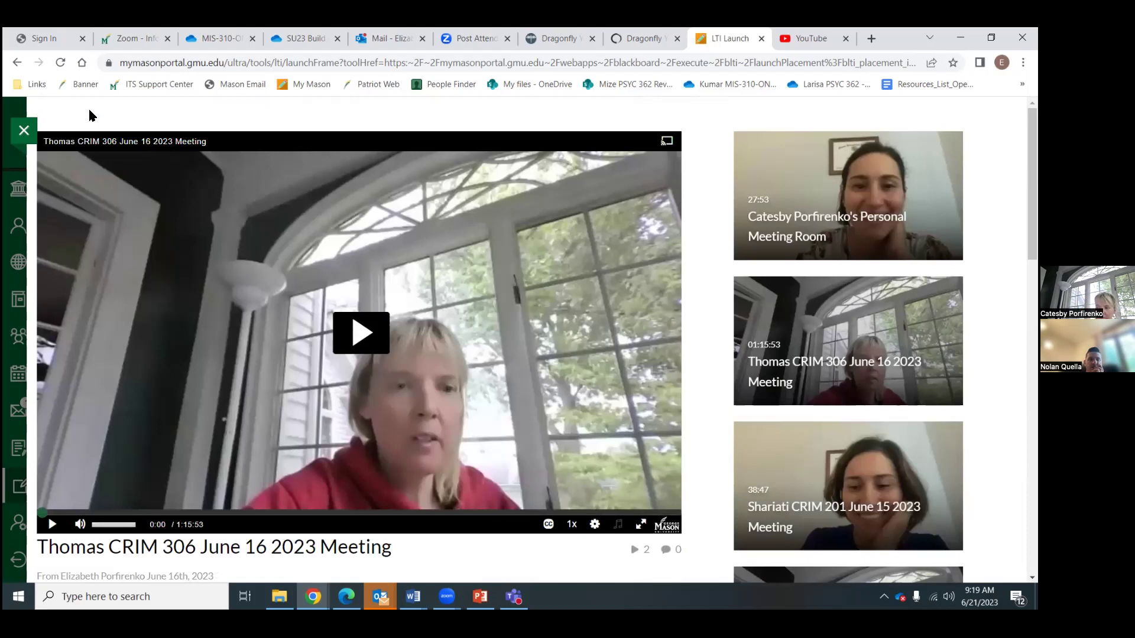
left_click(24, 134)
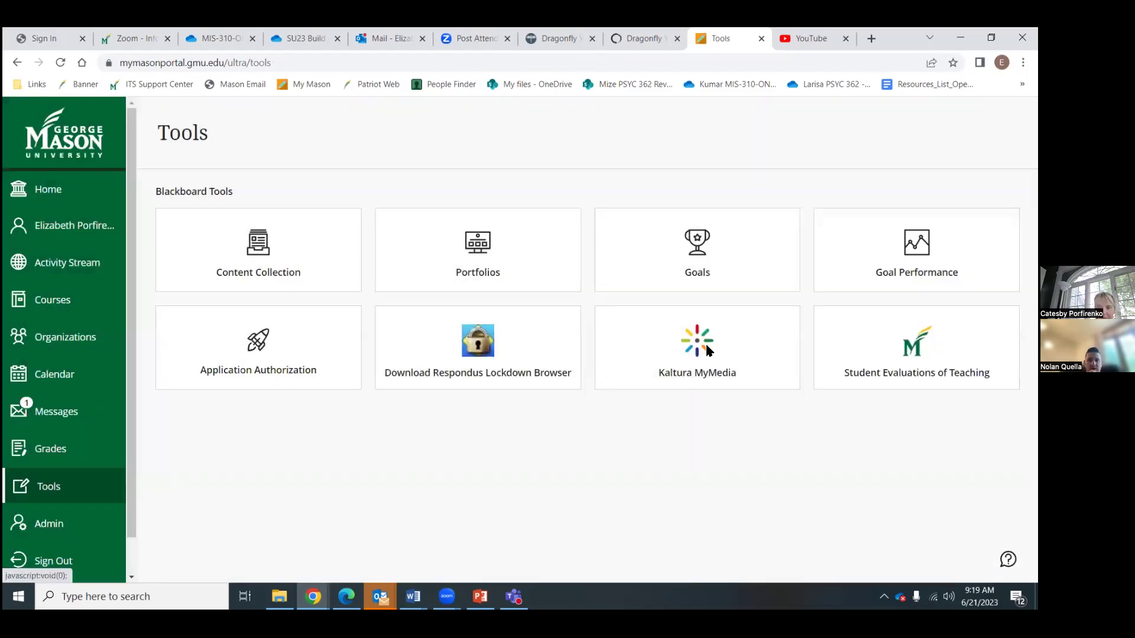
left_click(708, 349)
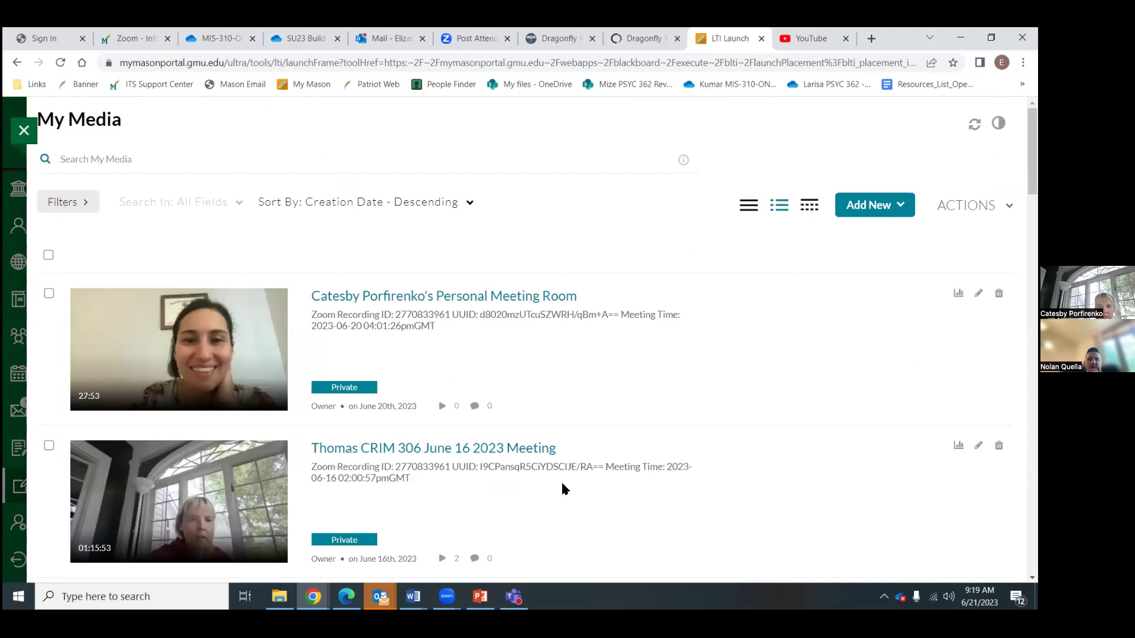
left_click(516, 453)
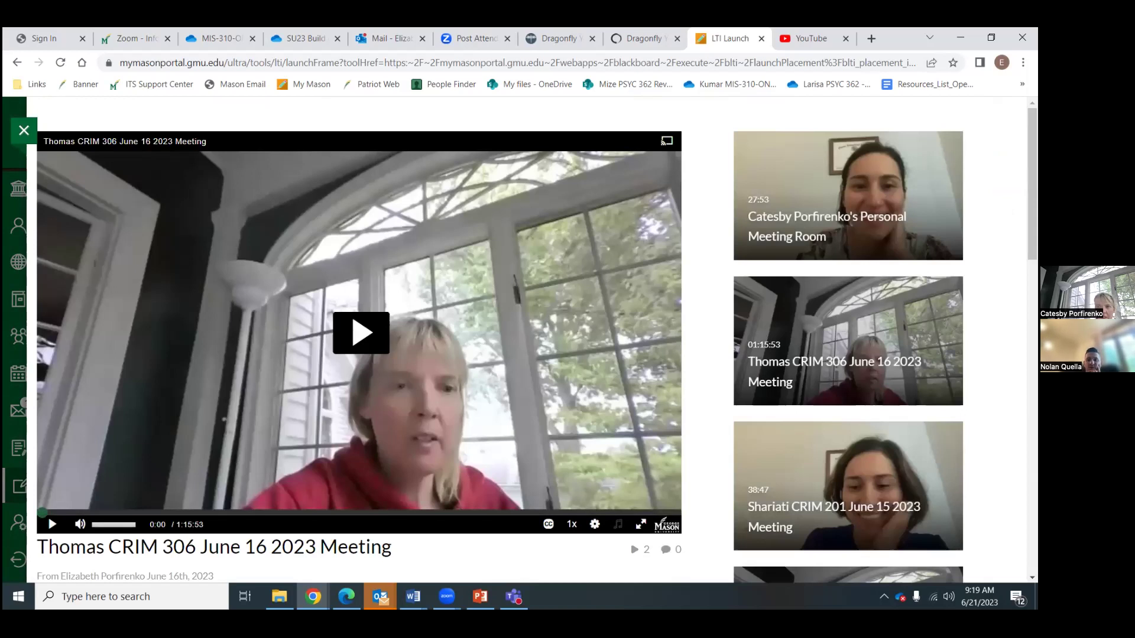
scroll(359, 340, "down", 4)
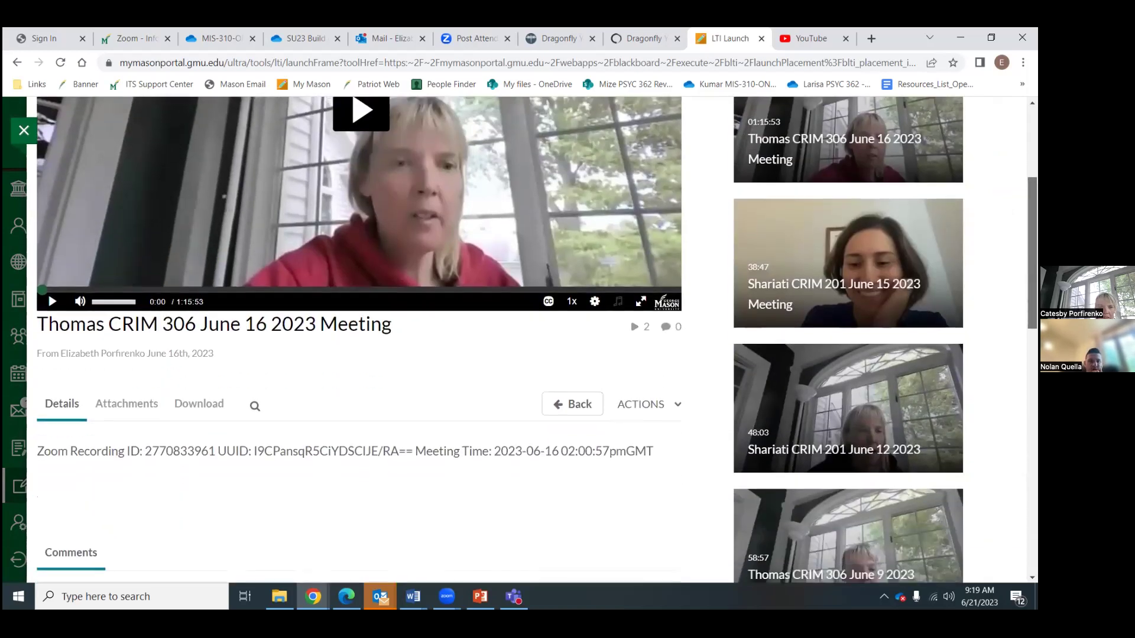
scroll(360, 340, "down", 6)
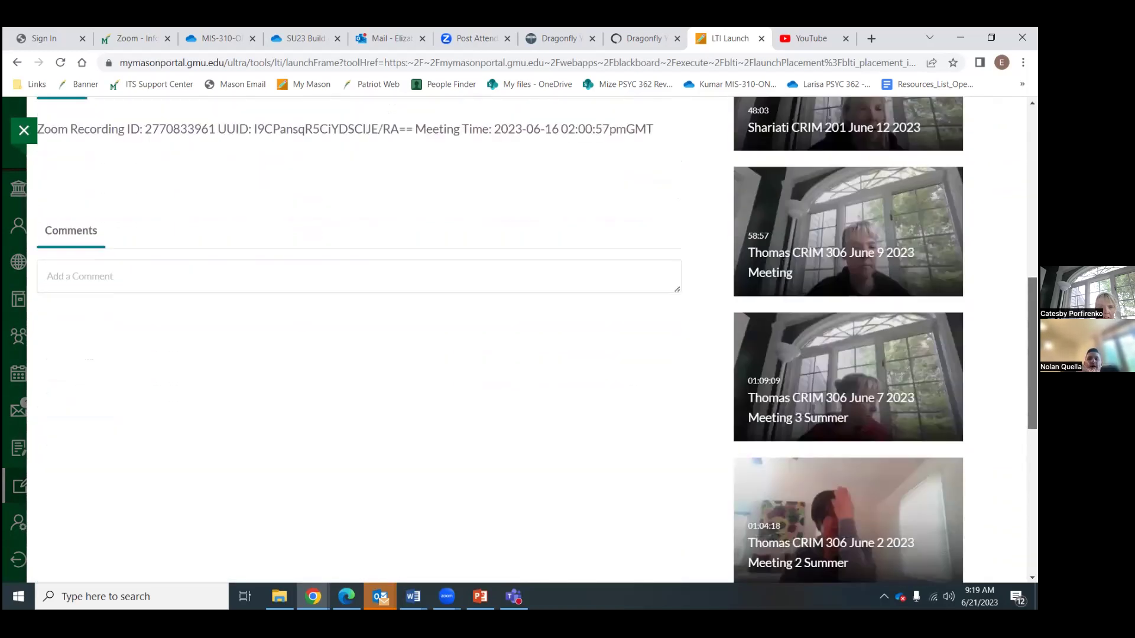
scroll(359, 339, "down", 1)
scroll(359, 340, "up", 5)
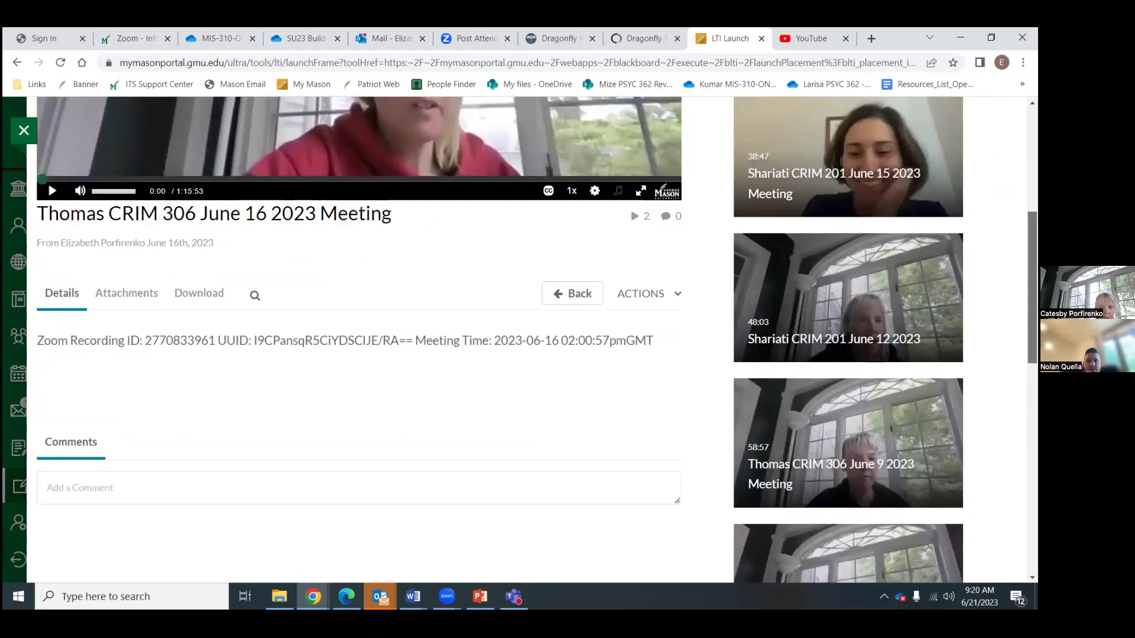
Leave the recording's media page and relaunch Kaltura MyMedia to bring up the My Media list
scroll(359, 340, "up", 4)
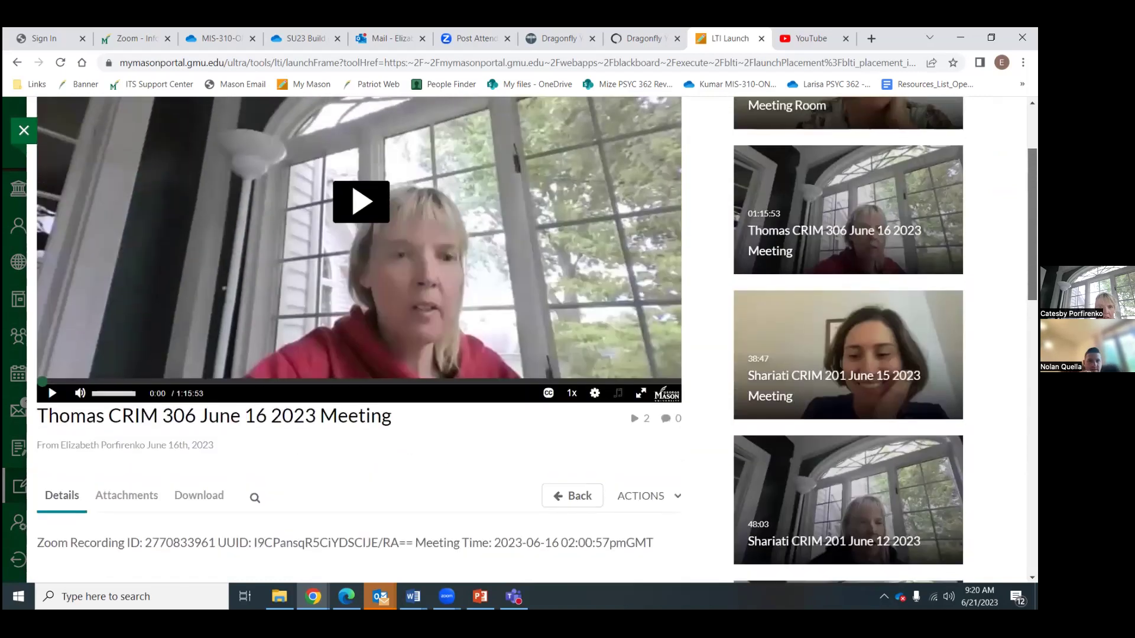
scroll(359, 340, "up", 3)
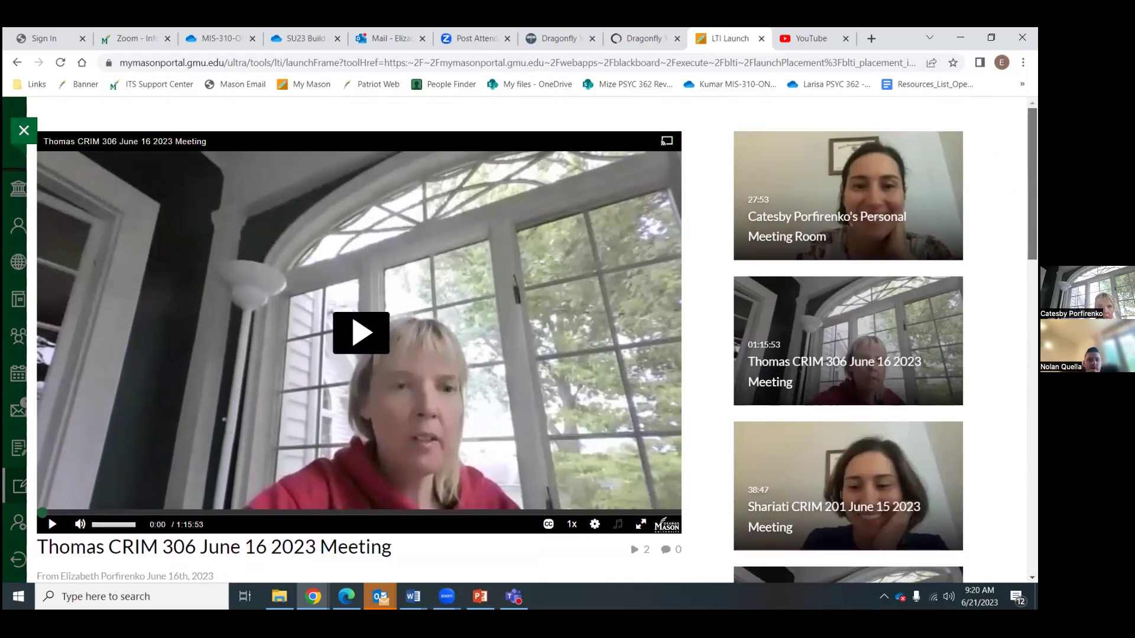
left_click(23, 130)
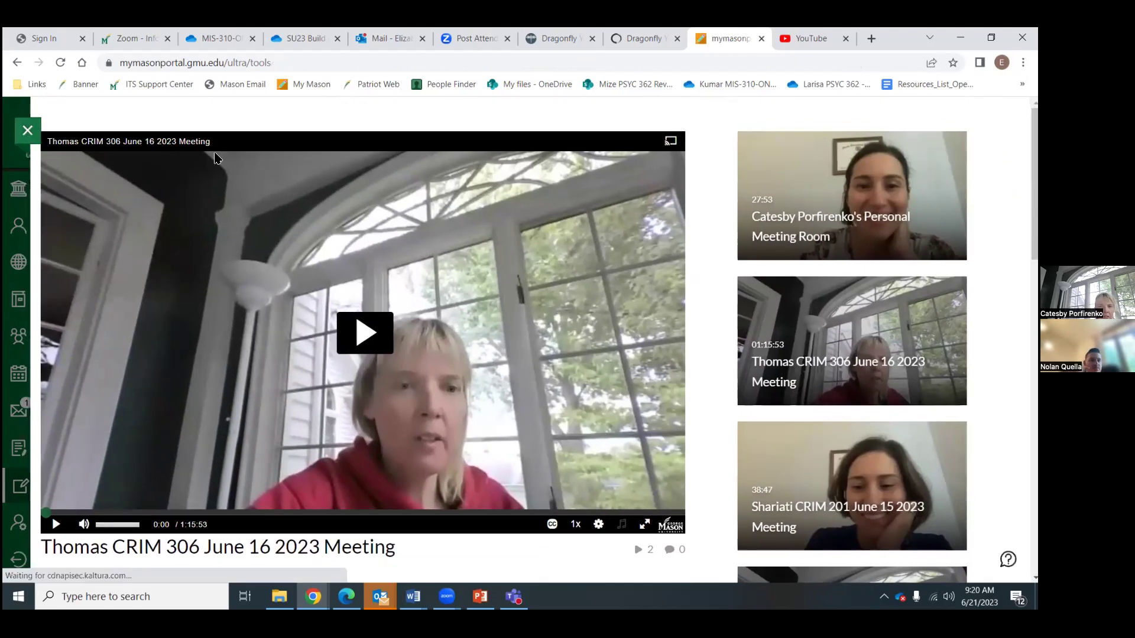
left_click(698, 347)
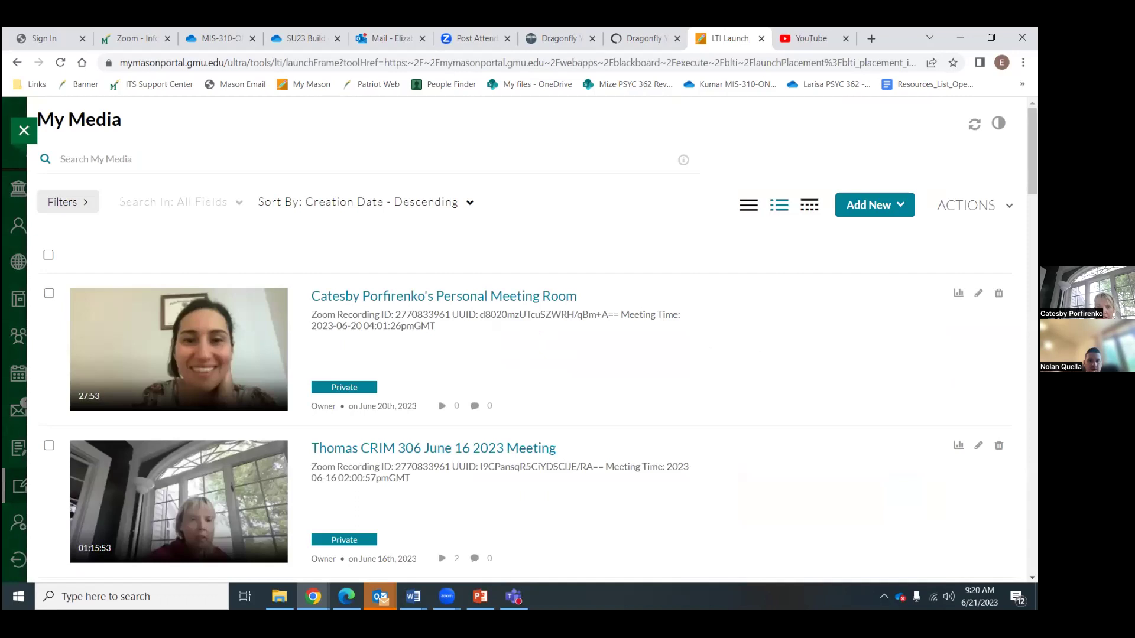
scroll(532, 340, "down", 2)
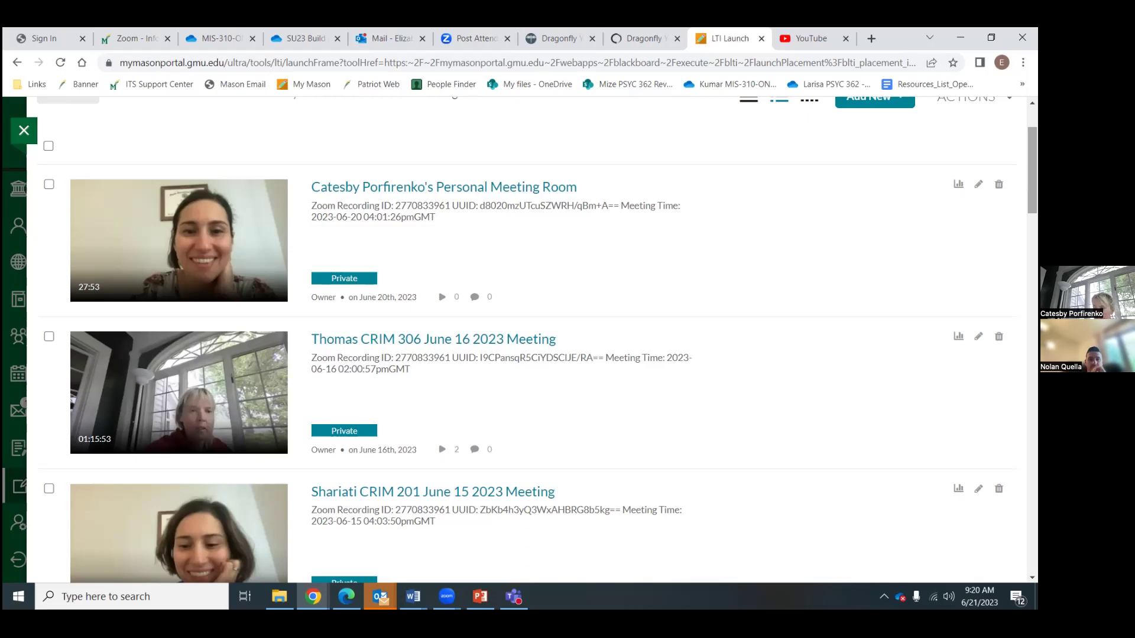
Open the CRIM 306 June 16 2023 meeting's media page and download its Source file
left_click(503, 341)
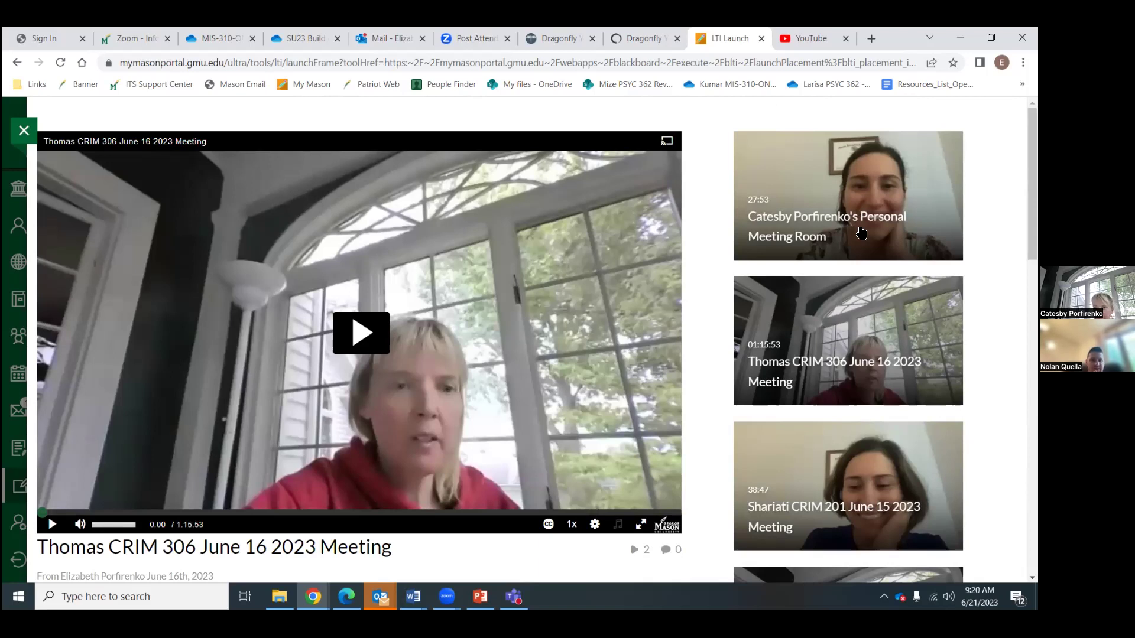
scroll(862, 232, "down", 5)
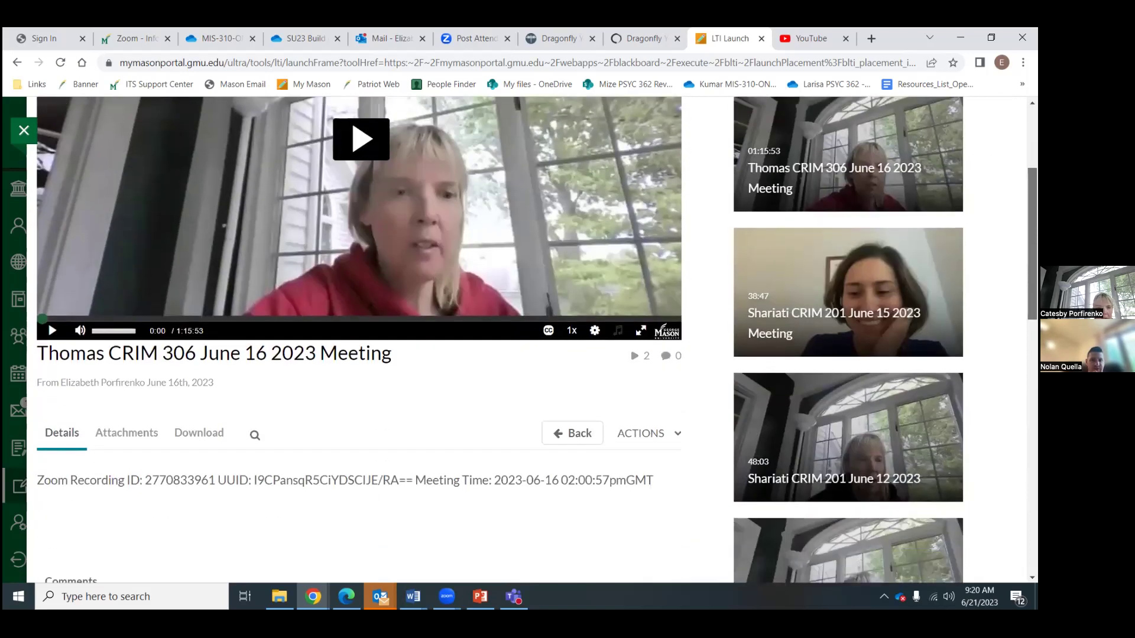
scroll(862, 232, "down", 1)
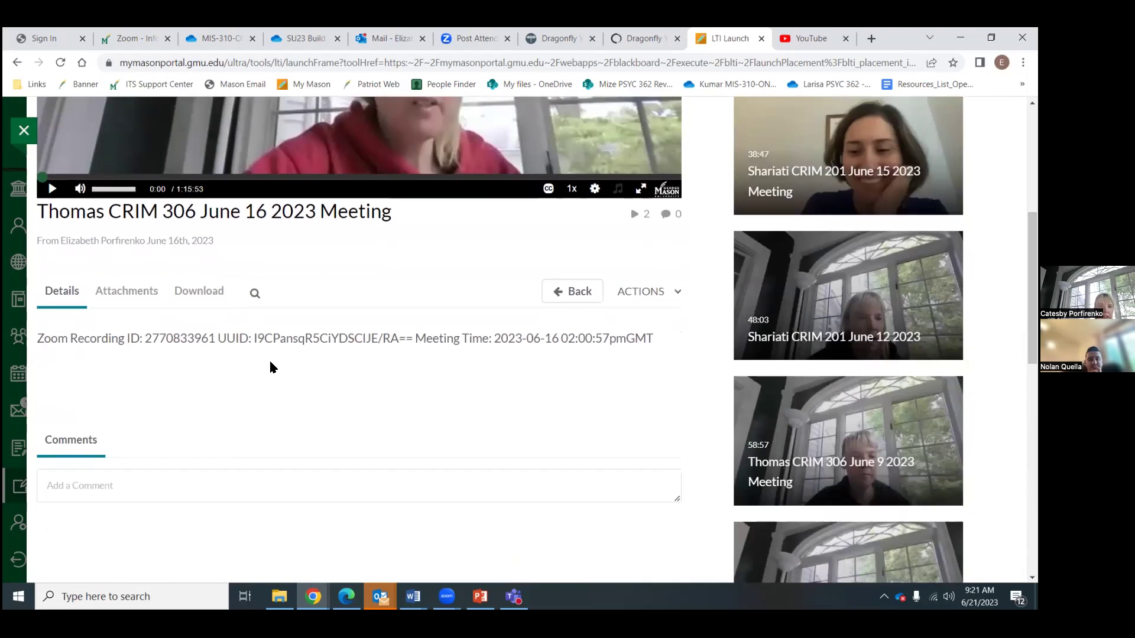
left_click(190, 291)
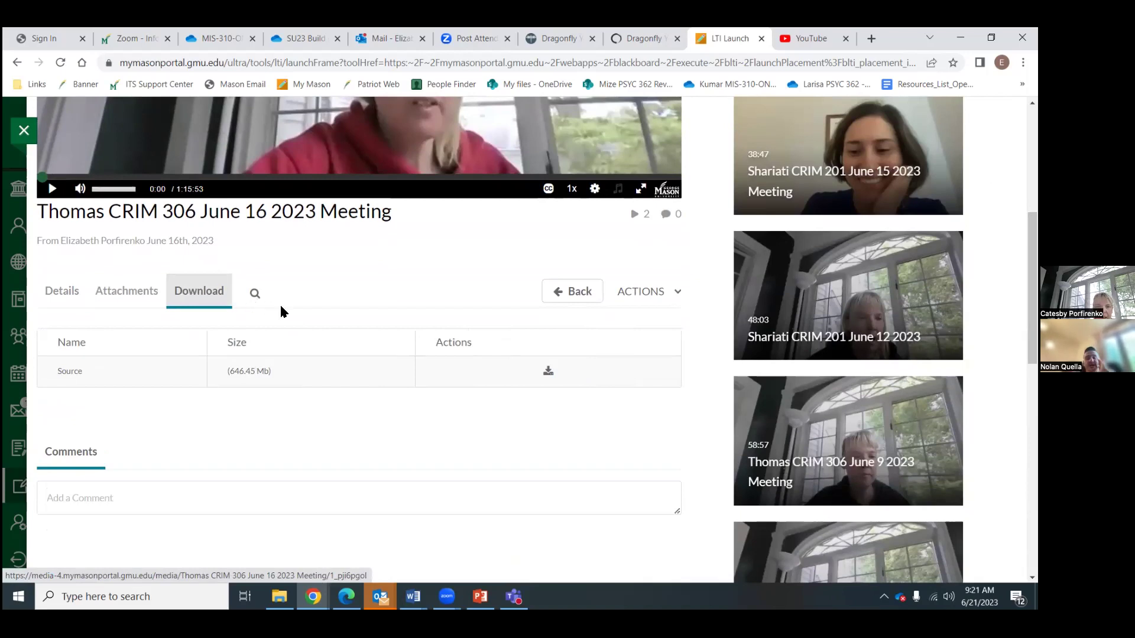
left_click(549, 374)
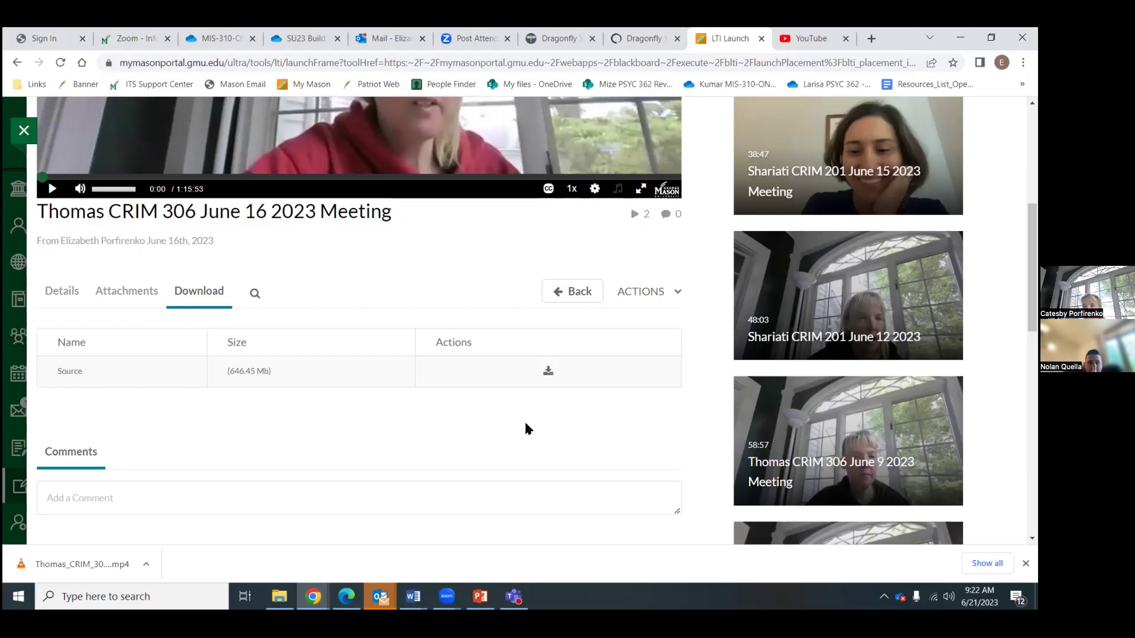
Switch to YouTube and create a channel for the signed-in account with the prefilled name and handle
left_click(819, 39)
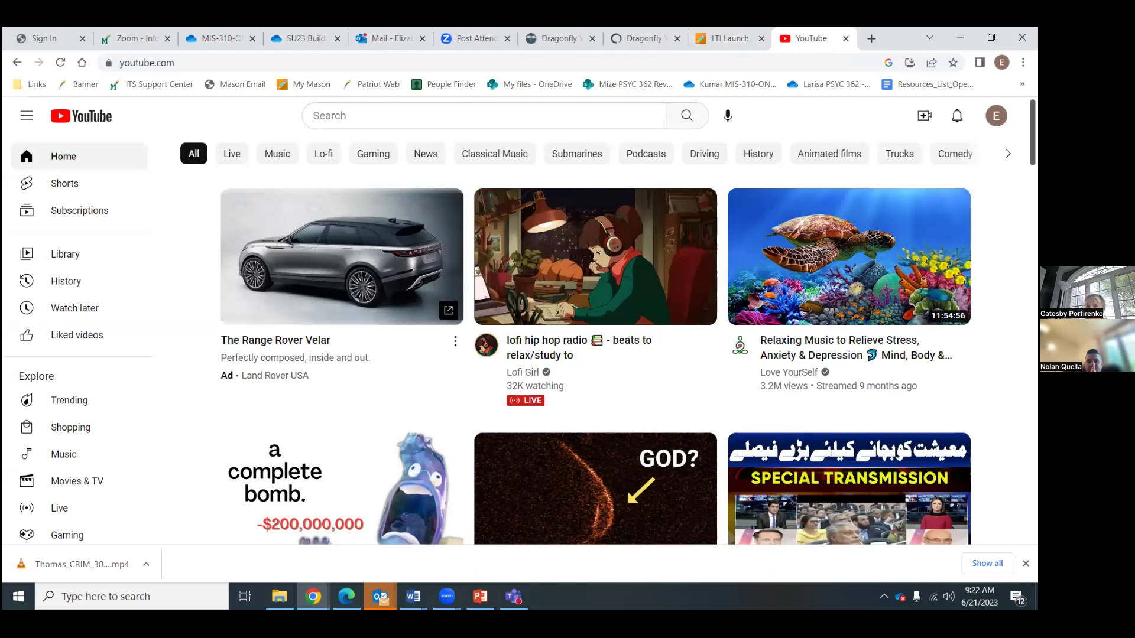
left_click(996, 115)
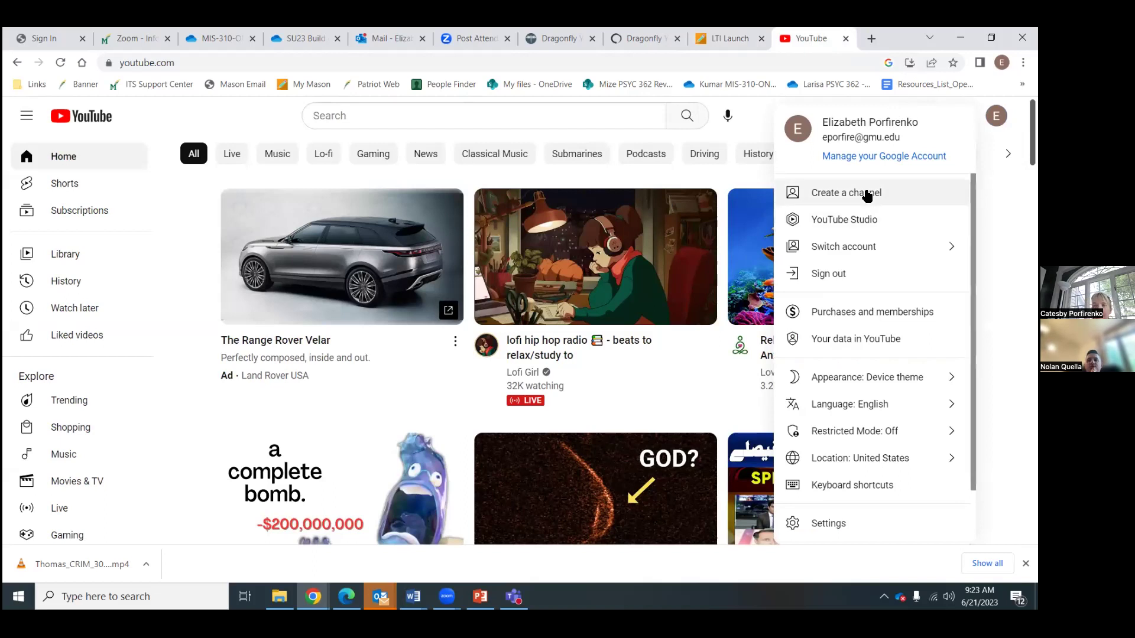
left_click(861, 221)
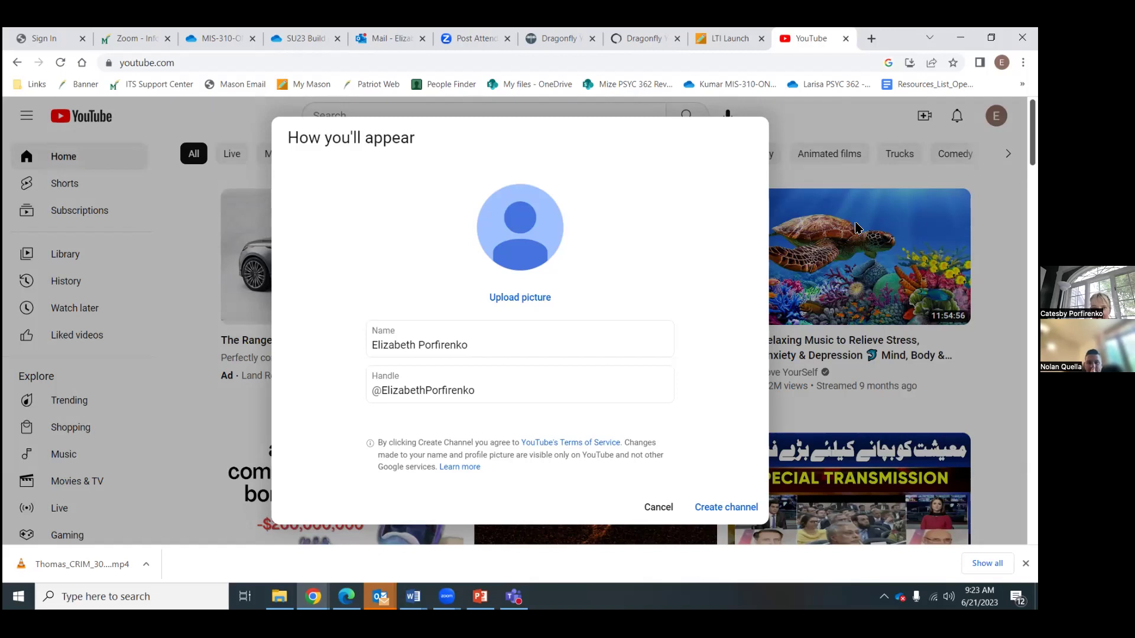
left_click(736, 507)
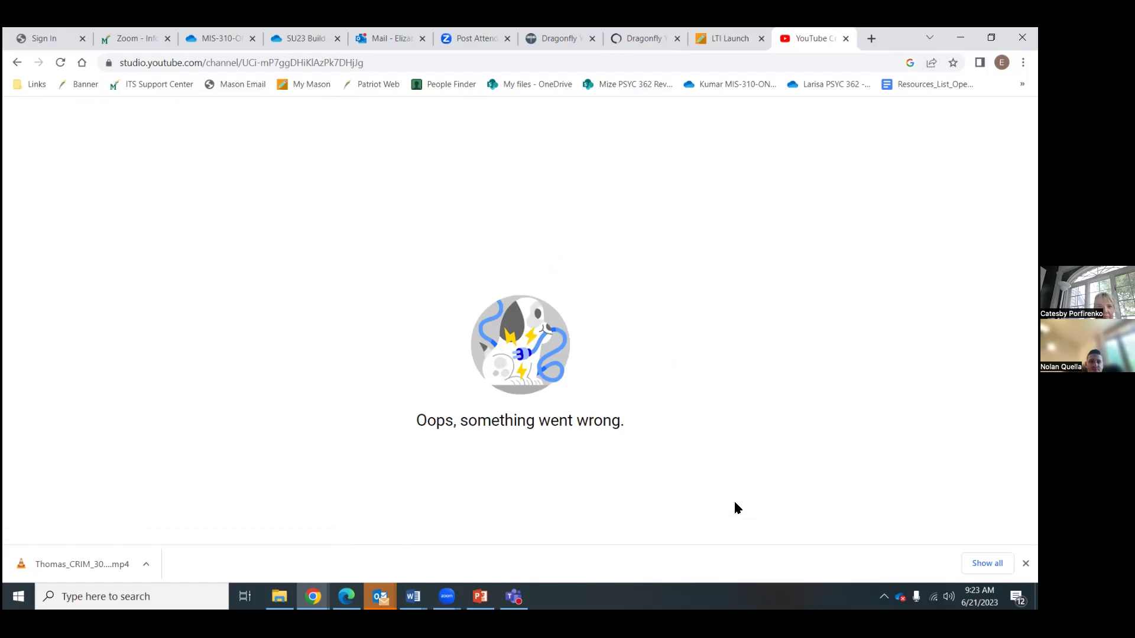
Go back to the YouTube home page and open the account's own channel page
key("ctrl+l")
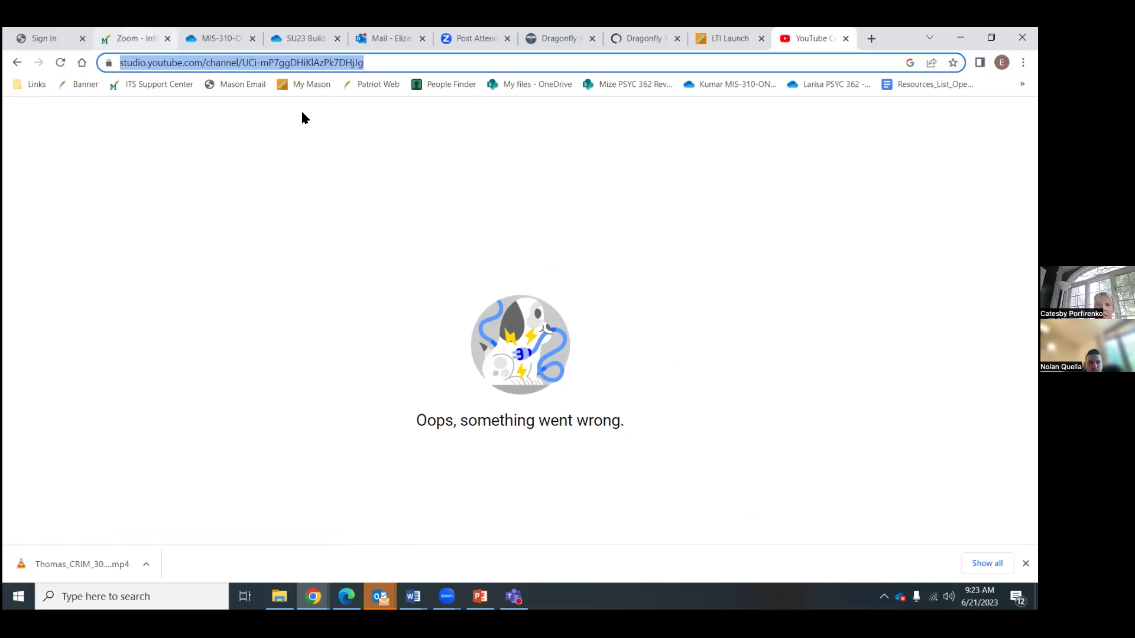
left_click(16, 63)
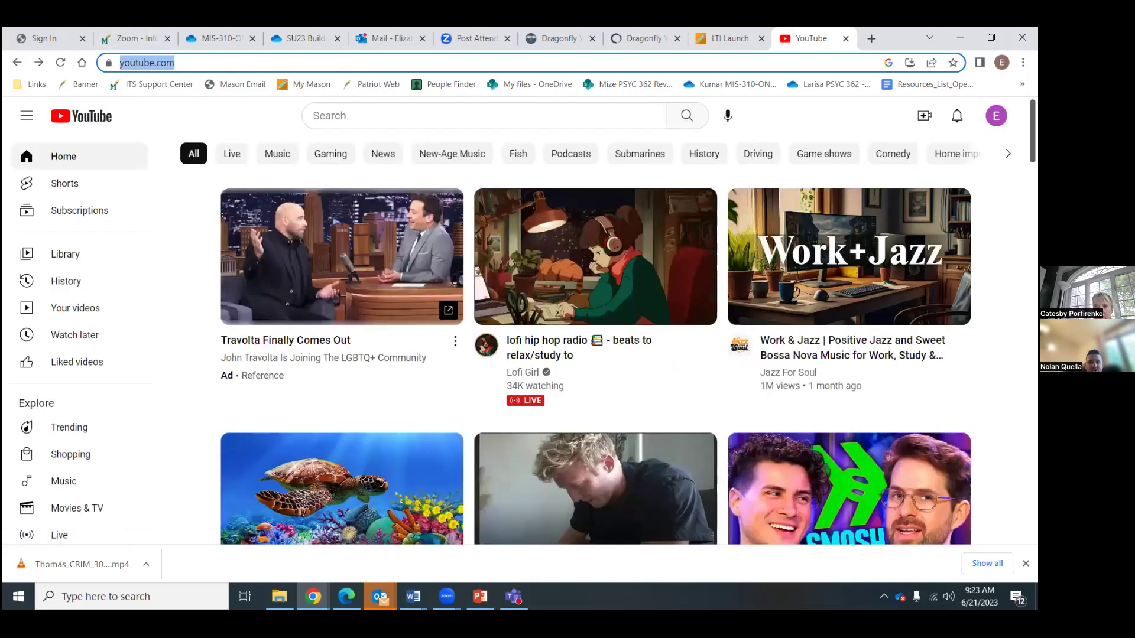
left_click(996, 116)
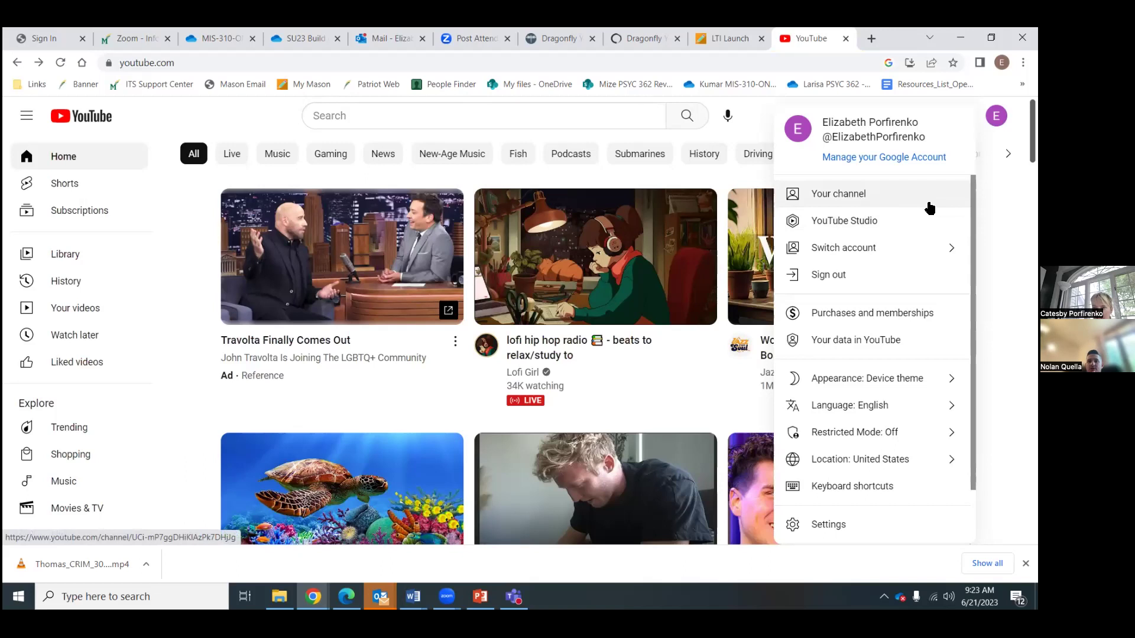
left_click(855, 194)
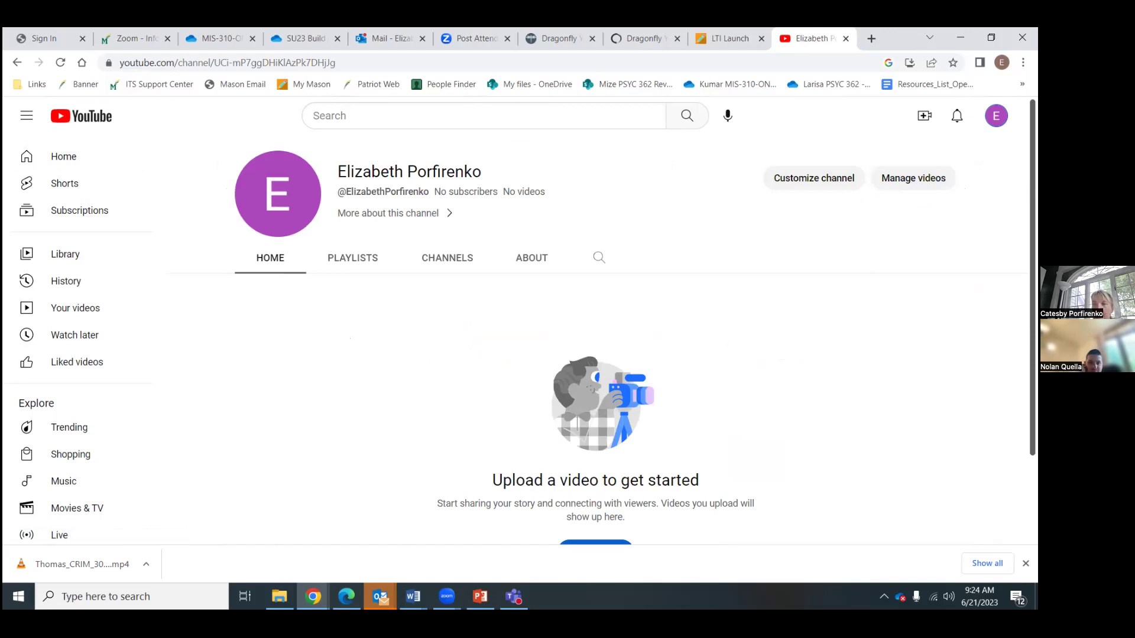
scroll(597, 331, "down", 2)
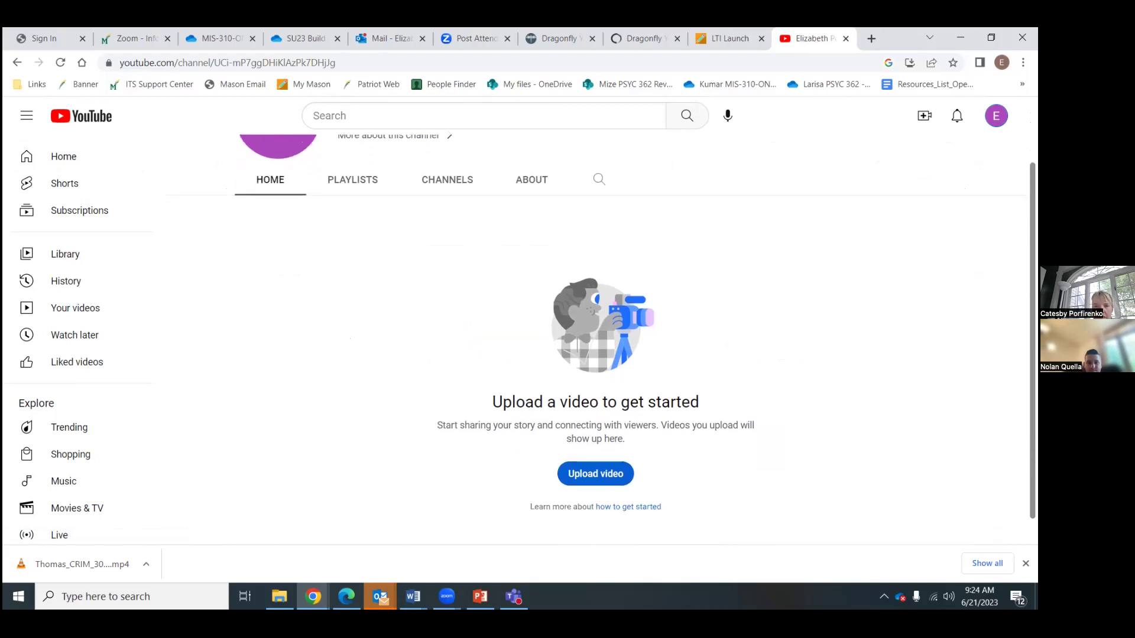
Start a video upload on the channel and choose the downloaded CRIM 306 June 16 2023 meeting MP4 from Downloads
left_click(598, 475)
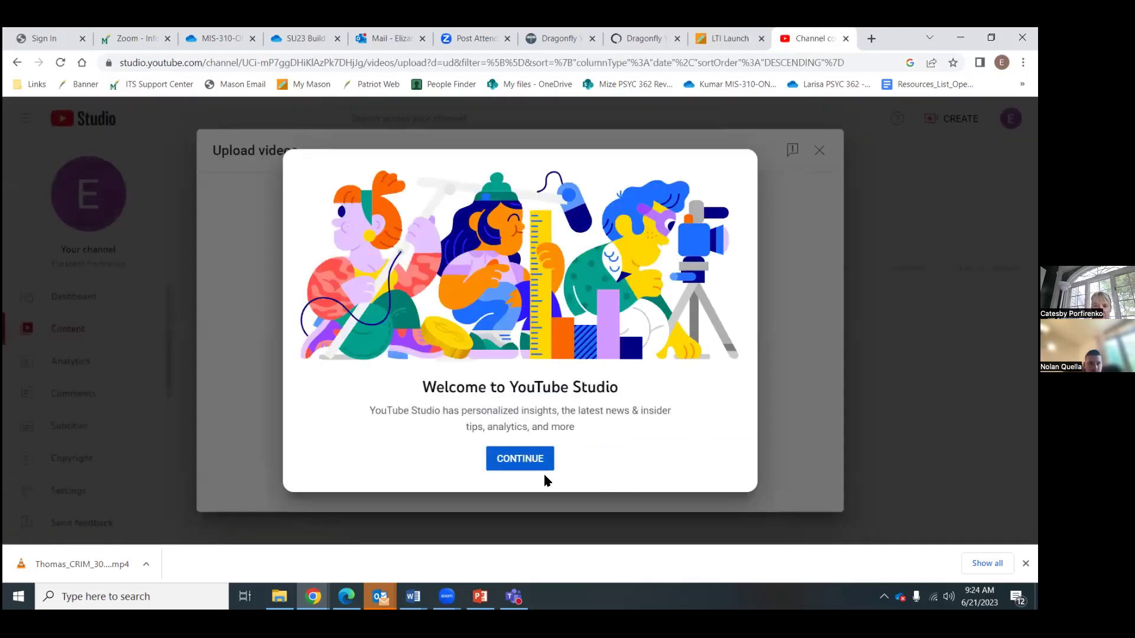
left_click(522, 463)
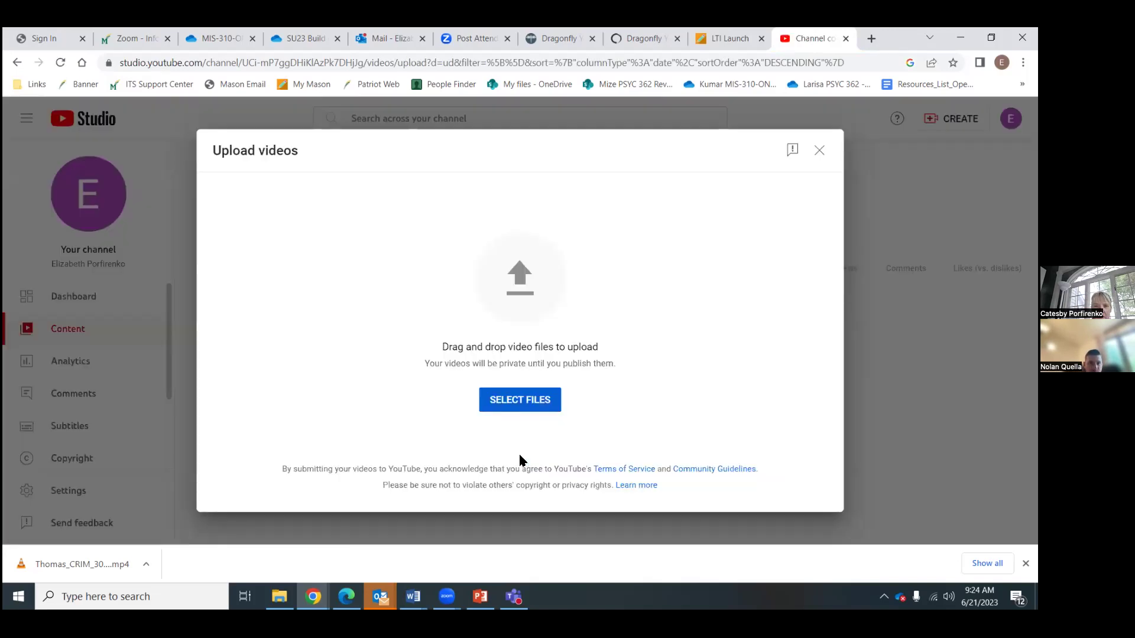
left_click(516, 396)
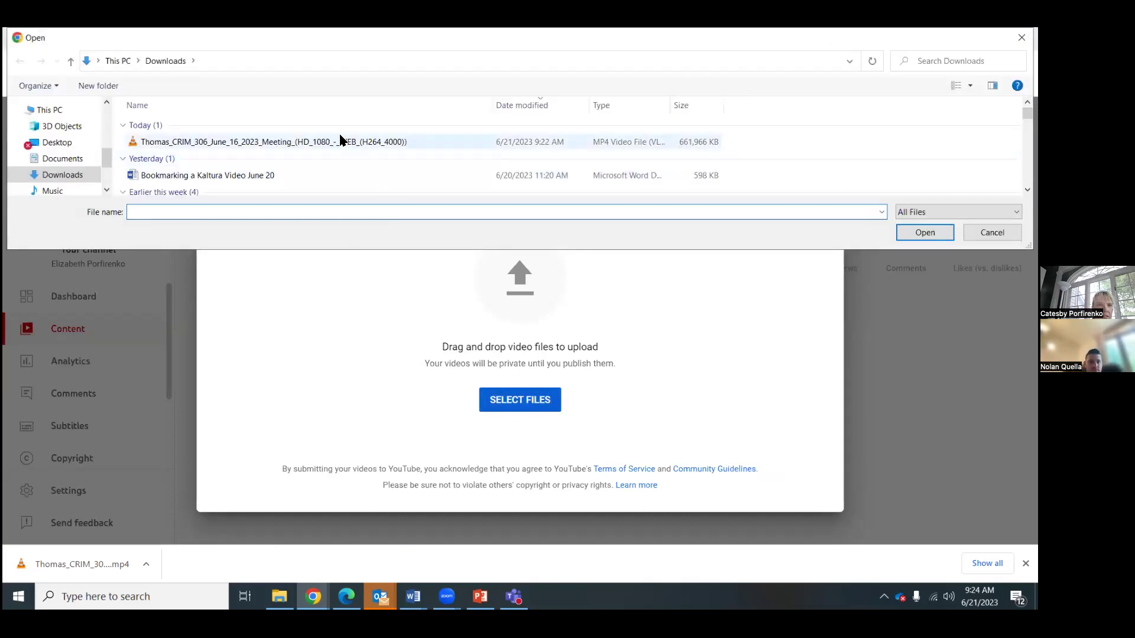
left_click(335, 143)
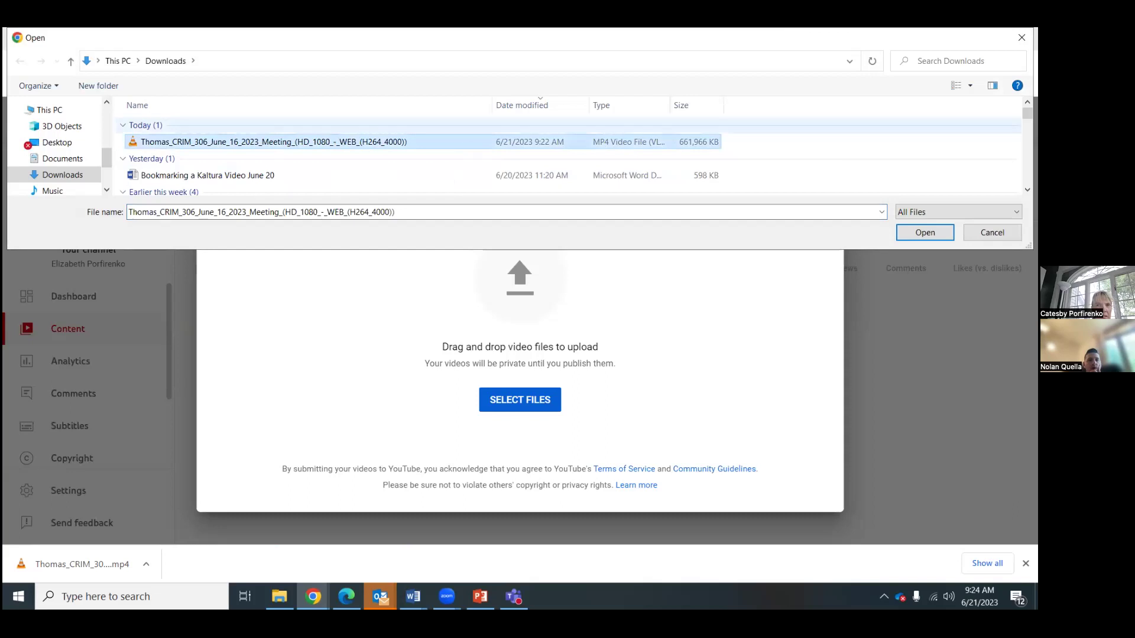
left_click(929, 236)
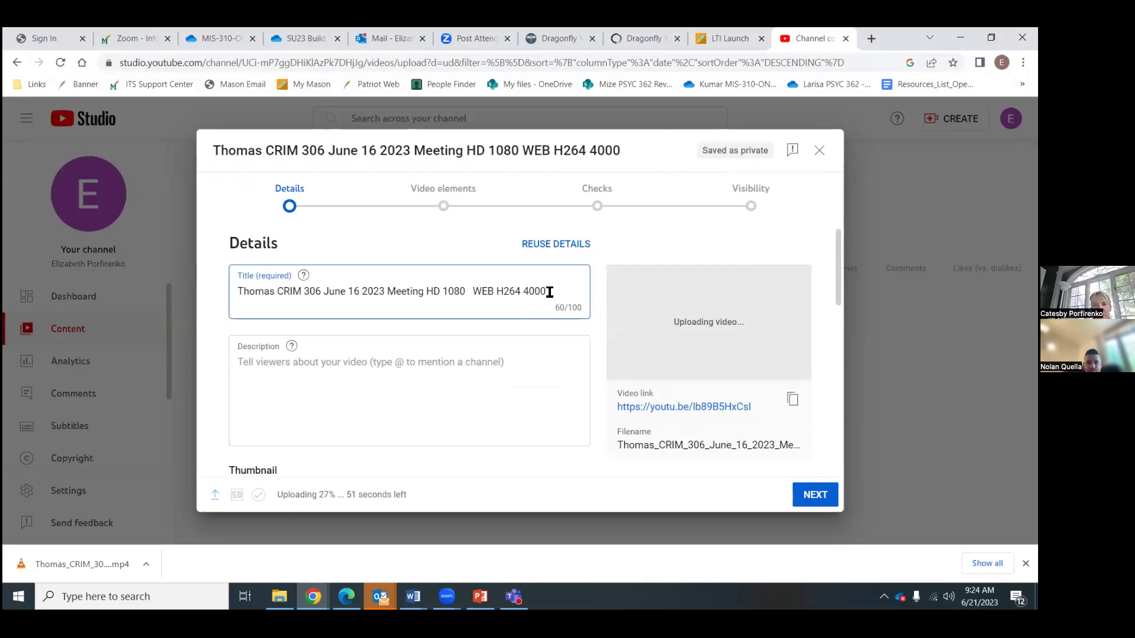
Replace the uploaded video's title with "Sample Lecture"
triple_click(463, 307)
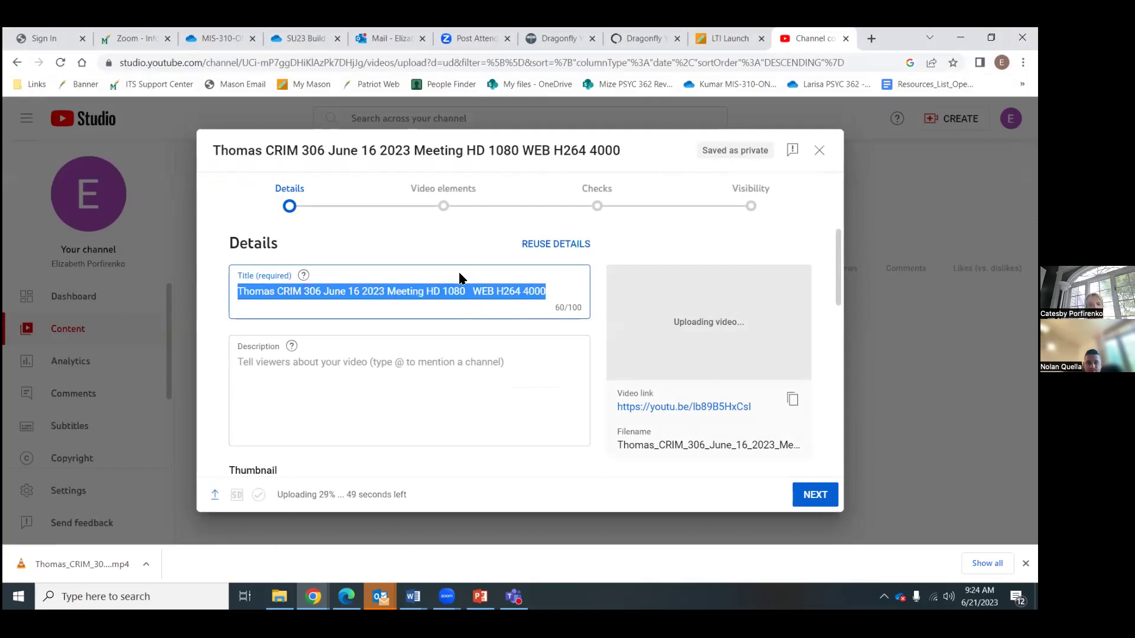
type("Sample LEcture")
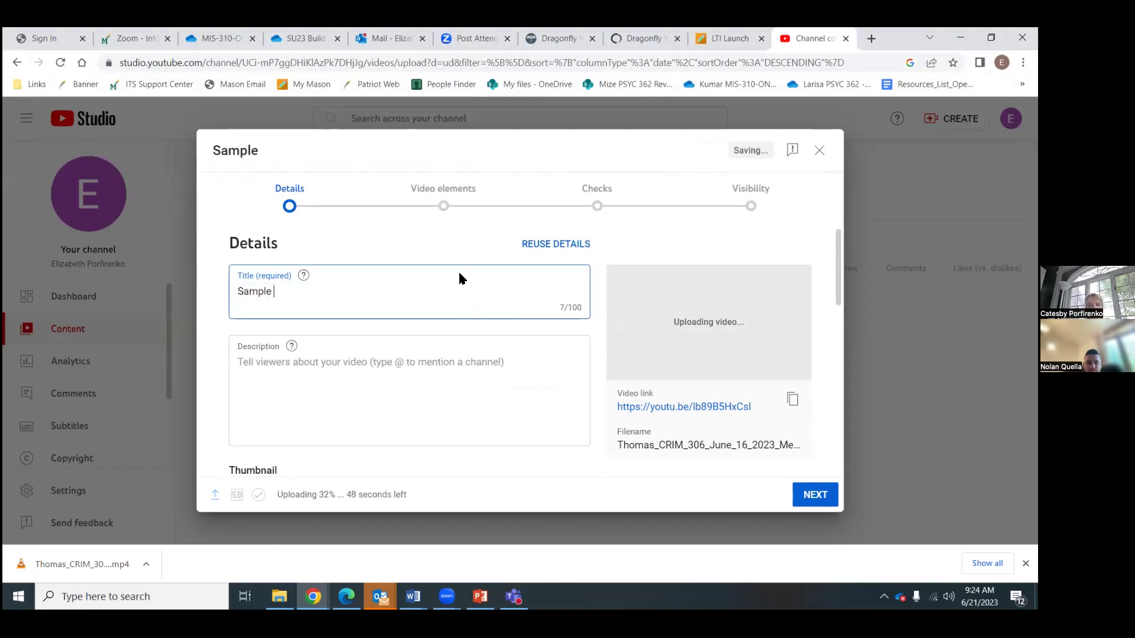
key("BackSpace")
key("BackSpace")
key("BackSpace")
key("BackSpace")
key("BackSpace")
key("BackSpace")
key("BackSpace")
type("Lecture")
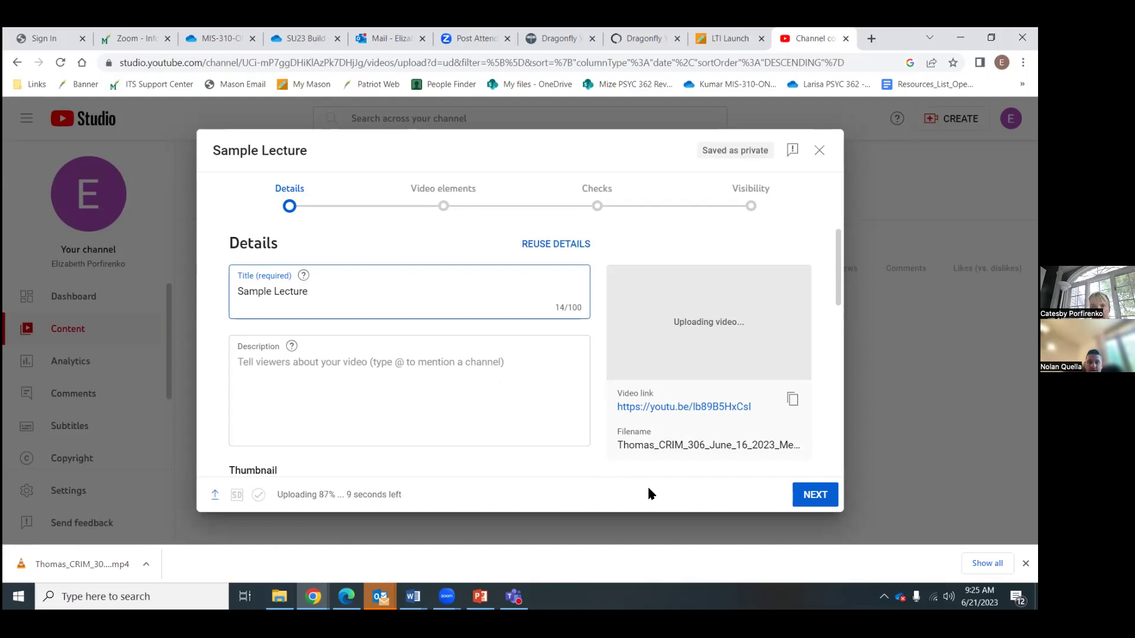
Mark the video as not made for kids and continue to the video elements stage
left_click(826, 495)
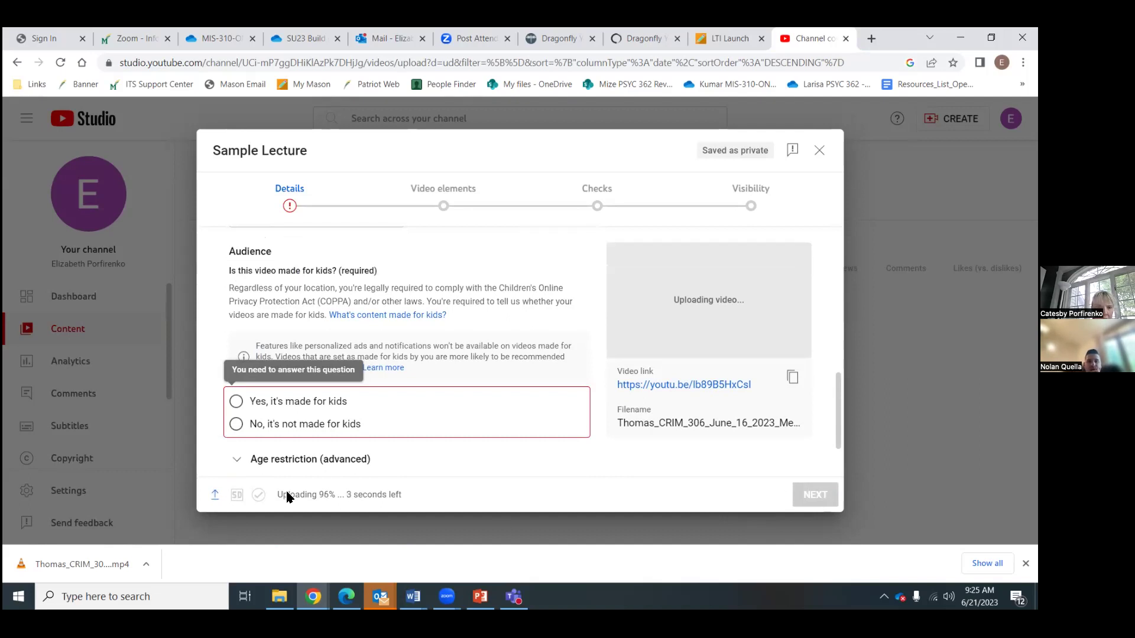
left_click(235, 424)
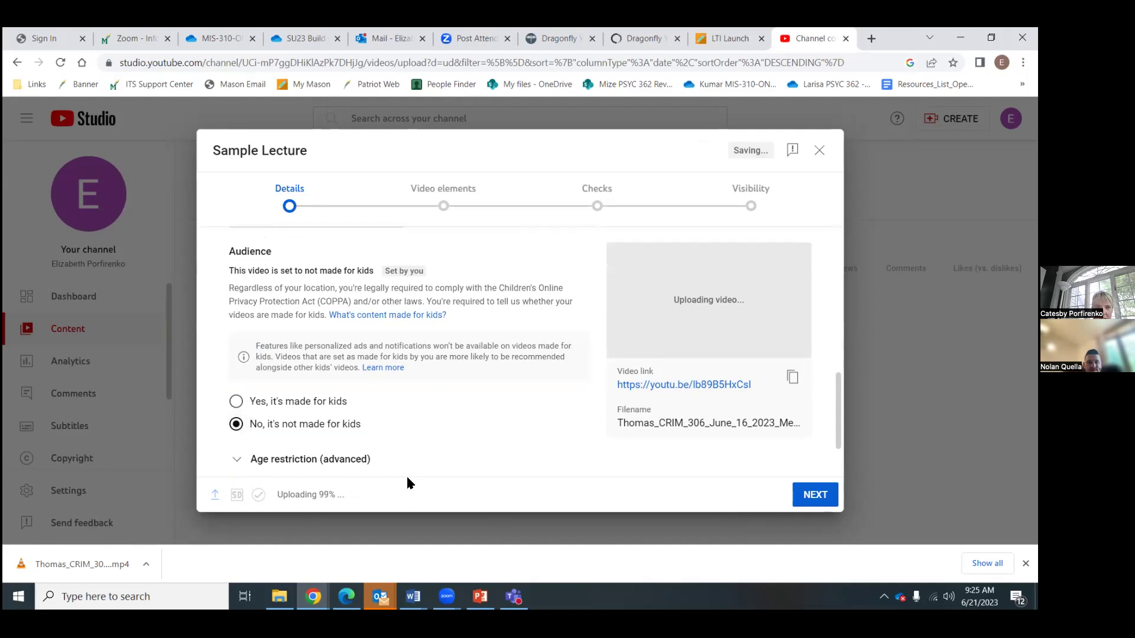
left_click_drag(836, 454, 842, 475)
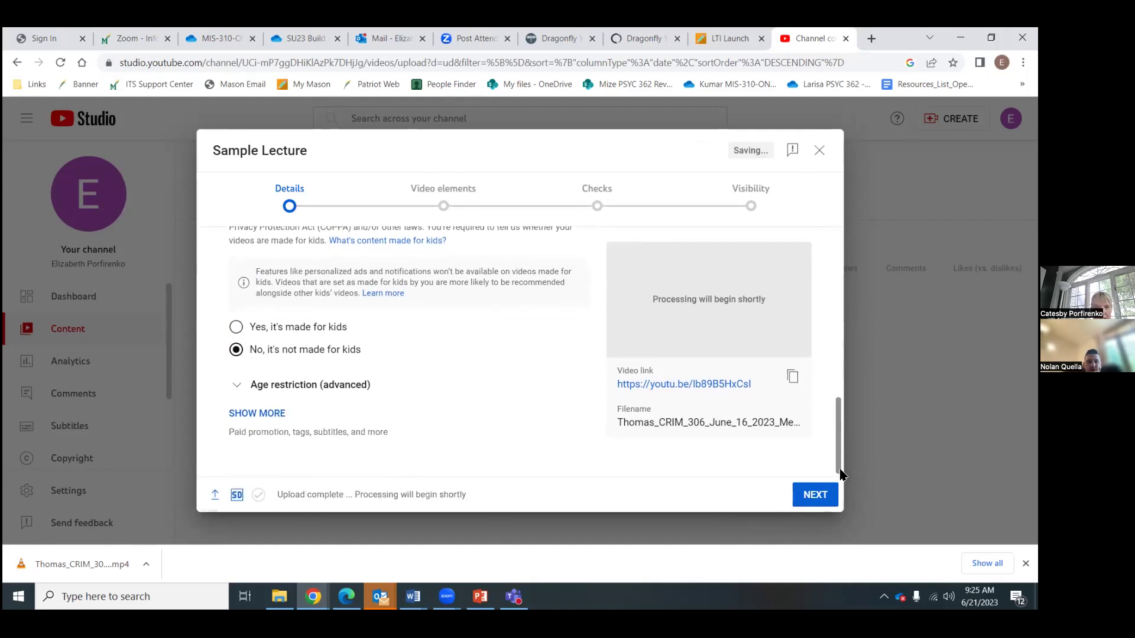
left_click(810, 506)
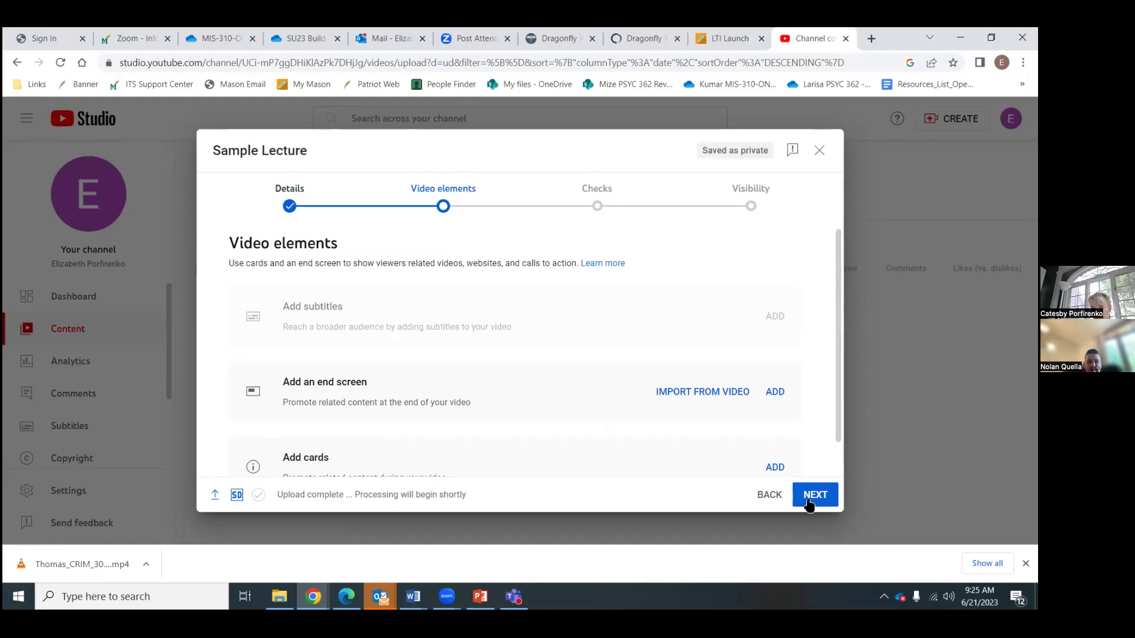
Advance the upload to the visibility stage, try to save it, and open the help article on uploading videos longer than 15 minutes
left_click(810, 503)
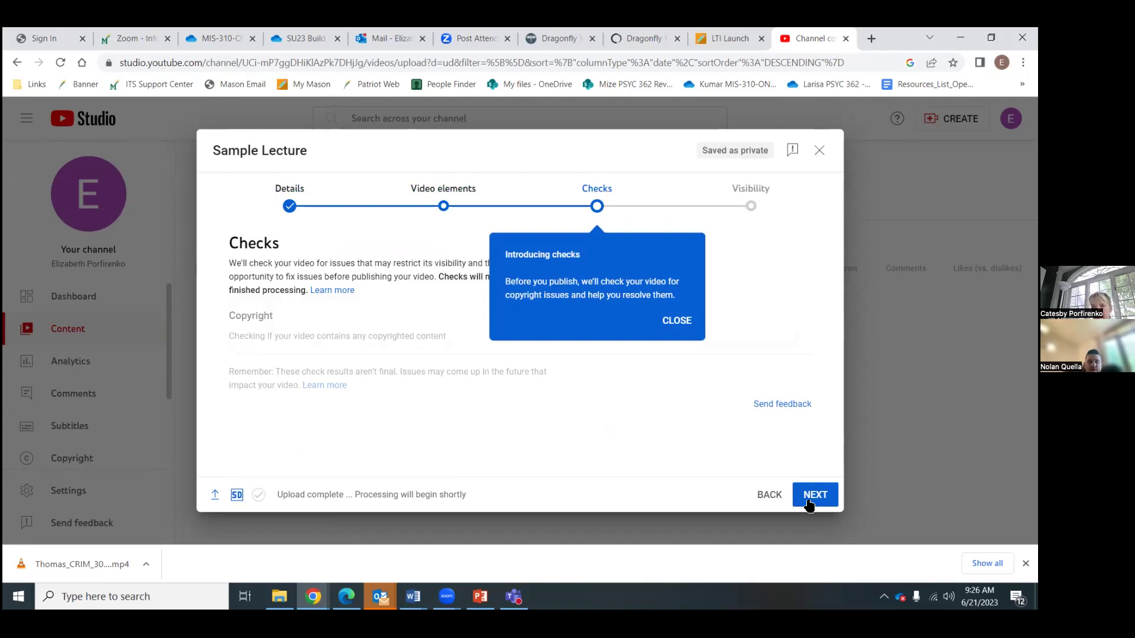
left_click(810, 506)
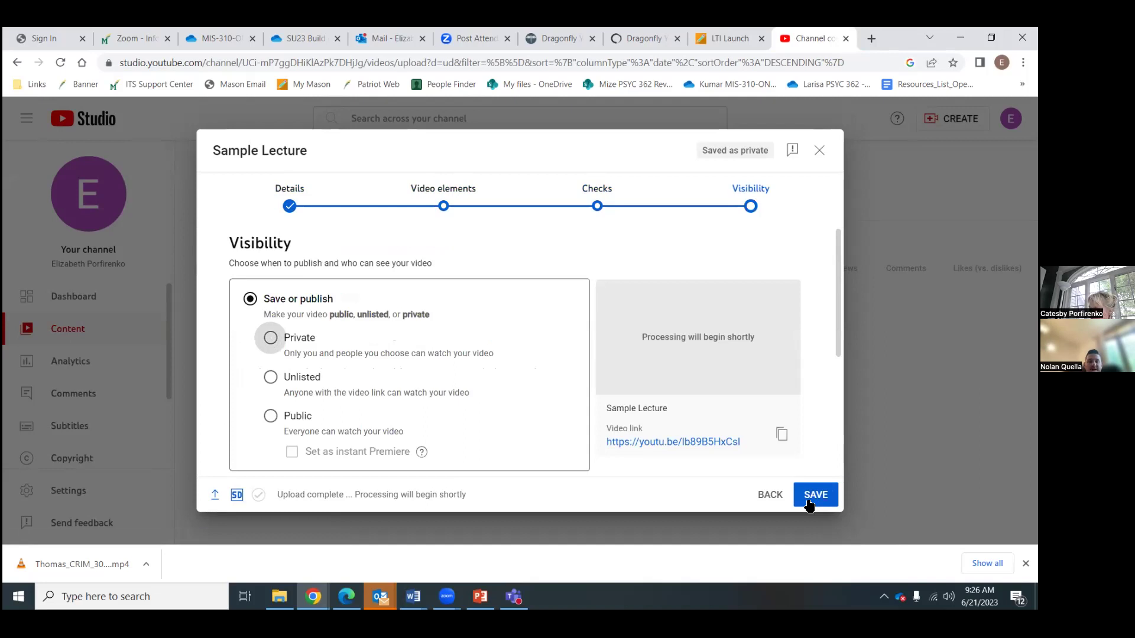
left_click(815, 497)
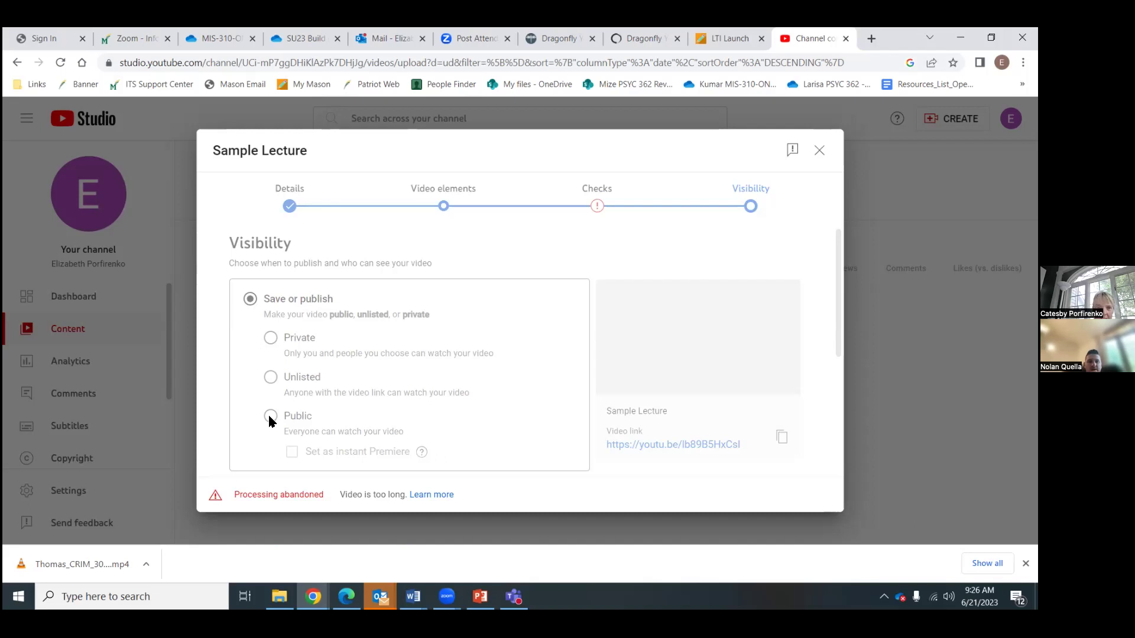
left_click(431, 496)
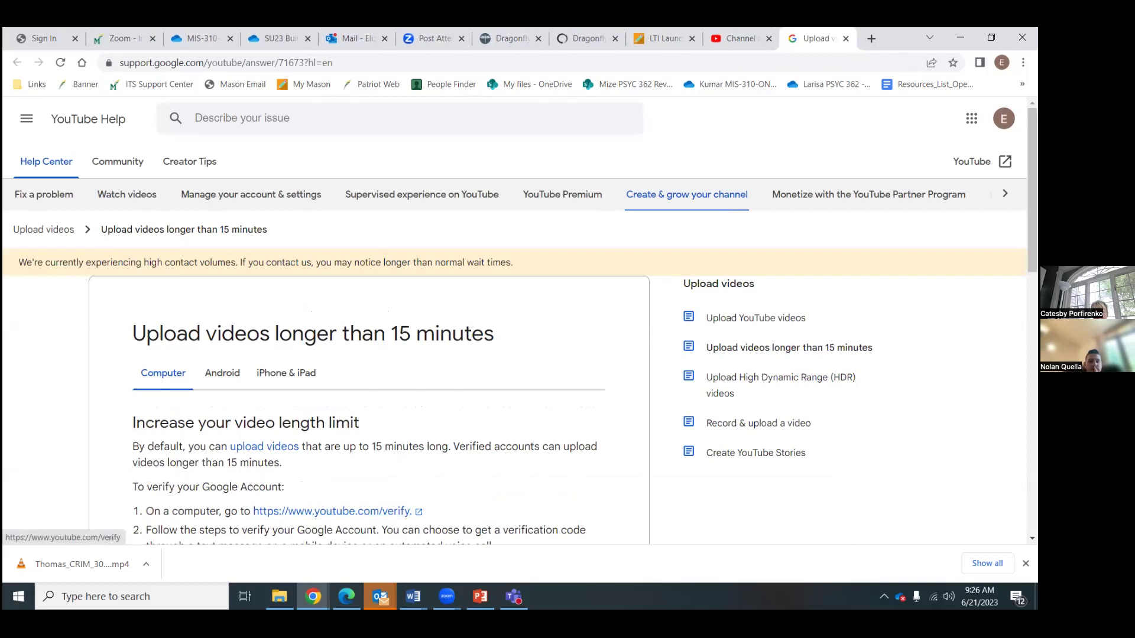
Open the YouTube account verification page linked in the instructions for increasing the video length limit
scroll(355, 508, "down", 3)
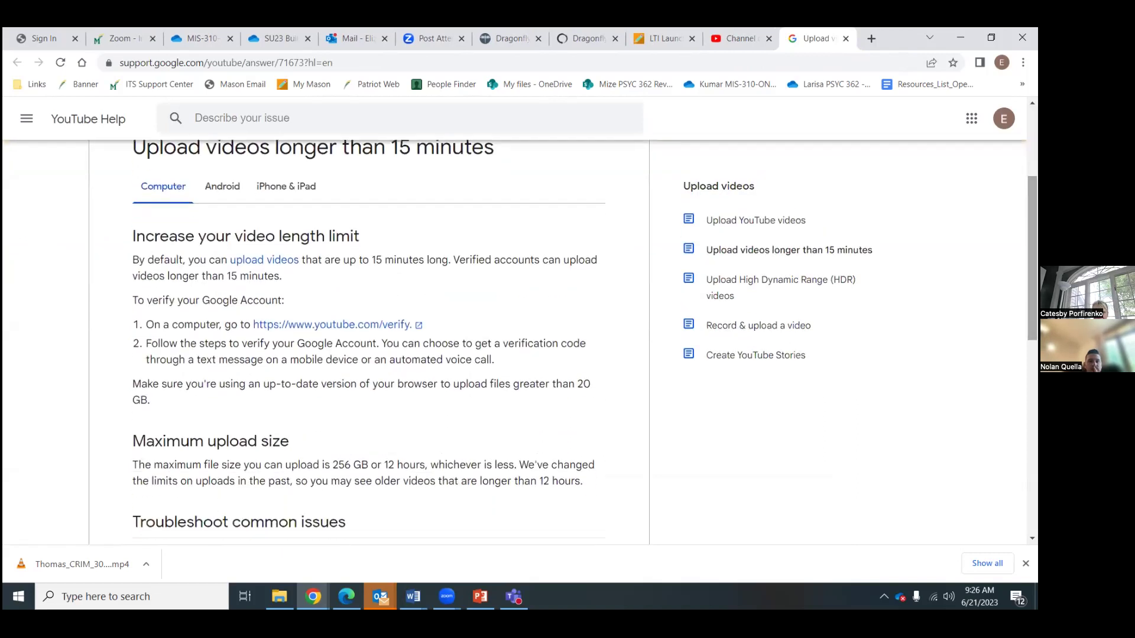
left_click(323, 325)
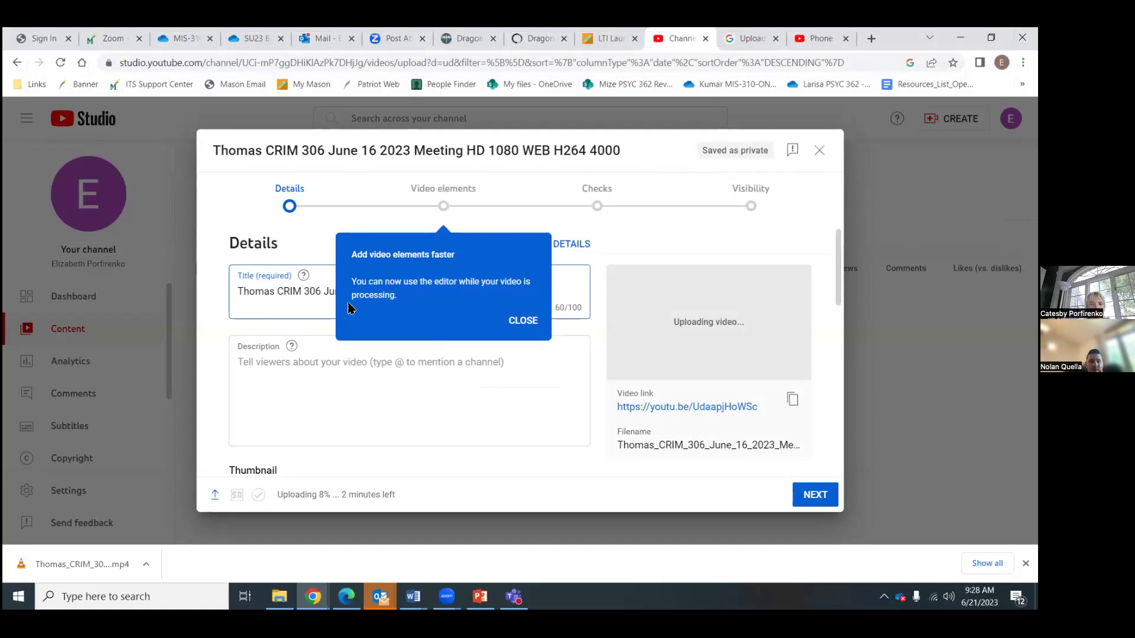
Dismiss the feature tips on the new upload and replace its title with "Sample Lecture"
left_click(537, 321)
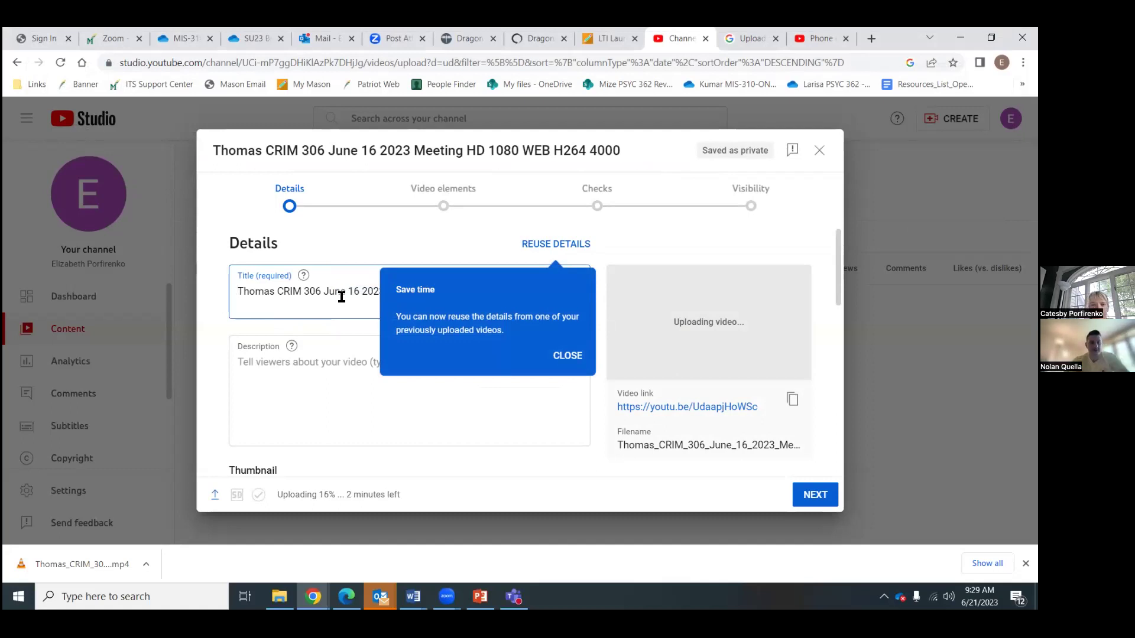
left_click(571, 355)
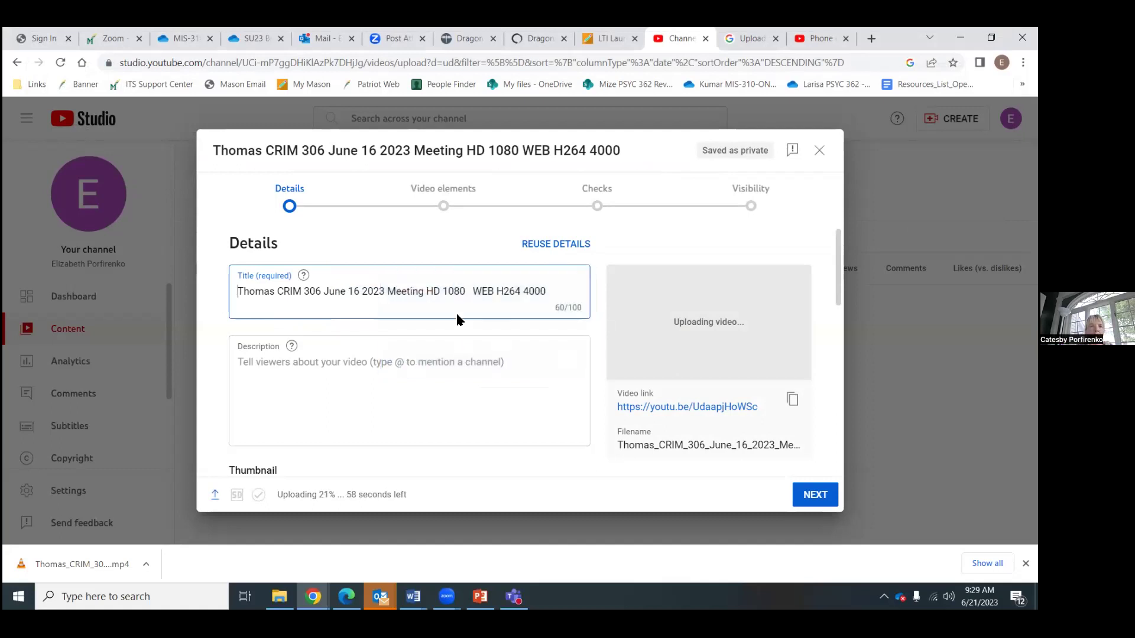
triple_click(547, 294)
type("S")
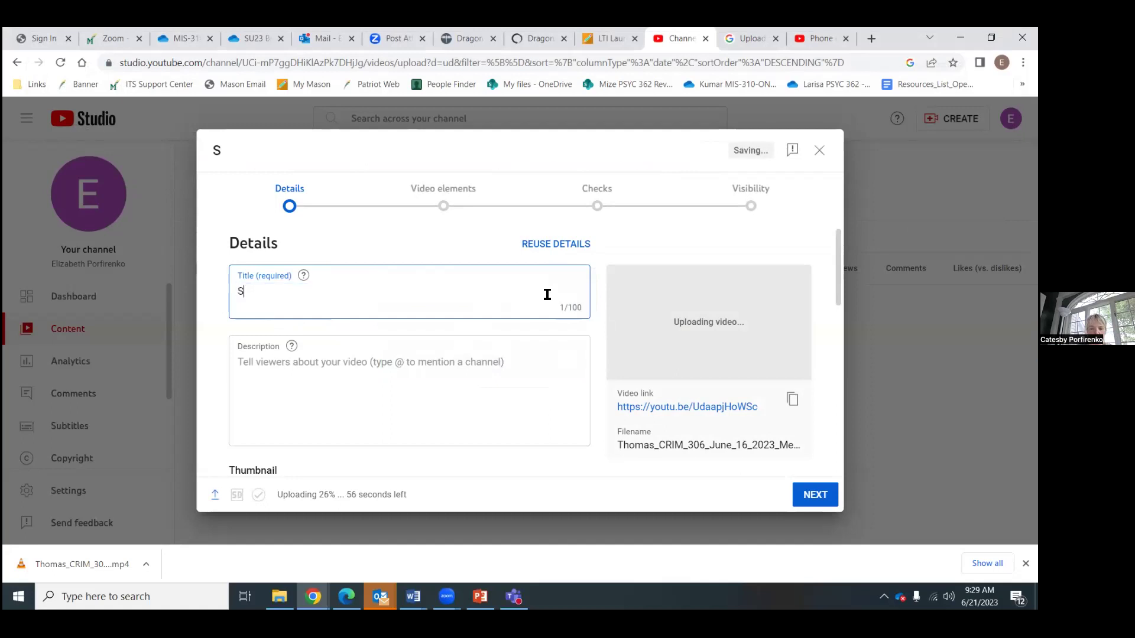
type("ample Lecture")
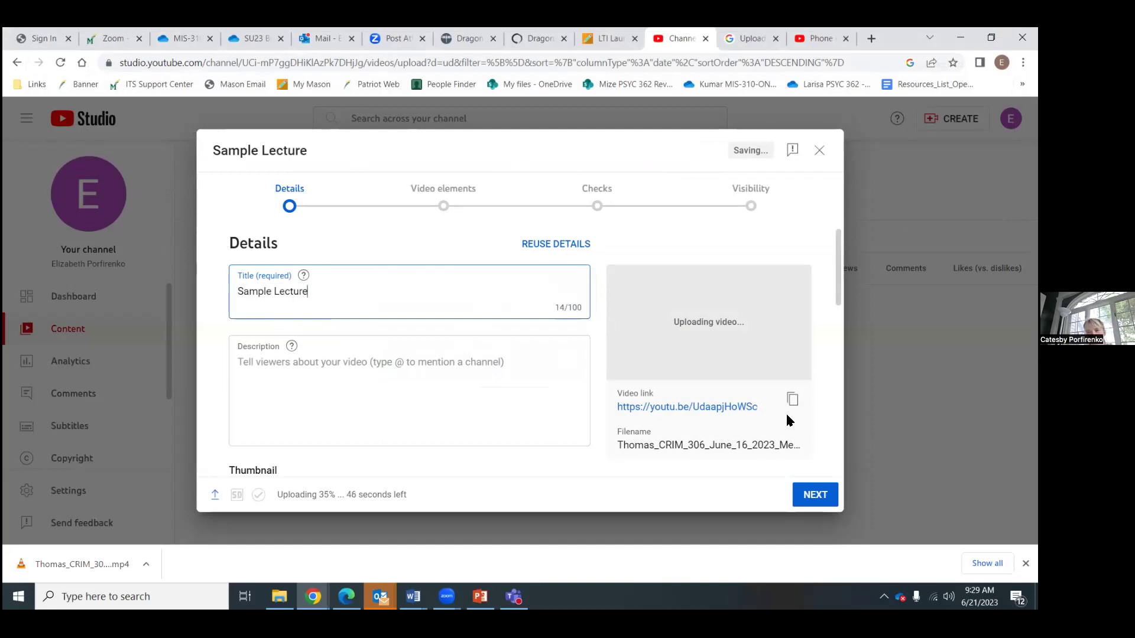
Mark the Sample Lecture video as not made for kids and advance the upload to the visibility stage
left_click(813, 501)
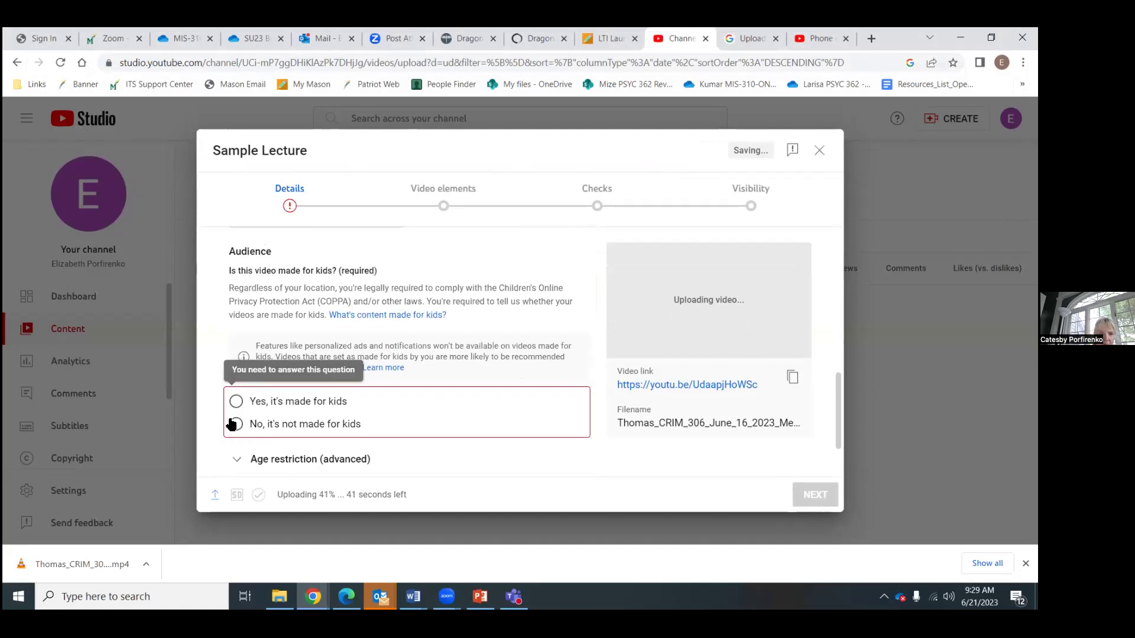
left_click(233, 424)
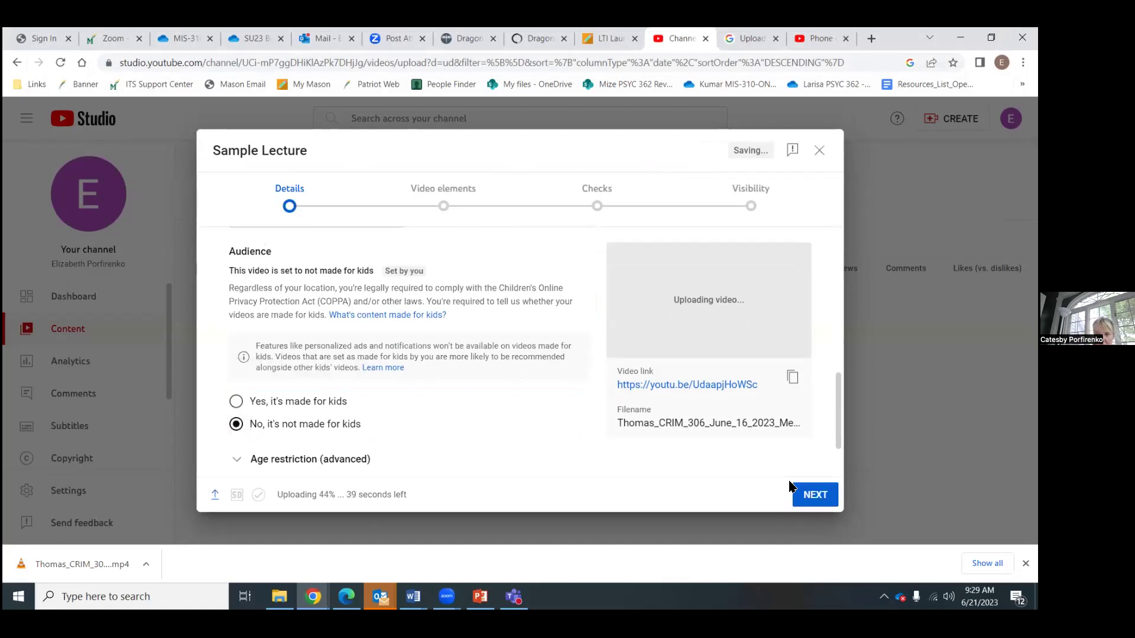
left_click(811, 498)
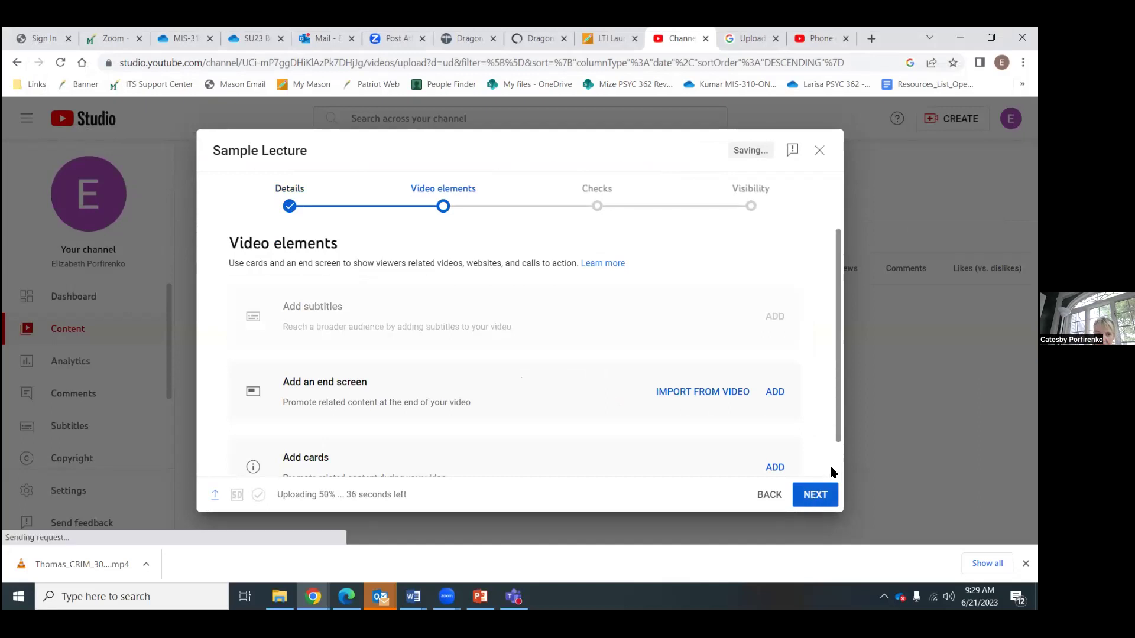
left_click(817, 495)
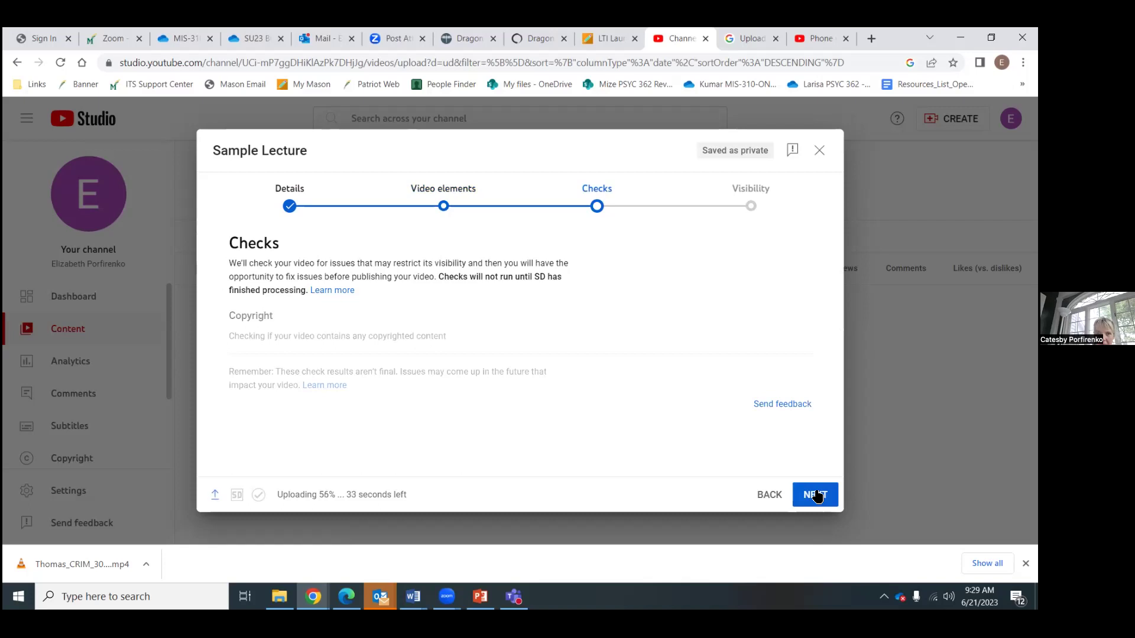
left_click(818, 496)
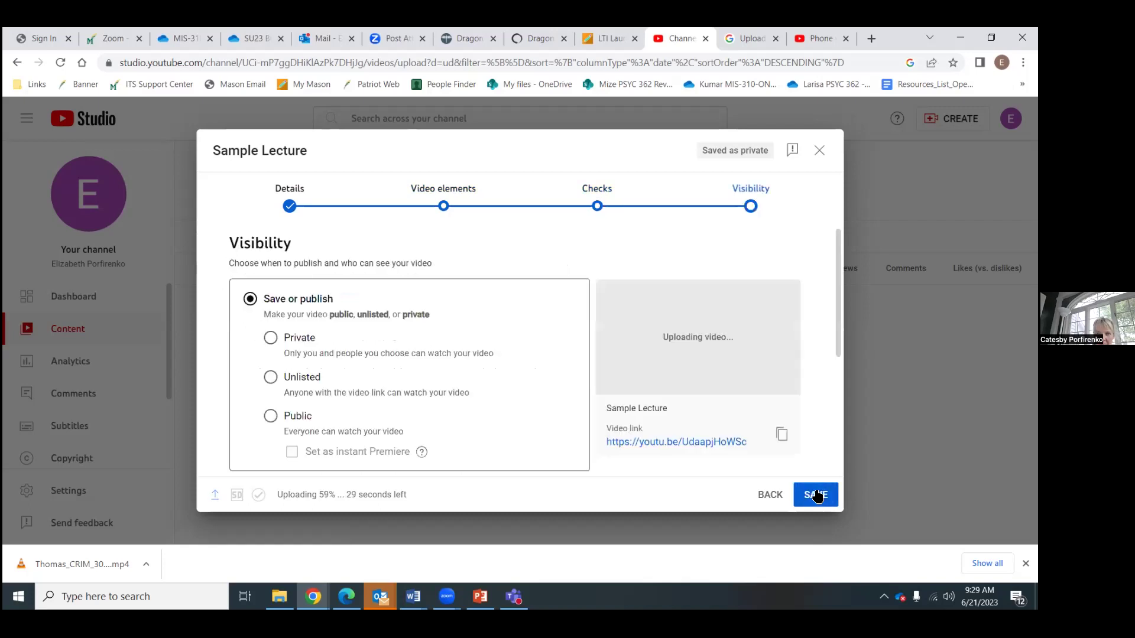
Publish the Sample Lecture video as Public with instant Premiere enabled, and close the processing notice
left_click(269, 419)
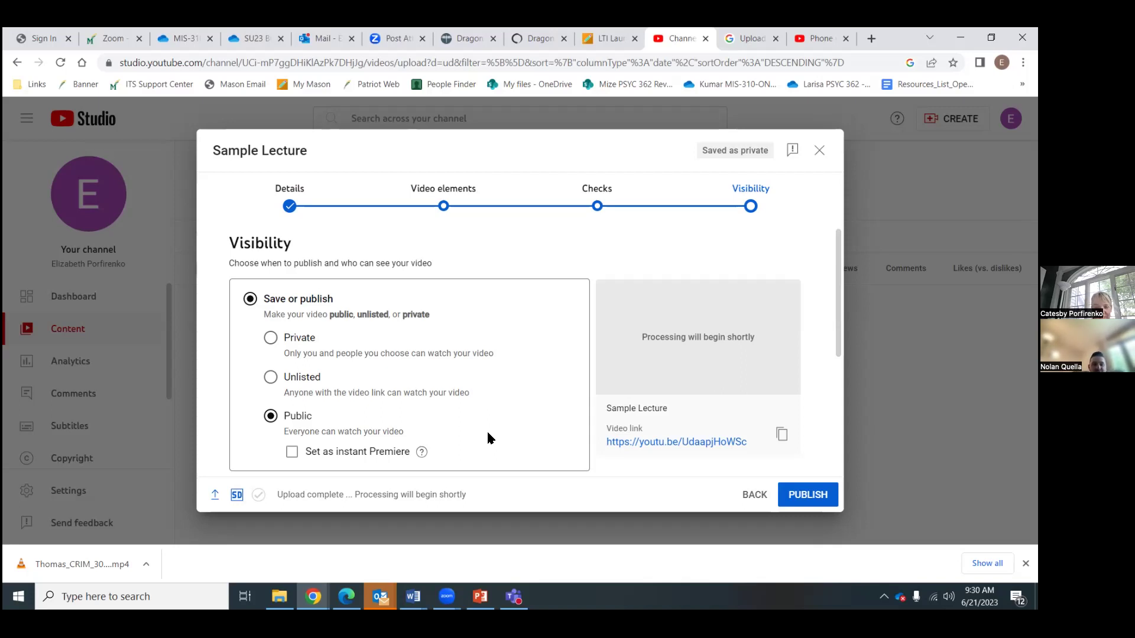
mouse_move(422, 453)
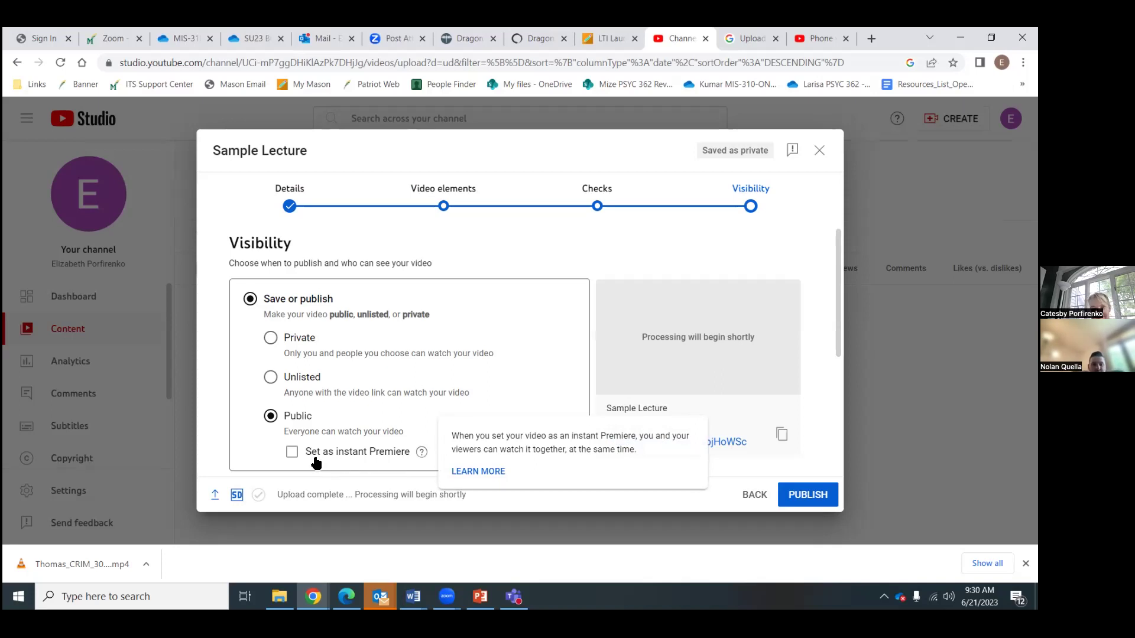
left_click(293, 453)
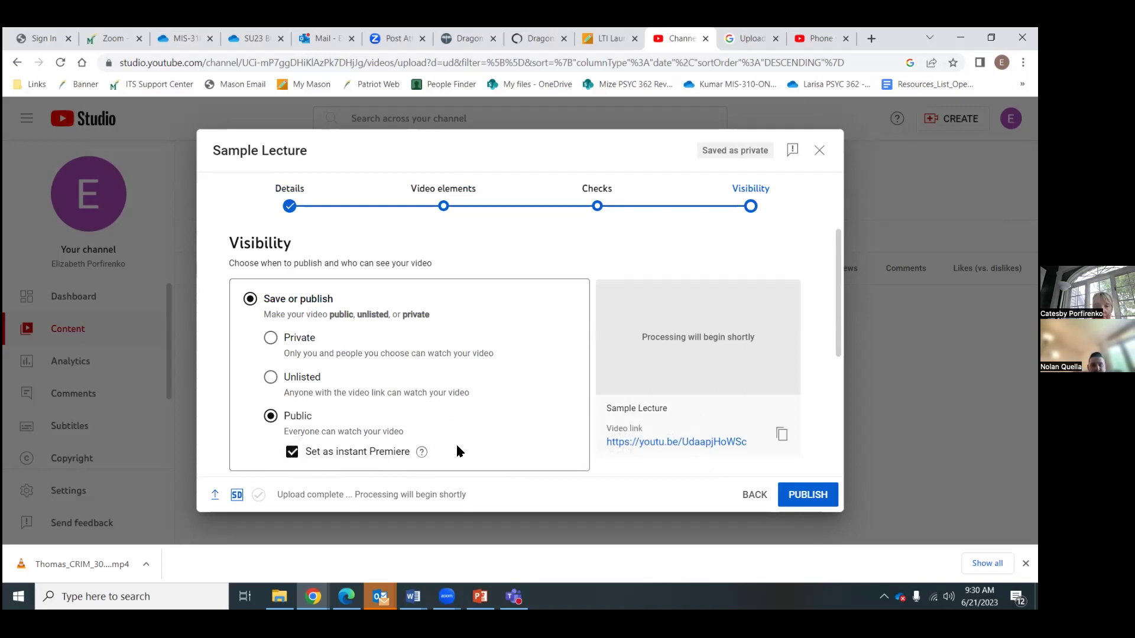
left_click(792, 495)
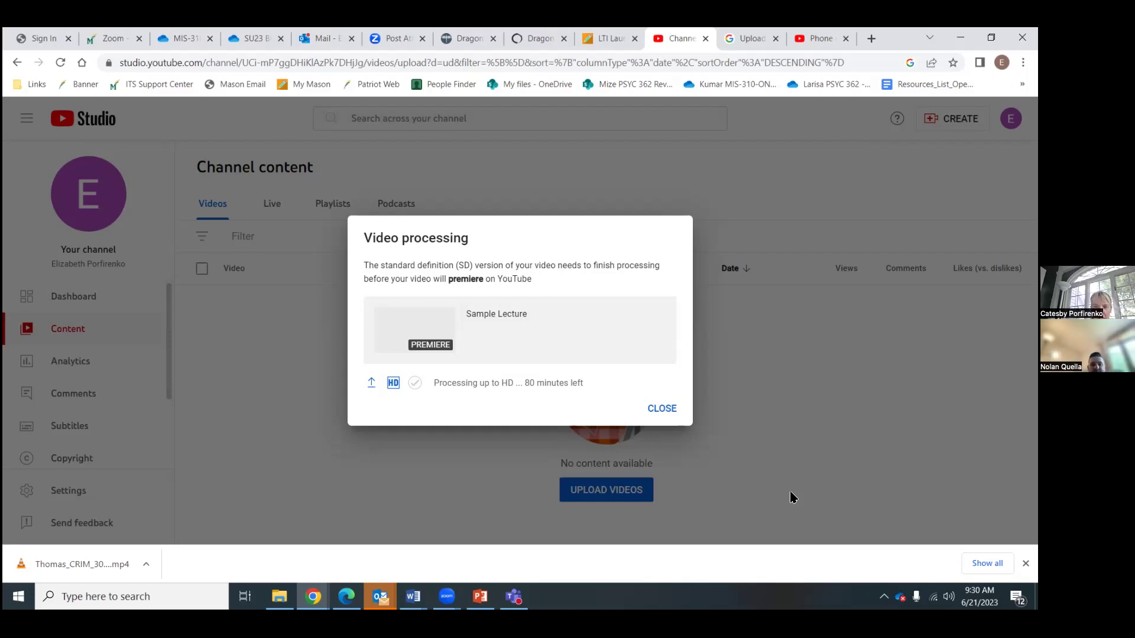
left_click(662, 414)
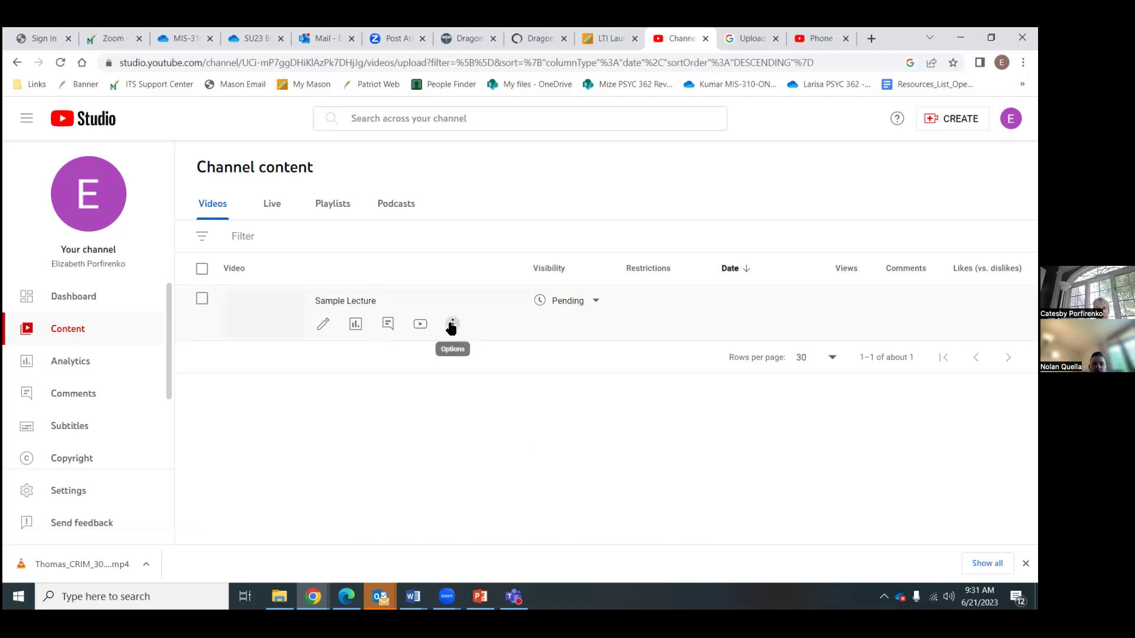
Copy the shareable link of the Sample Lecture video from the channel content list
left_click(452, 324)
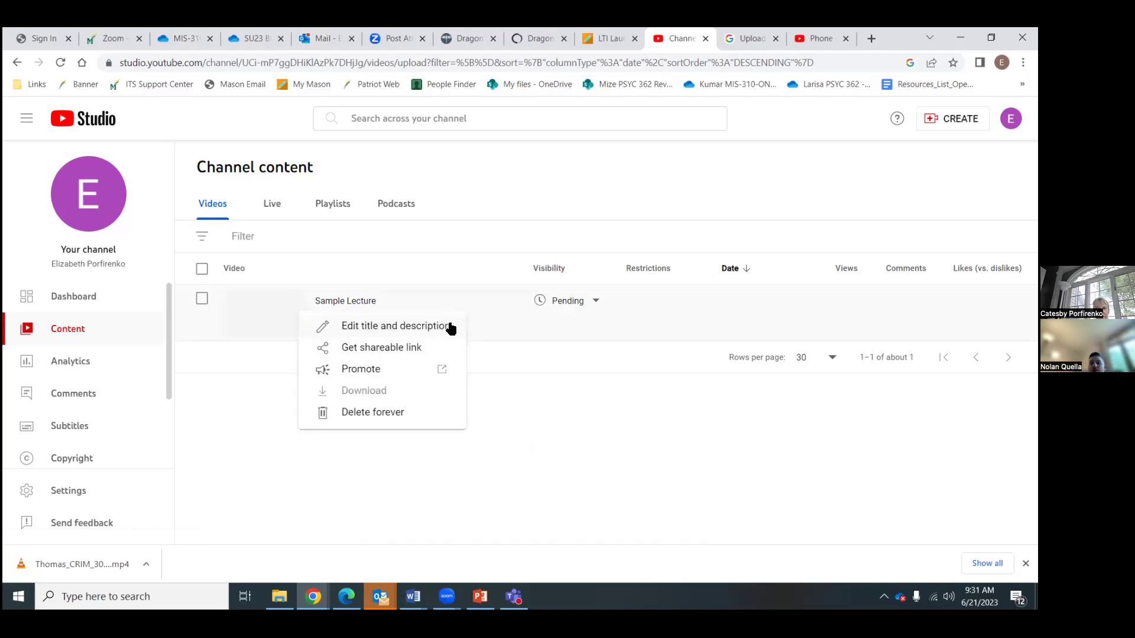
left_click(408, 351)
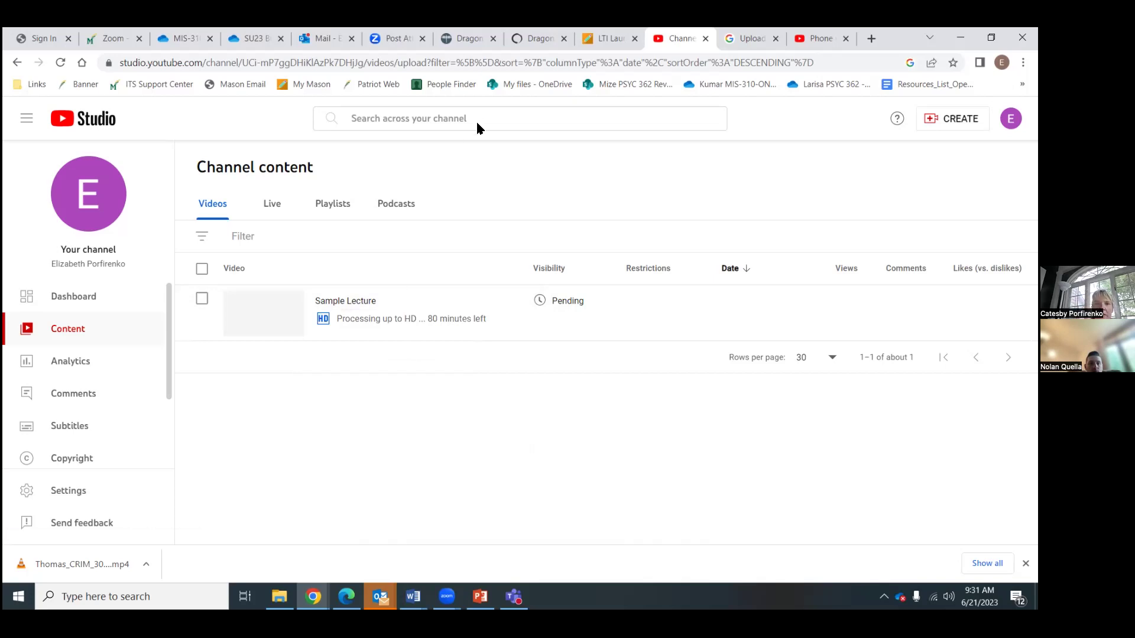
Switch to Blackboard, search the courses for "ECP" and open the ECP template course
key("ctrl+Page_Up")
left_click(31, 139)
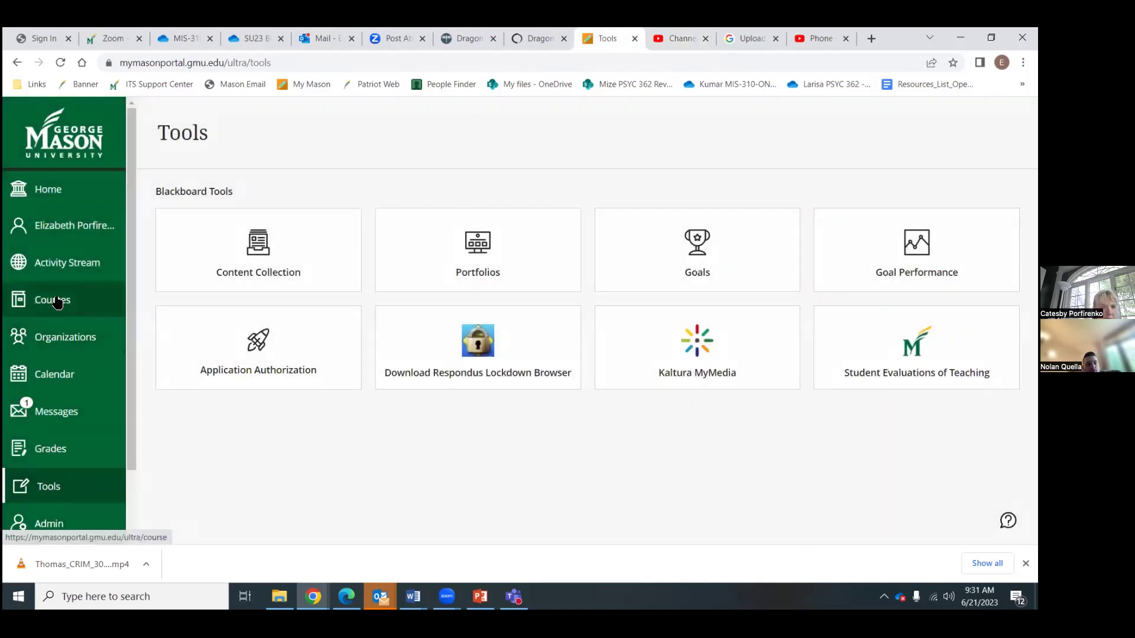
left_click(57, 300)
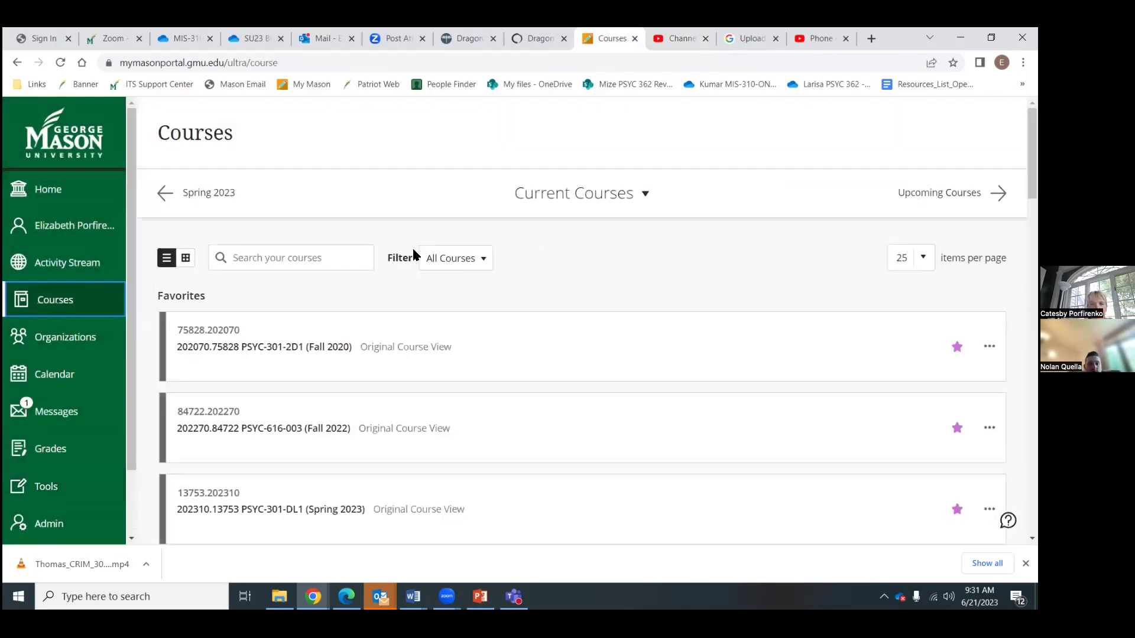
left_click(326, 255)
type("ECP")
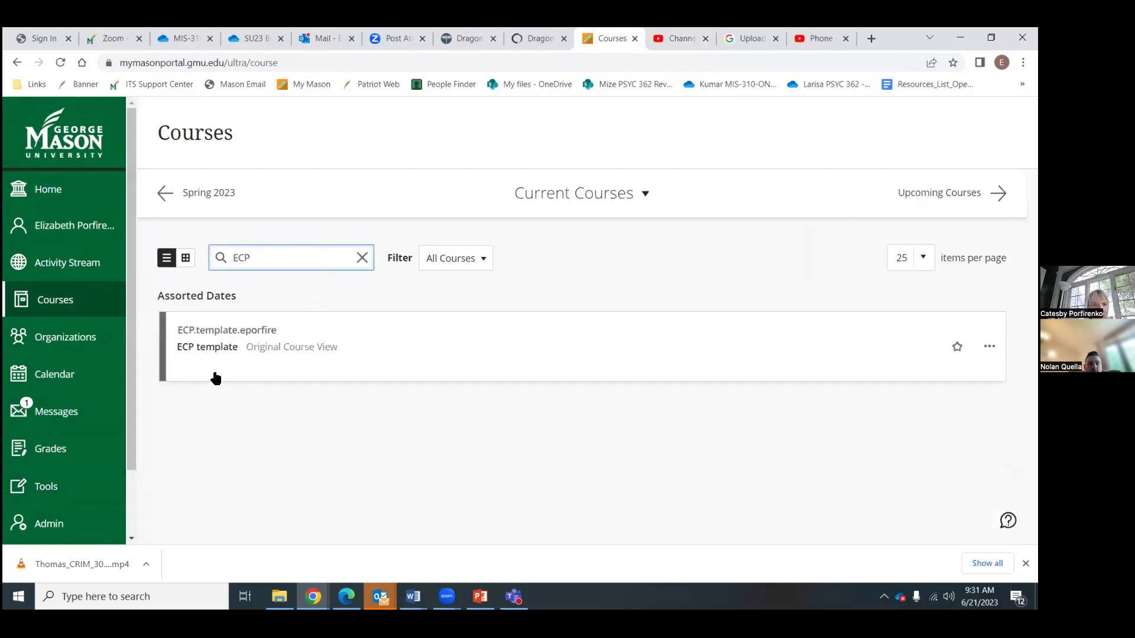
left_click(212, 347)
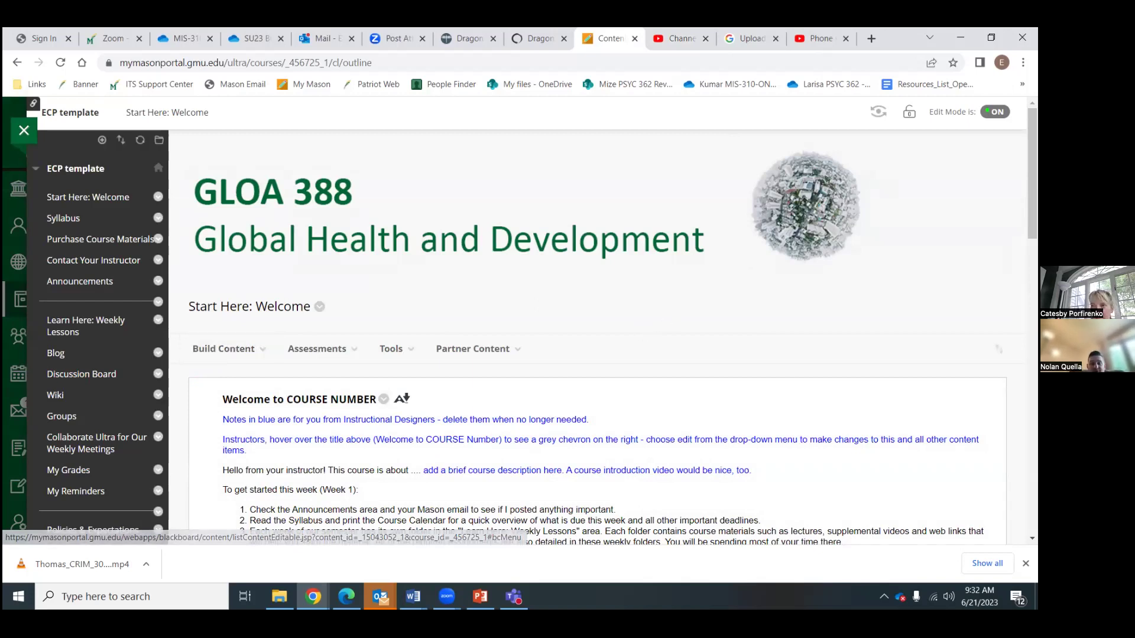
Launch Perusall from the ECP template course menu
scroll(672, 317, "down", 1)
scroll(603, 319, "down", 3)
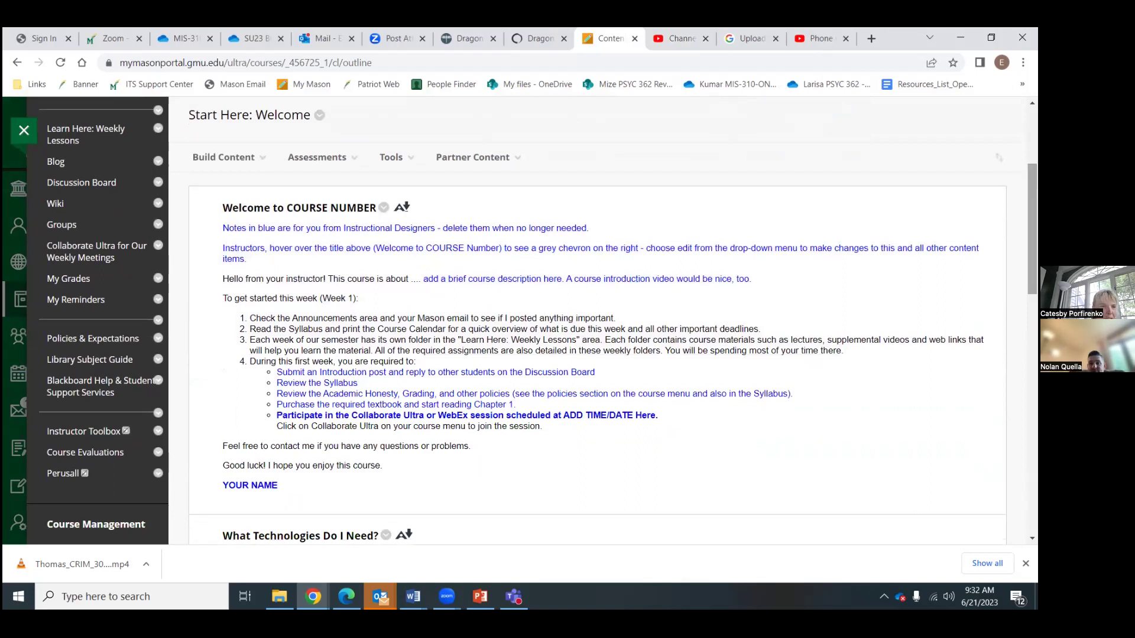
left_click(52, 471)
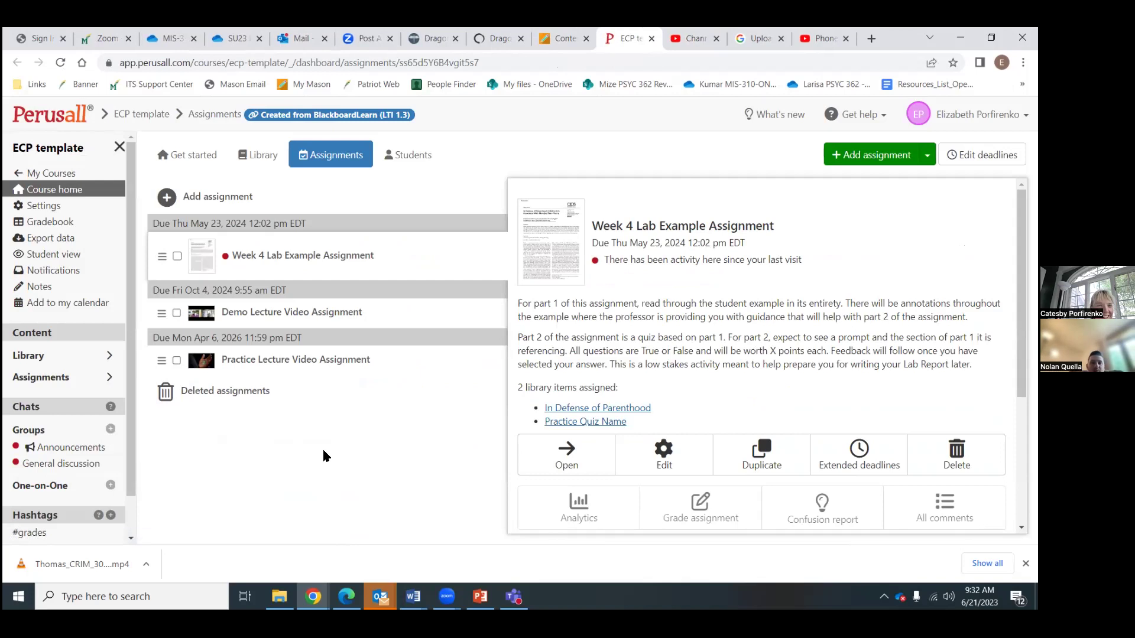
left_click(259, 168)
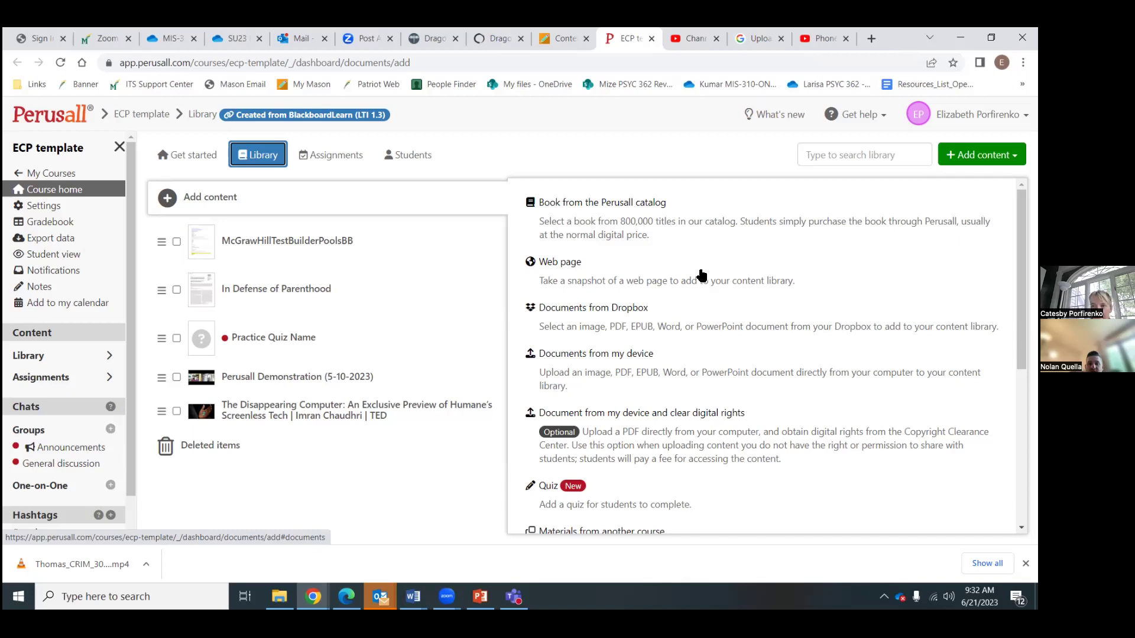
scroll(566, 355, "down", 2)
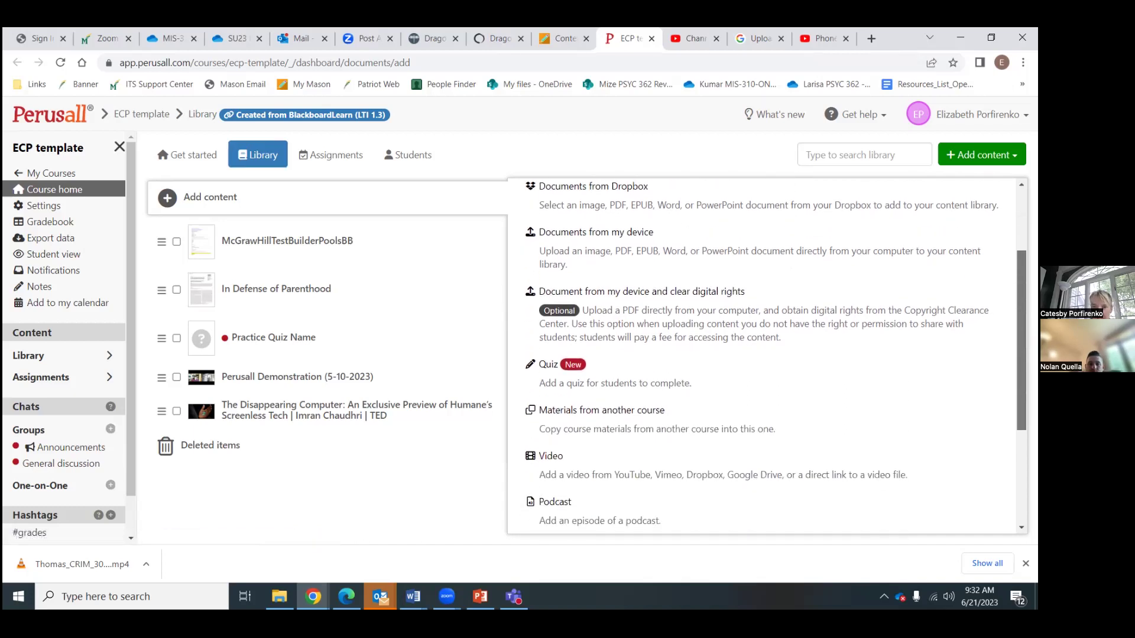
left_click(567, 470)
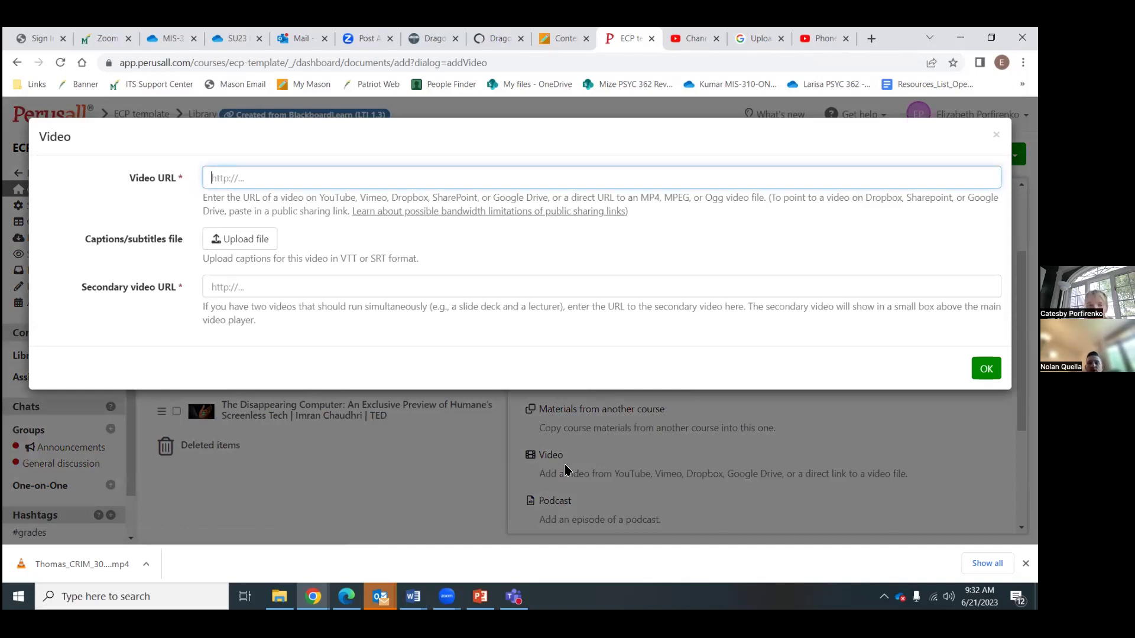
key("ctrl+v")
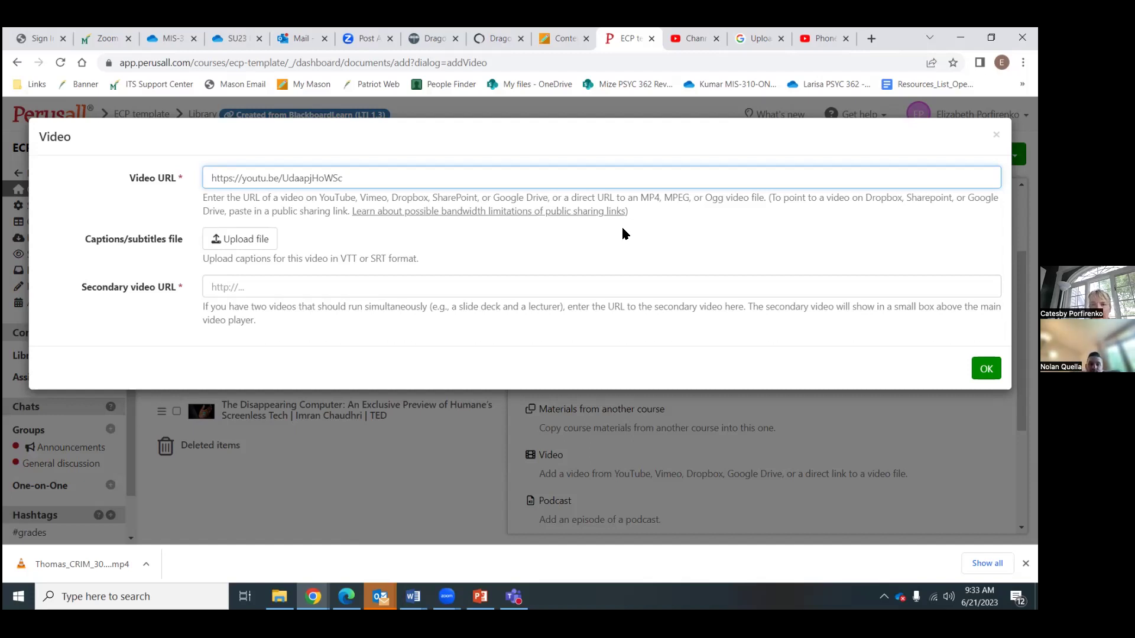
left_click(986, 368)
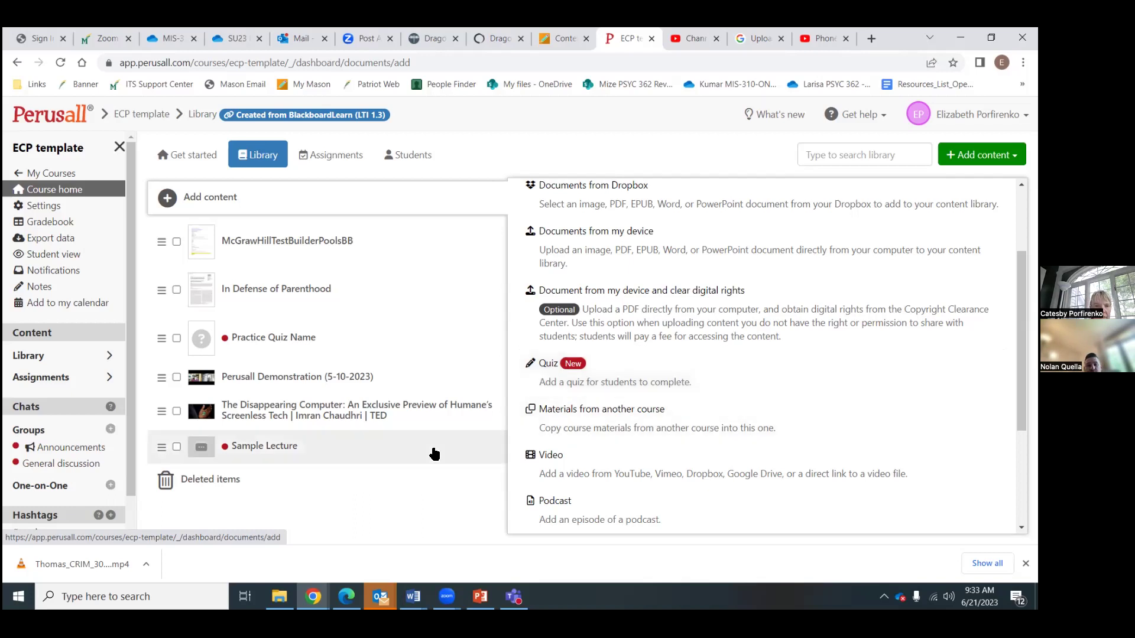
Start a new assignment with the TED video "The Disappearing Computer" as its content and continue to the assignment options
left_click(323, 414)
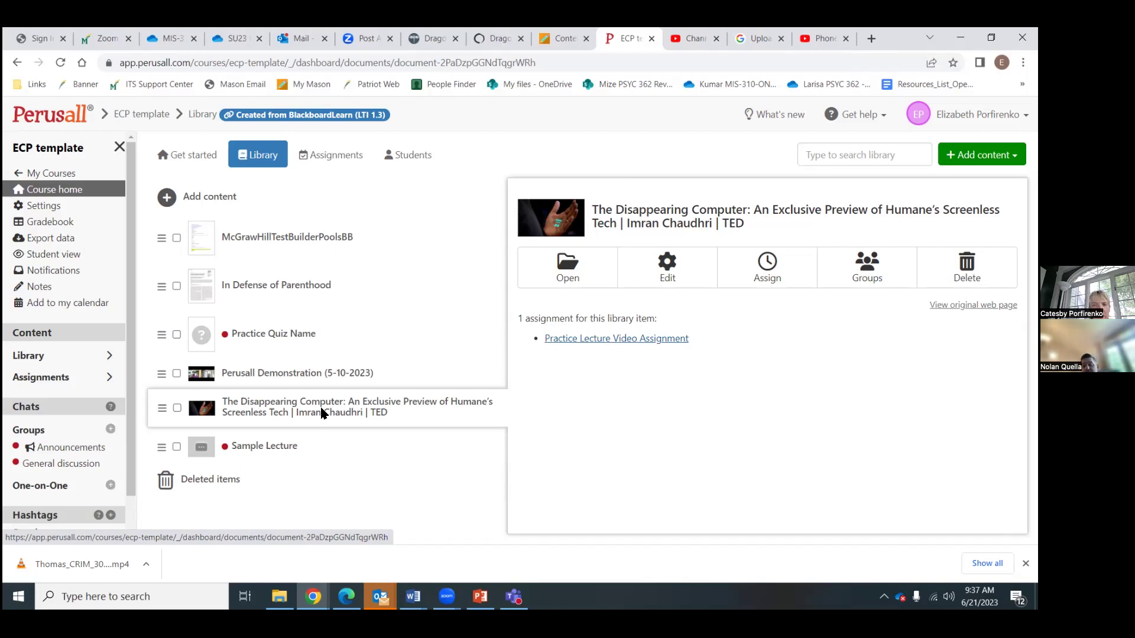
left_click(353, 158)
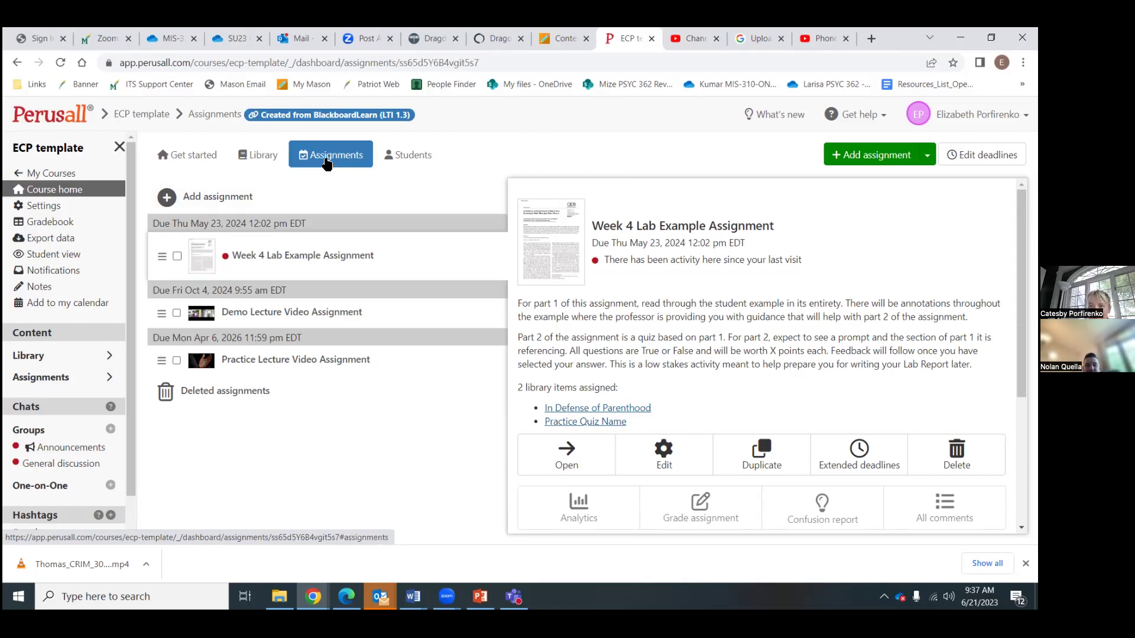
left_click(881, 159)
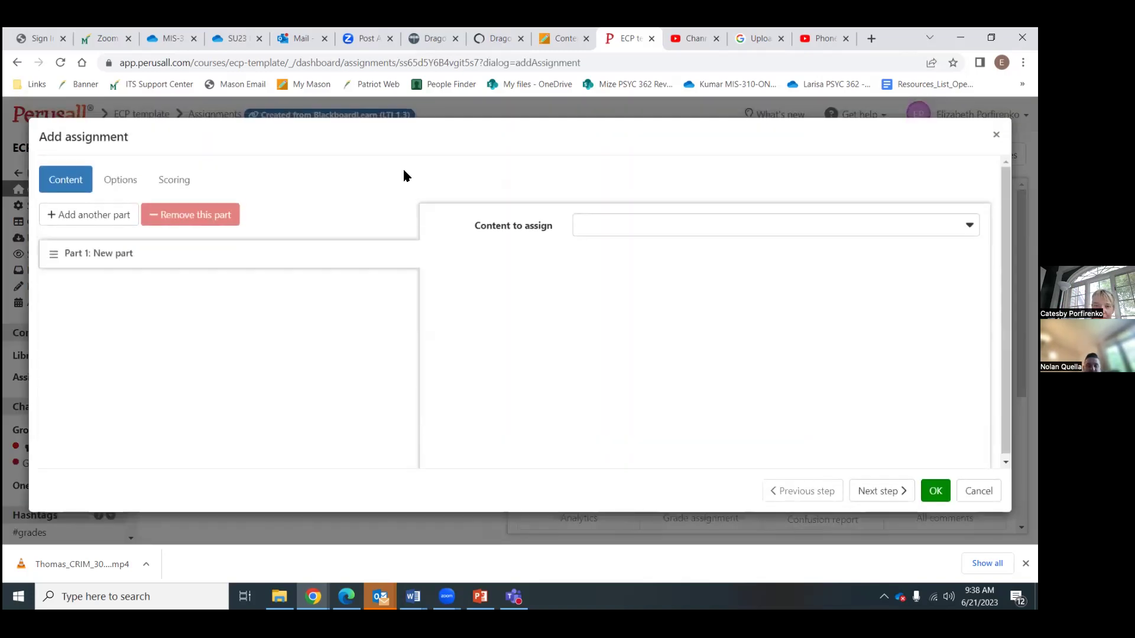
left_click(686, 225)
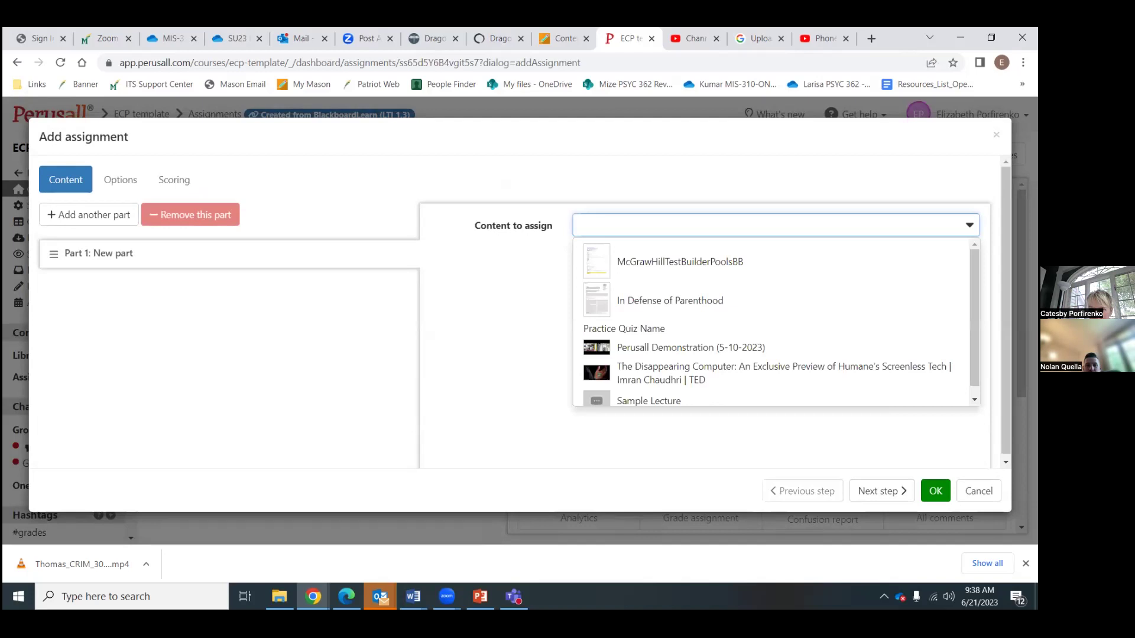
left_click(684, 368)
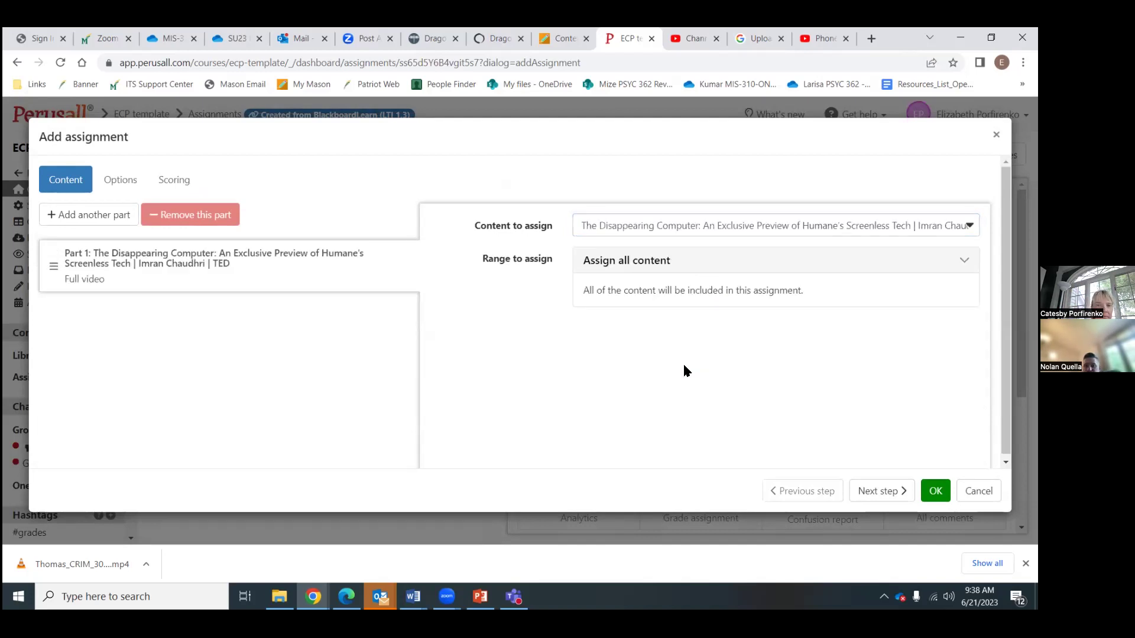
left_click(879, 491)
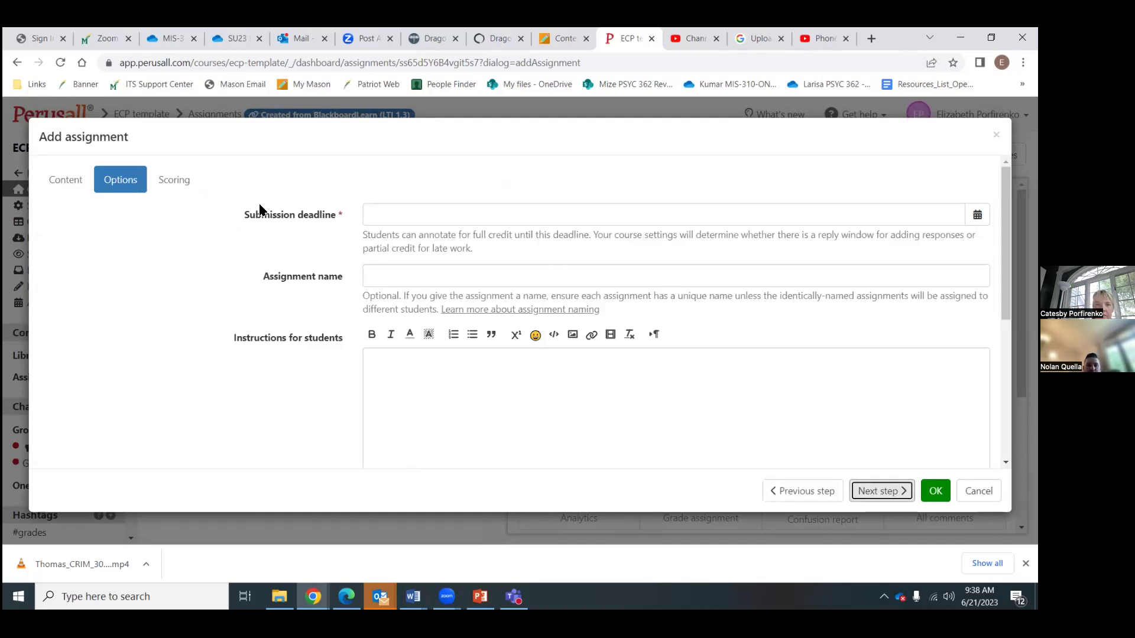
Set the assignment's submission deadline to the end of day on June 21, 2028 (11:59 PM)
left_click(410, 214)
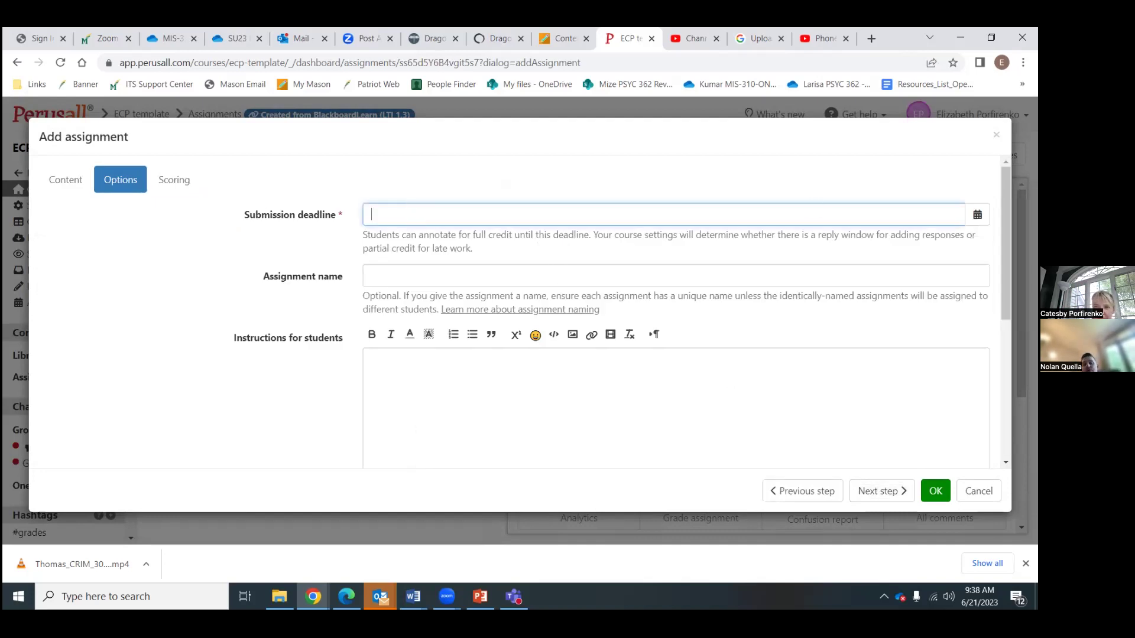
left_click(977, 214)
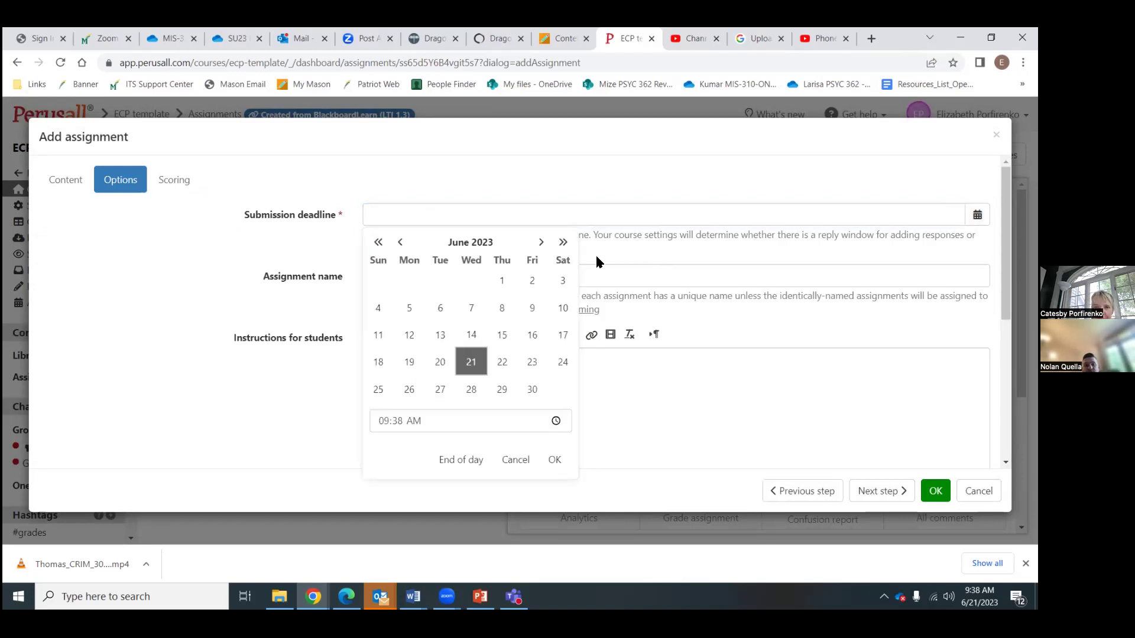
left_click(541, 243)
left_click(540, 242)
left_click(540, 243)
left_click(540, 242)
left_click(540, 242)
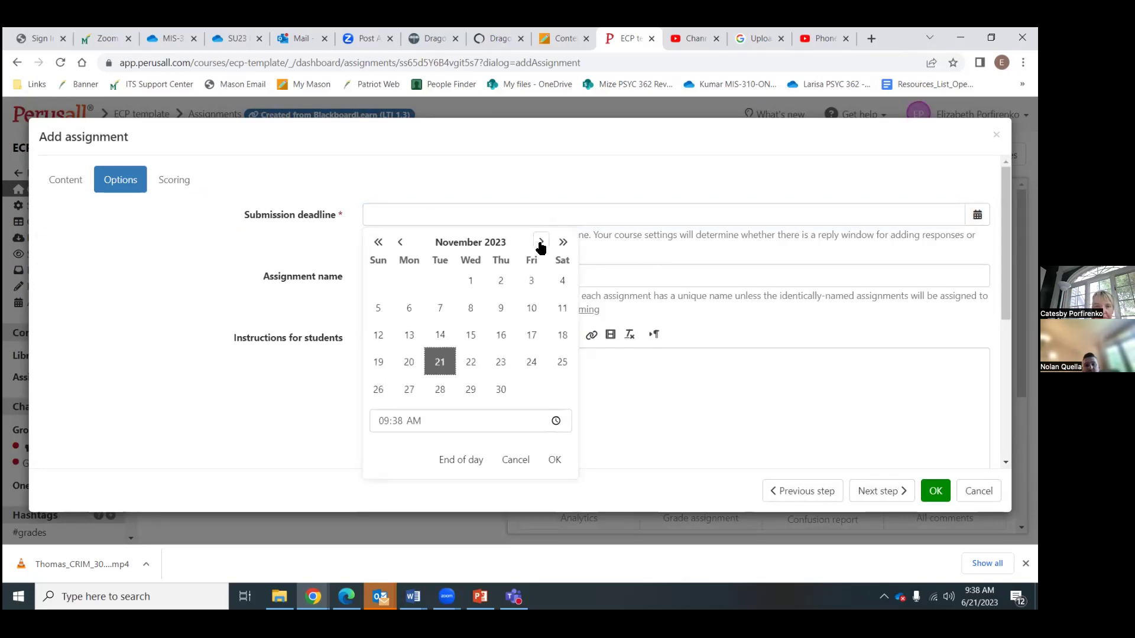
double_click(540, 243)
triple_click(541, 243)
triple_click(541, 243)
triple_click(541, 242)
triple_click(540, 243)
triple_click(541, 242)
triple_click(540, 242)
triple_click(540, 242)
triple_click(541, 243)
triple_click(541, 242)
triple_click(541, 243)
triple_click(540, 242)
triple_click(540, 242)
triple_click(540, 242)
triple_click(540, 242)
triple_click(540, 243)
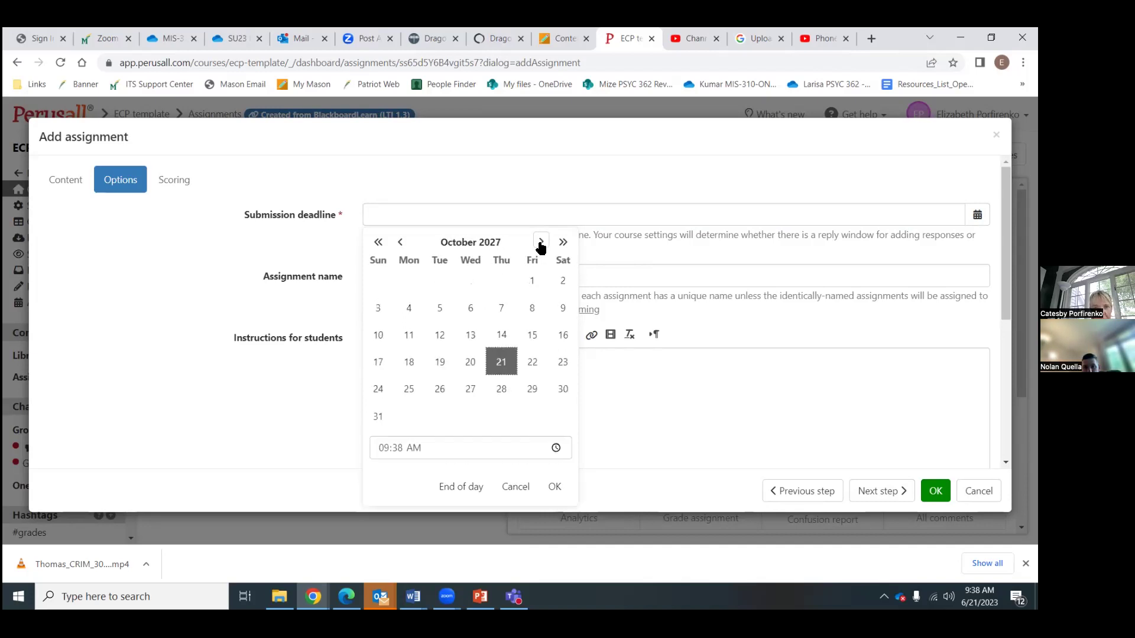
triple_click(540, 242)
triple_click(541, 242)
double_click(540, 242)
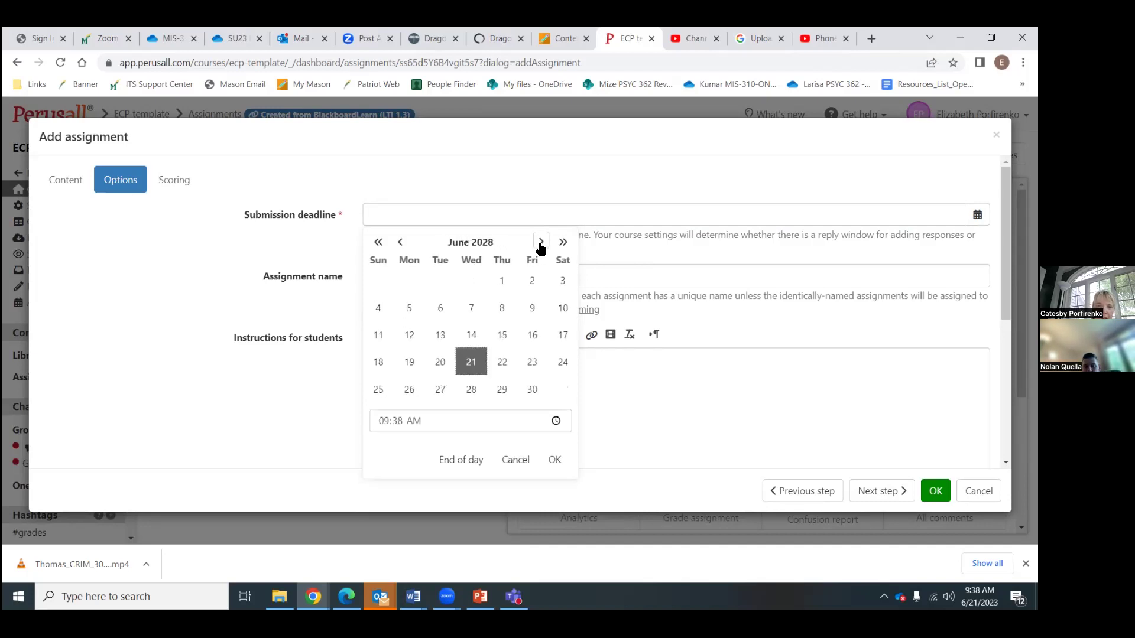
left_click(462, 460)
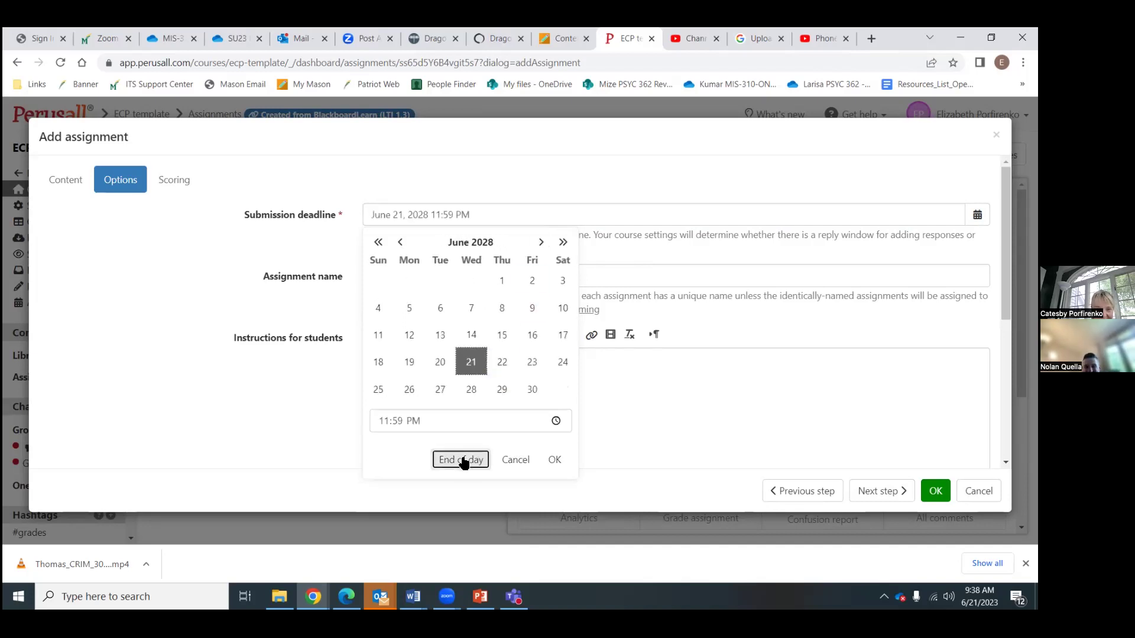
left_click(551, 461)
Write in the student instructions: "Pay attention to the instructor's annotations left throughout the assignment and use them for reflection to initiate conversation with your peers."
left_click(400, 354)
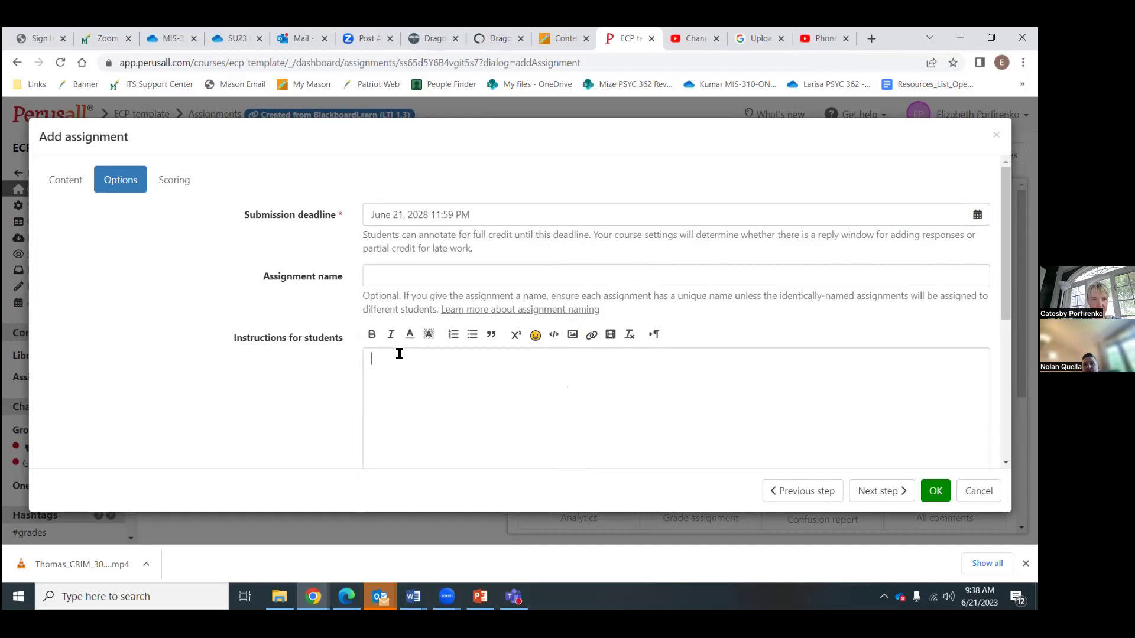
type("Pay attention to")
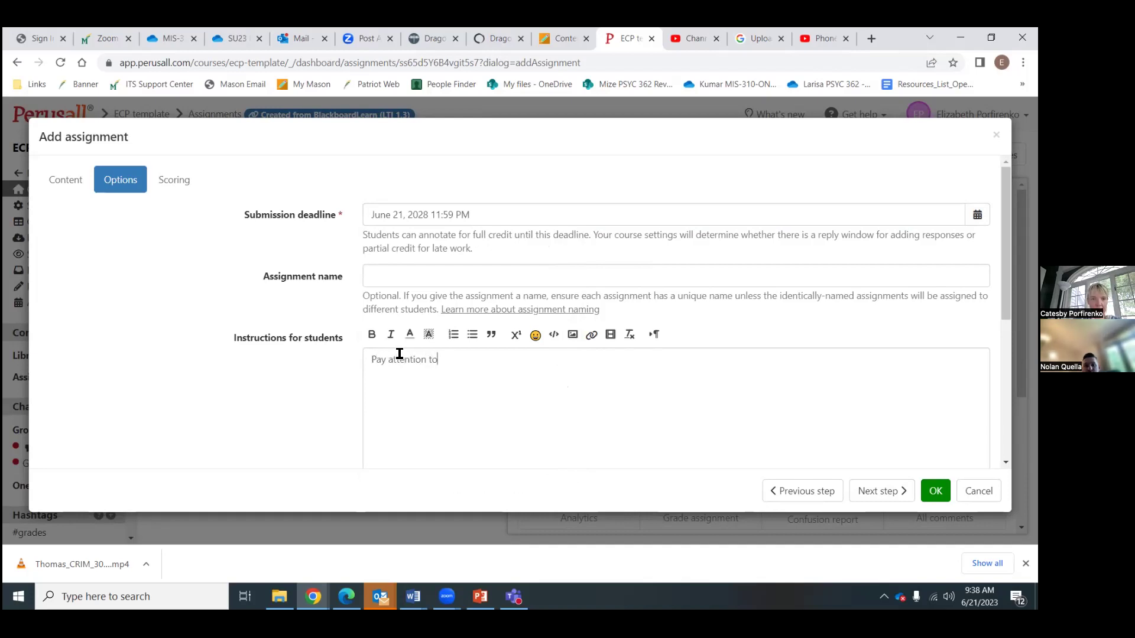
type(" the instuct")
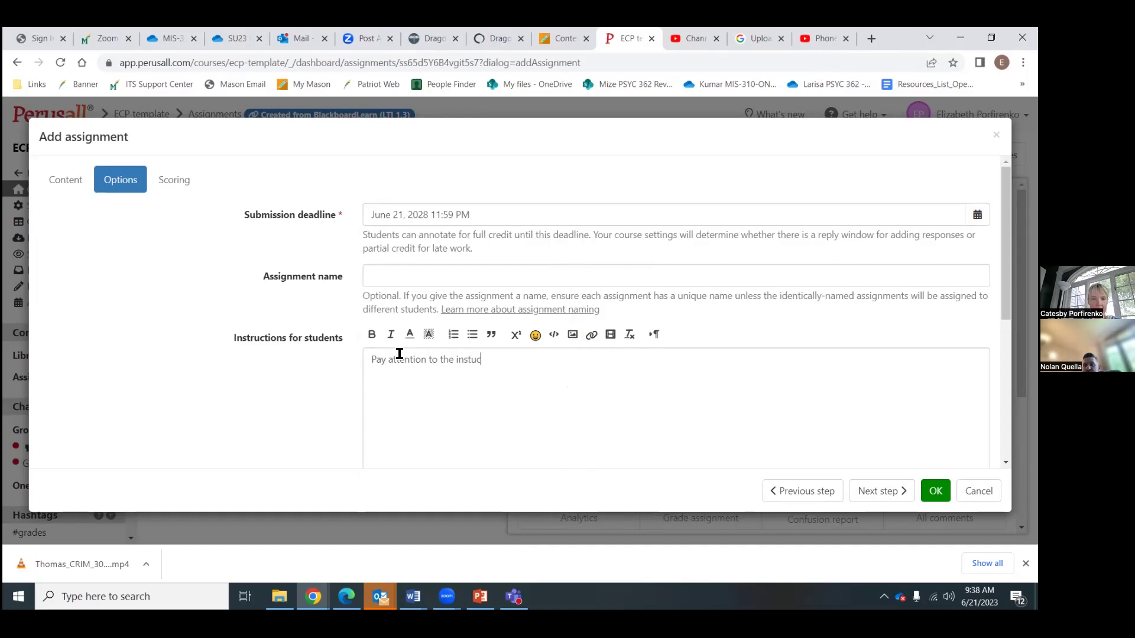
key("BackSpace")
key("BackSpace")
key("BackSpace")
type("ructor's annot")
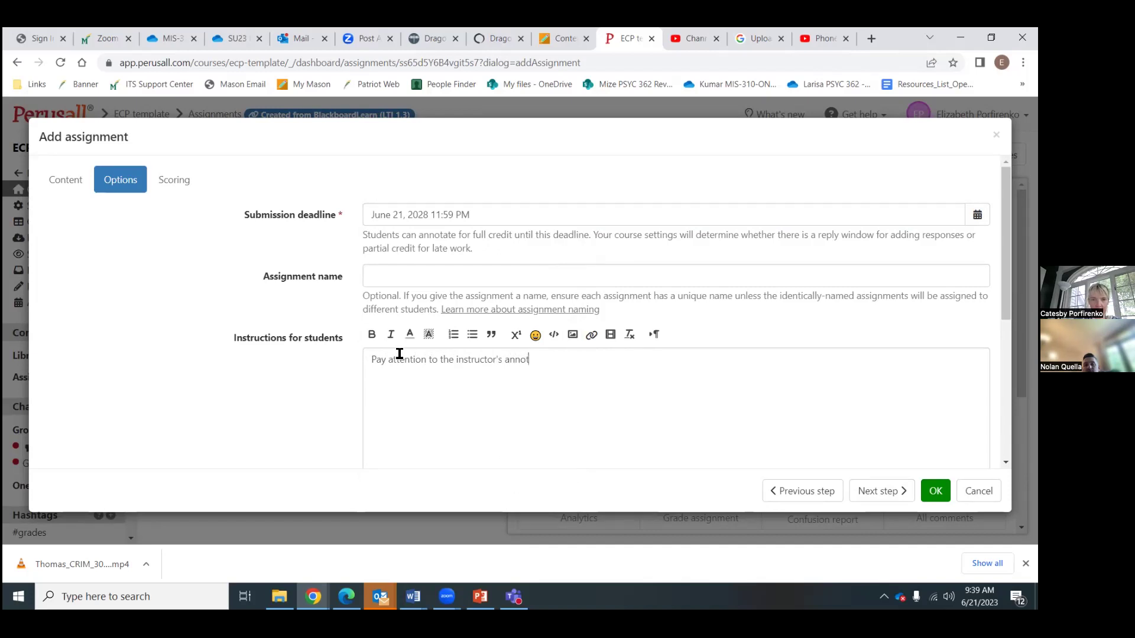
type("ations left")
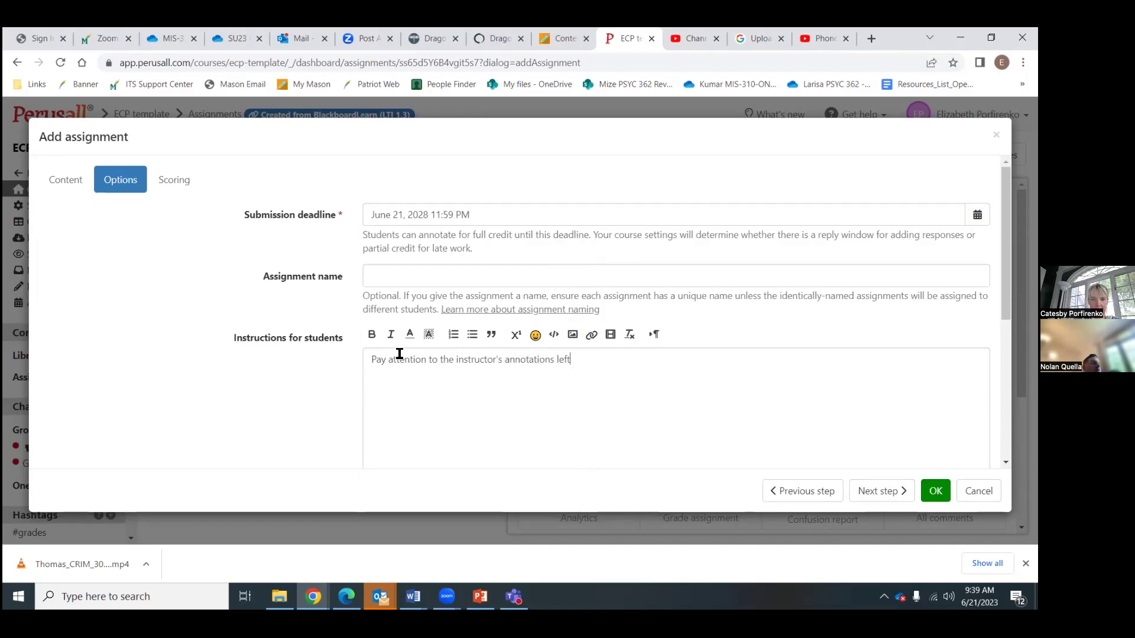
type(" throughout the")
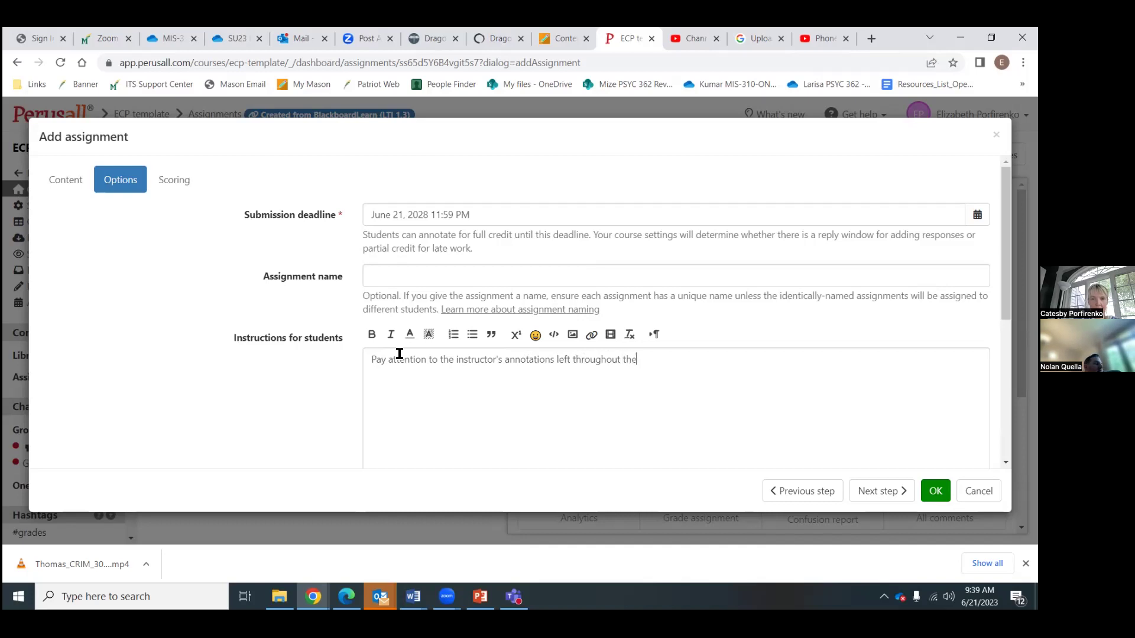
type(" assignment and us")
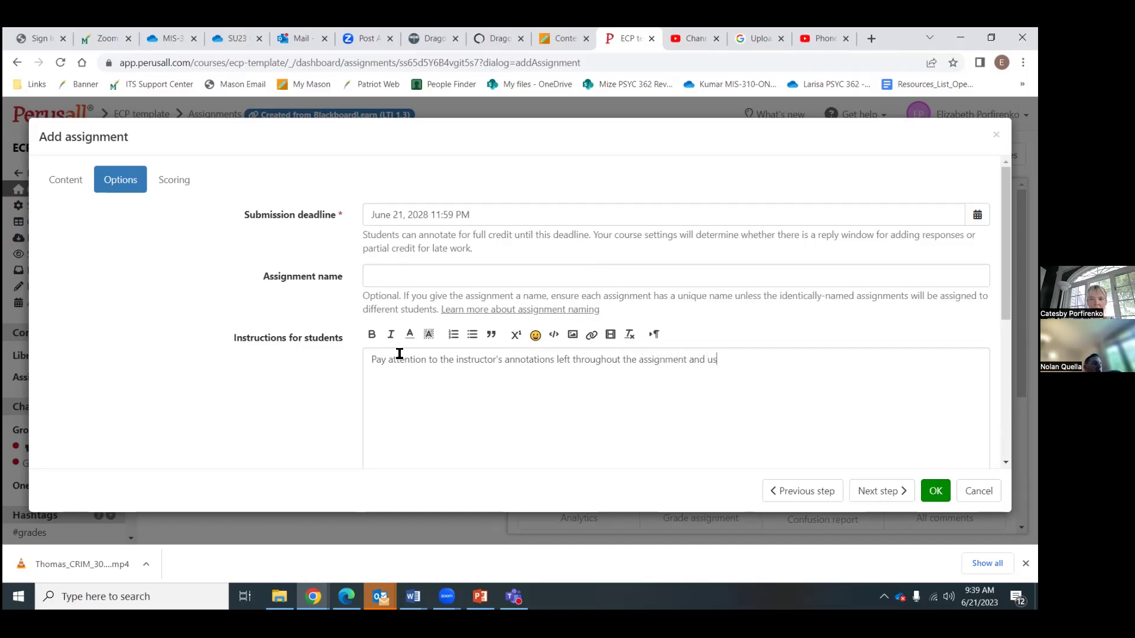
type("e them ")
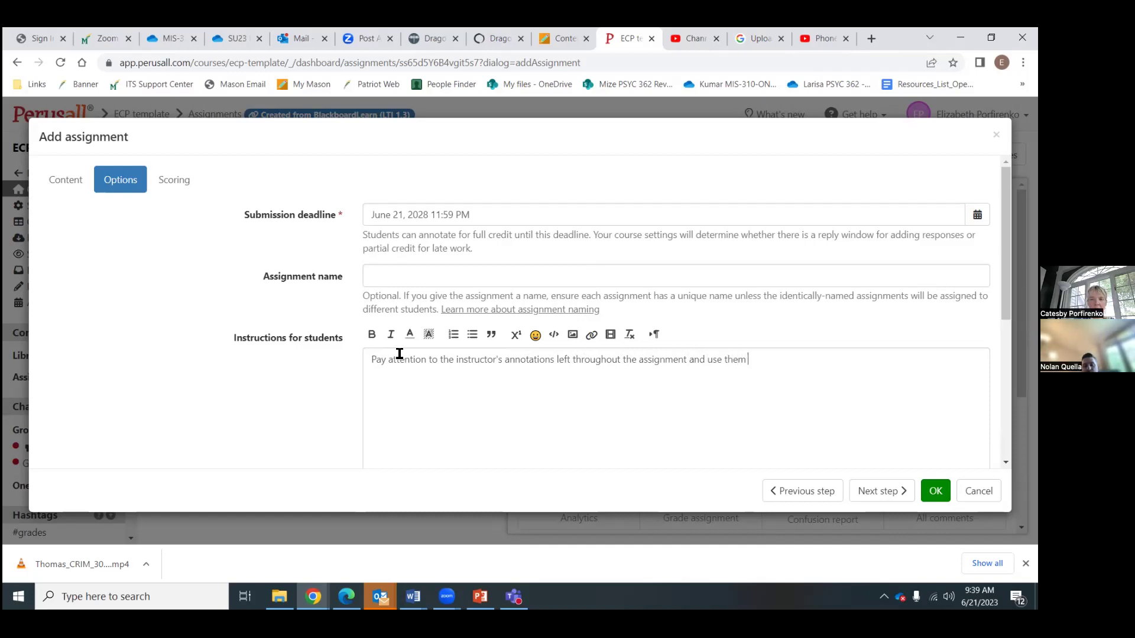
type("for r")
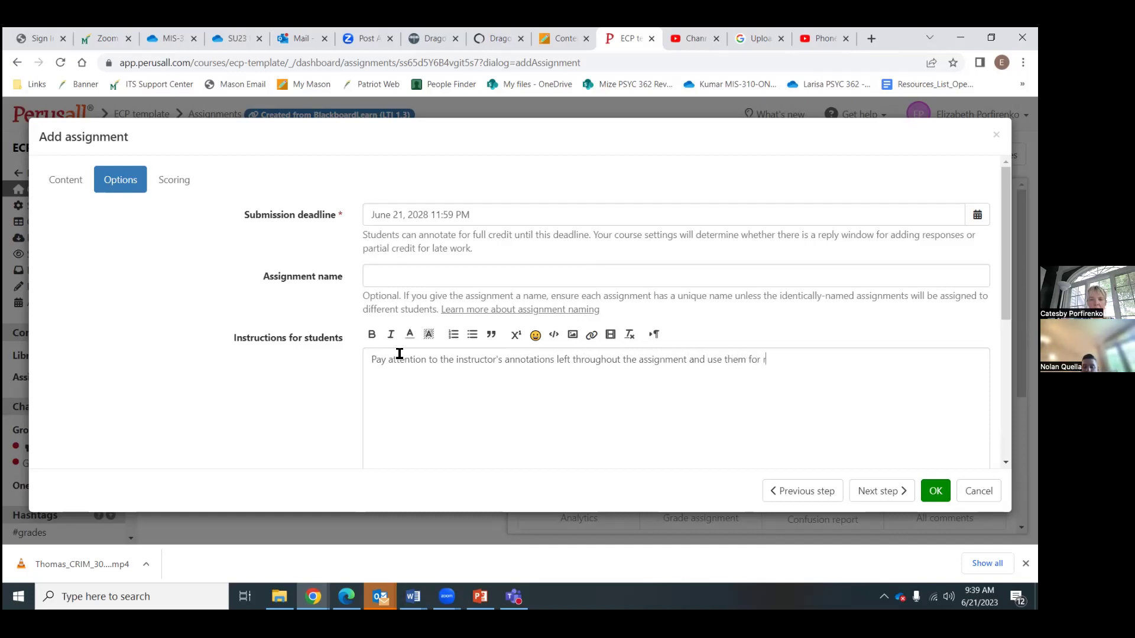
type("eflection")
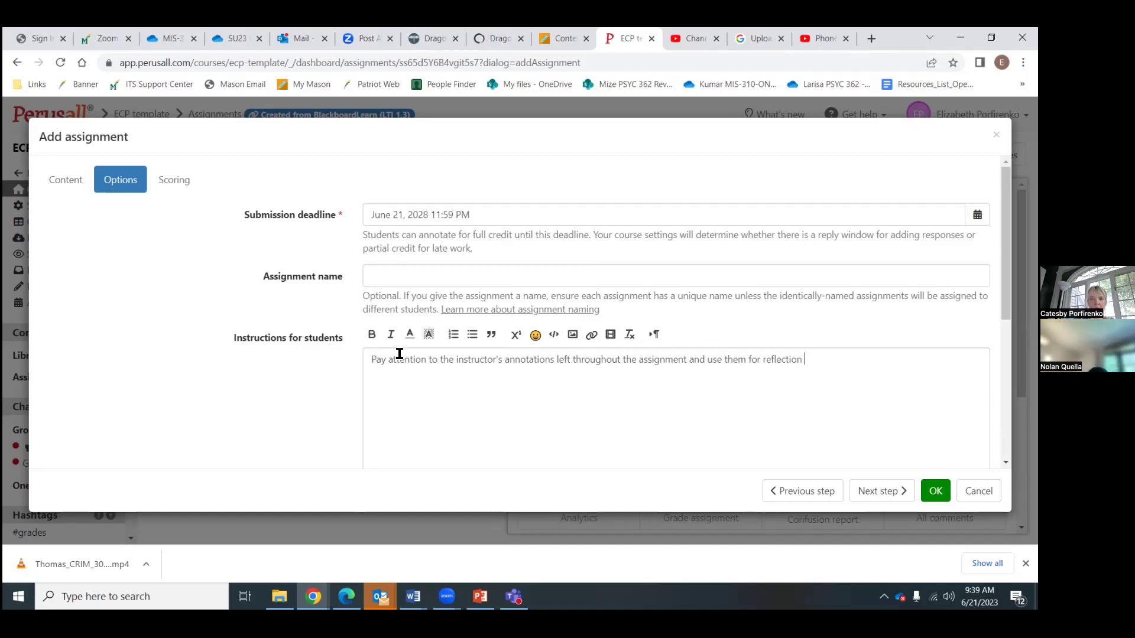
type(" to in")
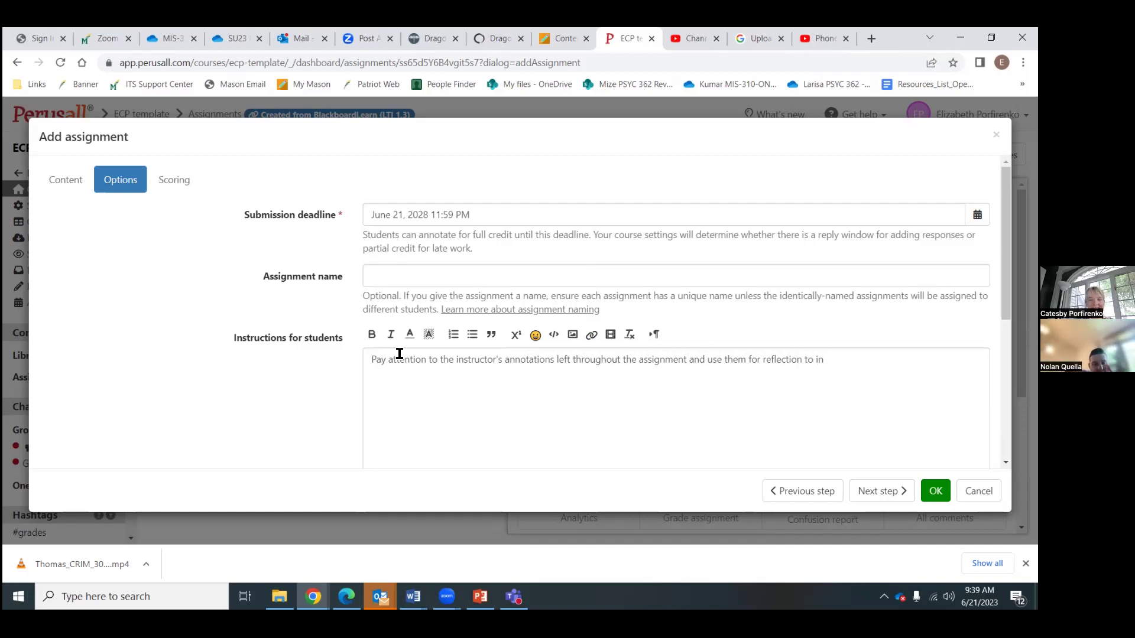
type("itiate co")
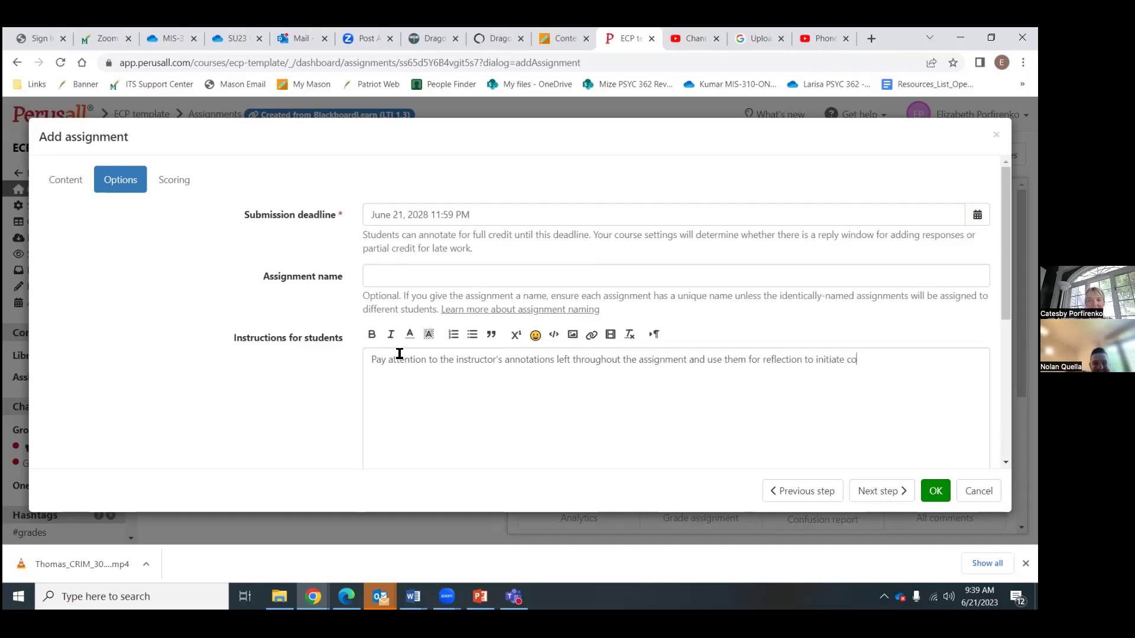
type("nversation wi")
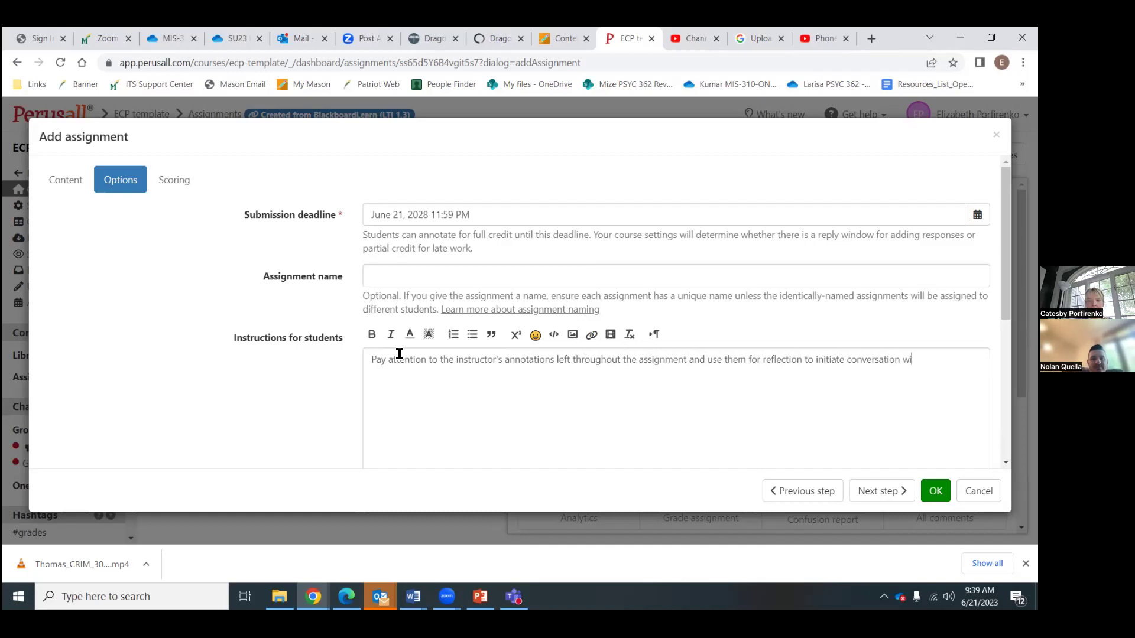
type("th your pe")
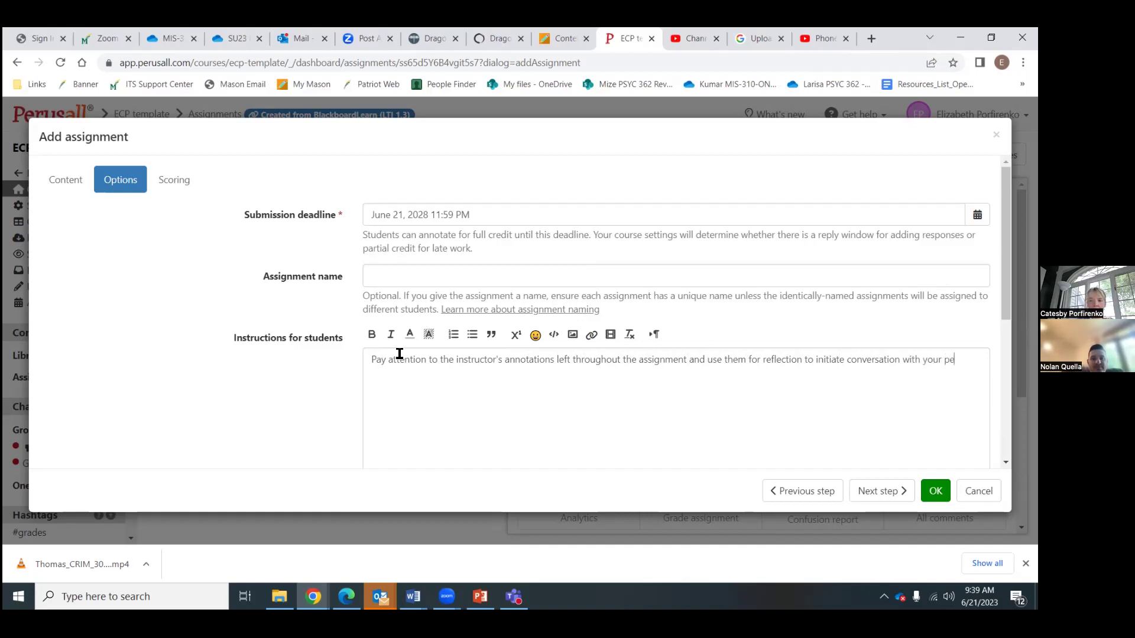
type("ers. Note th")
Complete the instructions with "Note that the instructor's comments will be accessible via blue dots on the timeline. Other peers' comments will appear as yellow dots."
type("at the inst")
type("ructor's ")
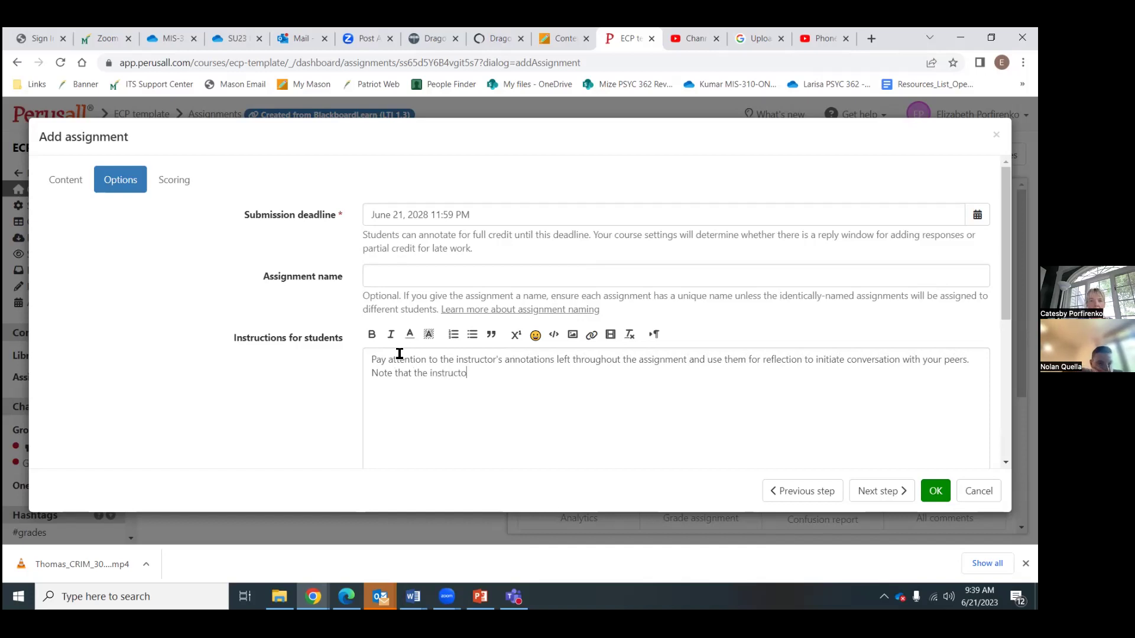
type("co")
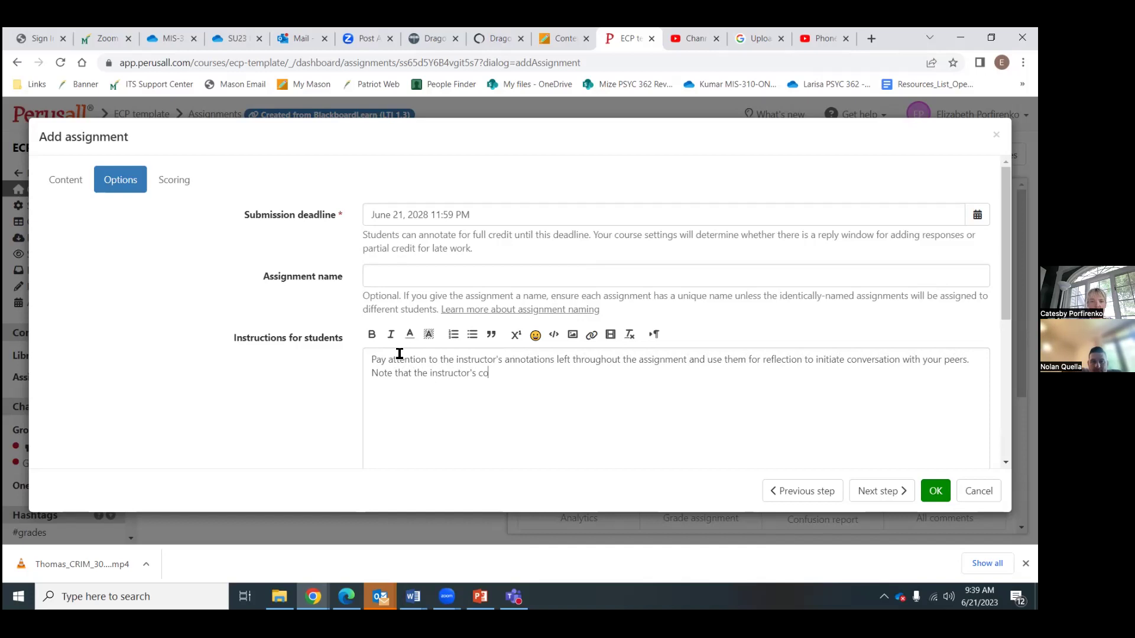
type("mment s will be")
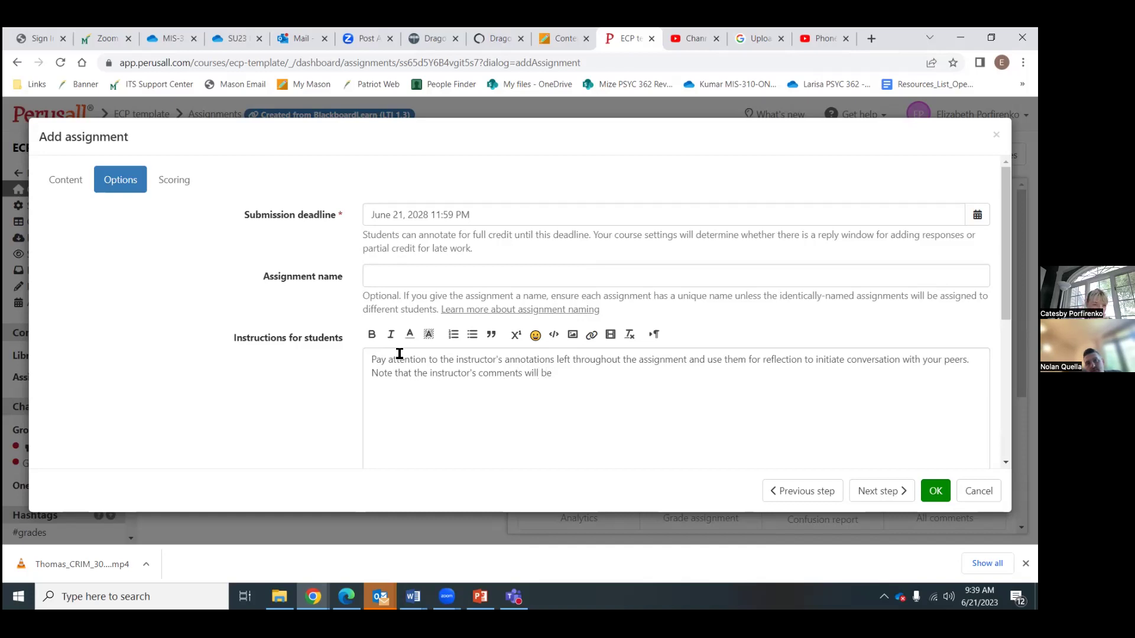
type("accessible via bl")
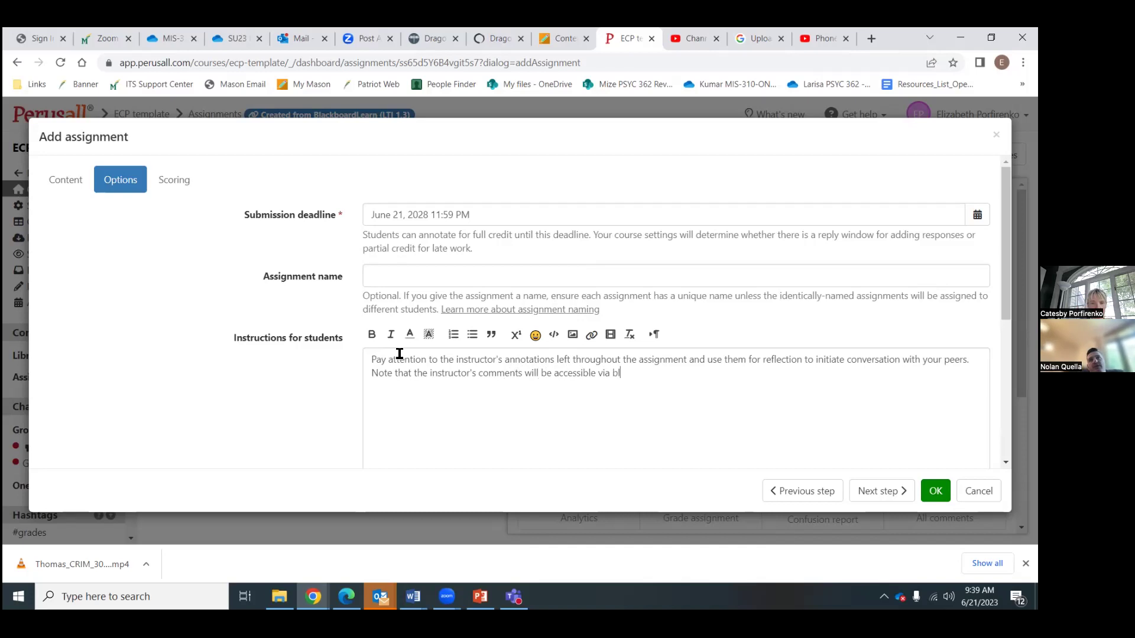
type("ue dots on the timeline. O")
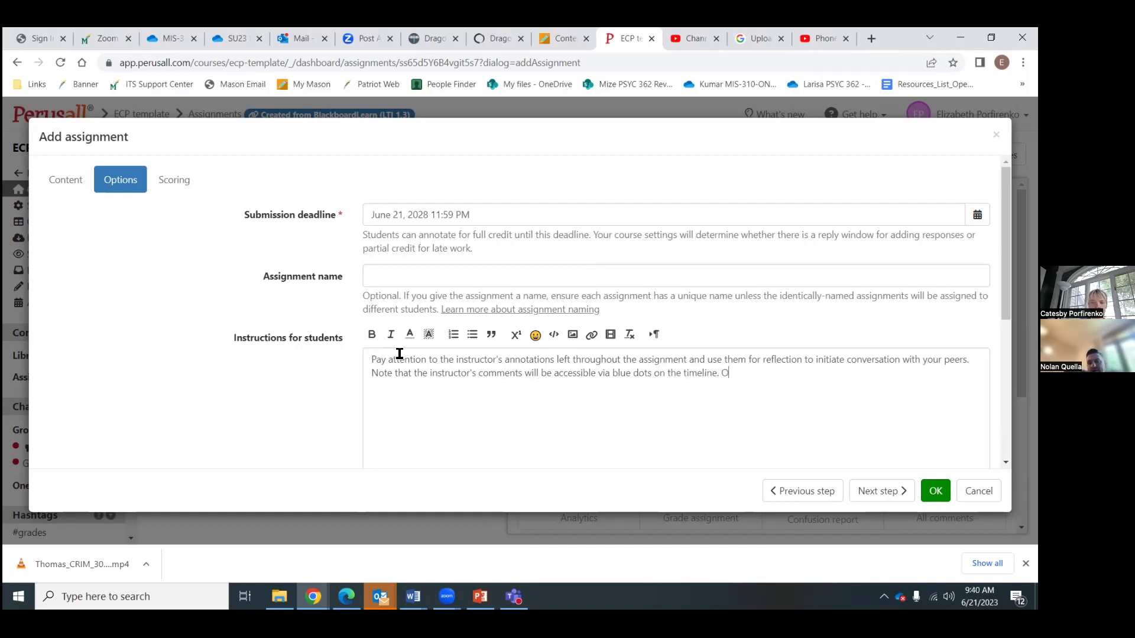
type("ther peer")
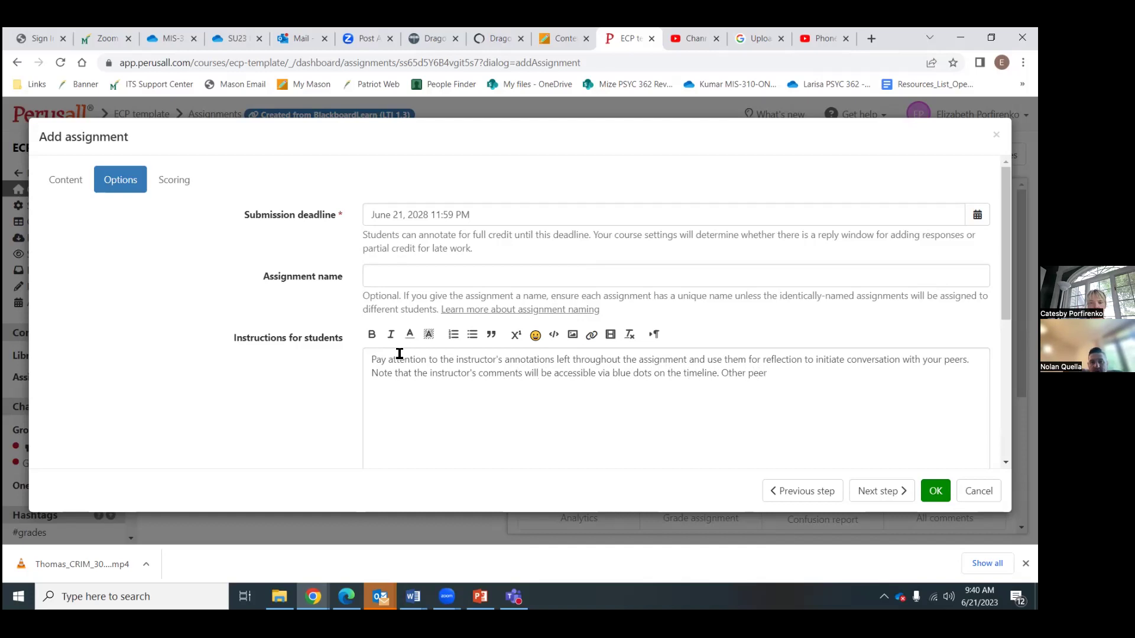
type("s' comments will appear")
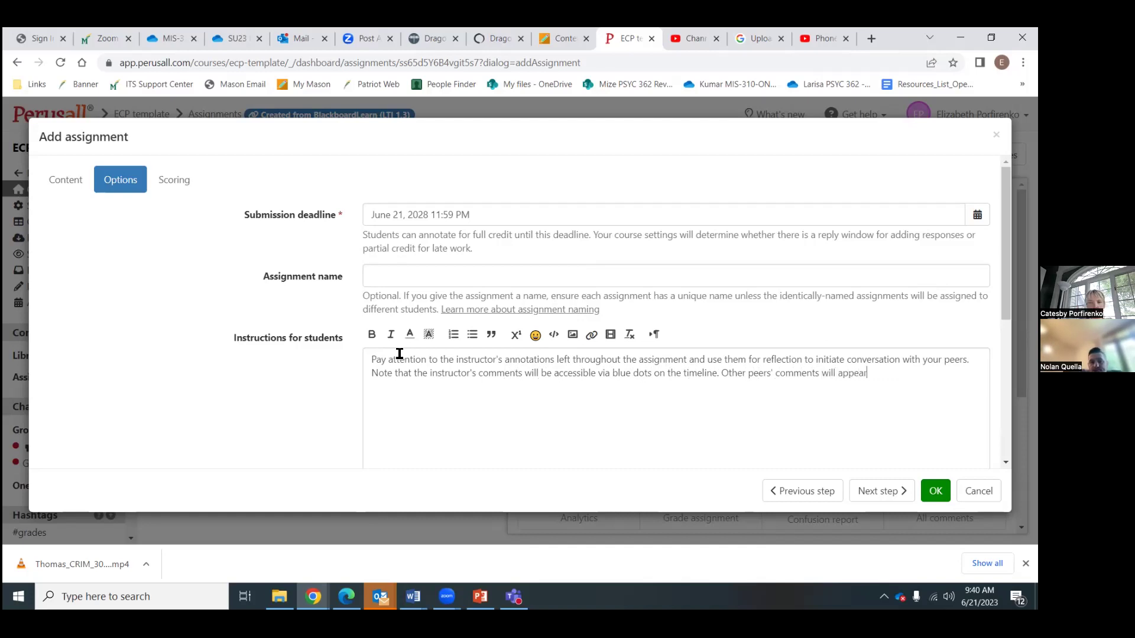
type(" as yellow dots.")
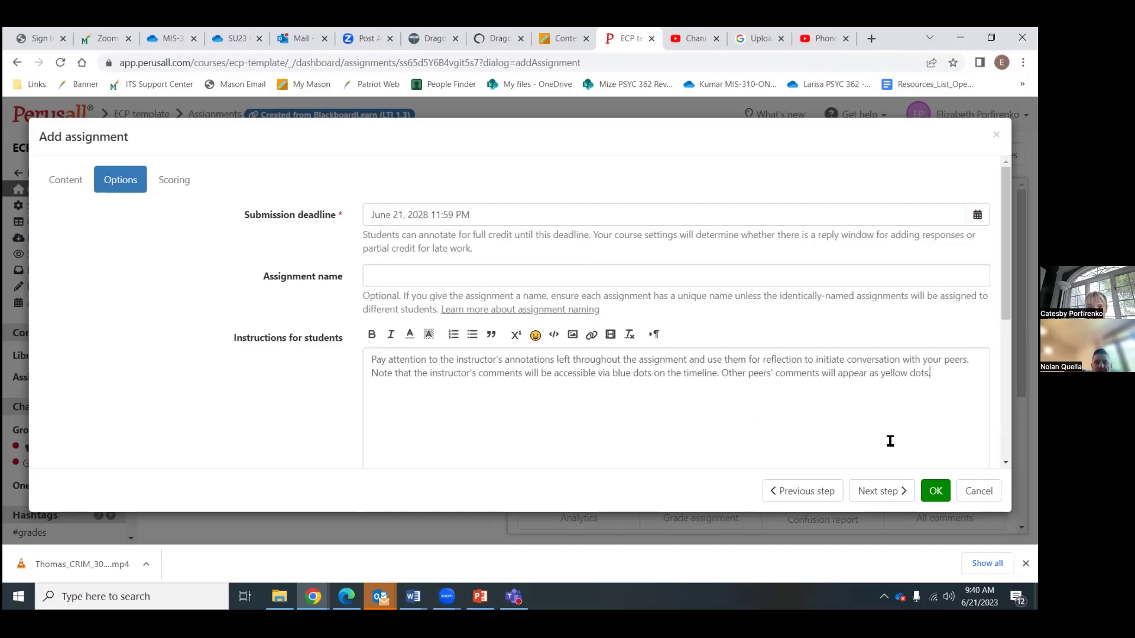
Leave the remaining assignment options as they are, continue to scoring and specify custom scoring settings for this assignment
scroll(579, 315, "down", 3)
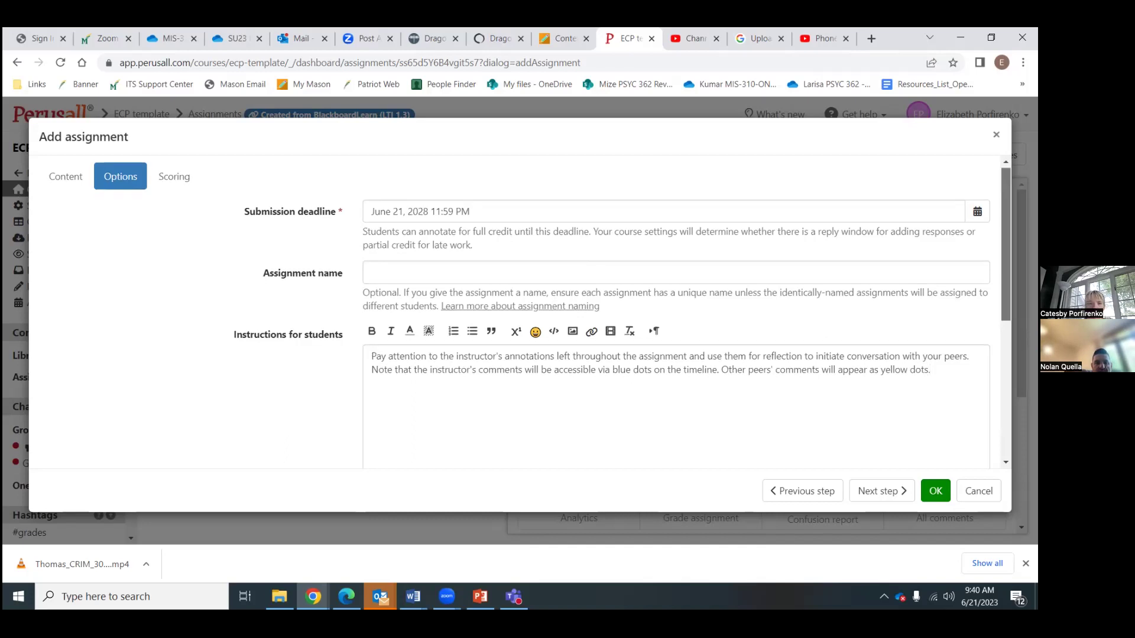
scroll(579, 315, "down", 2)
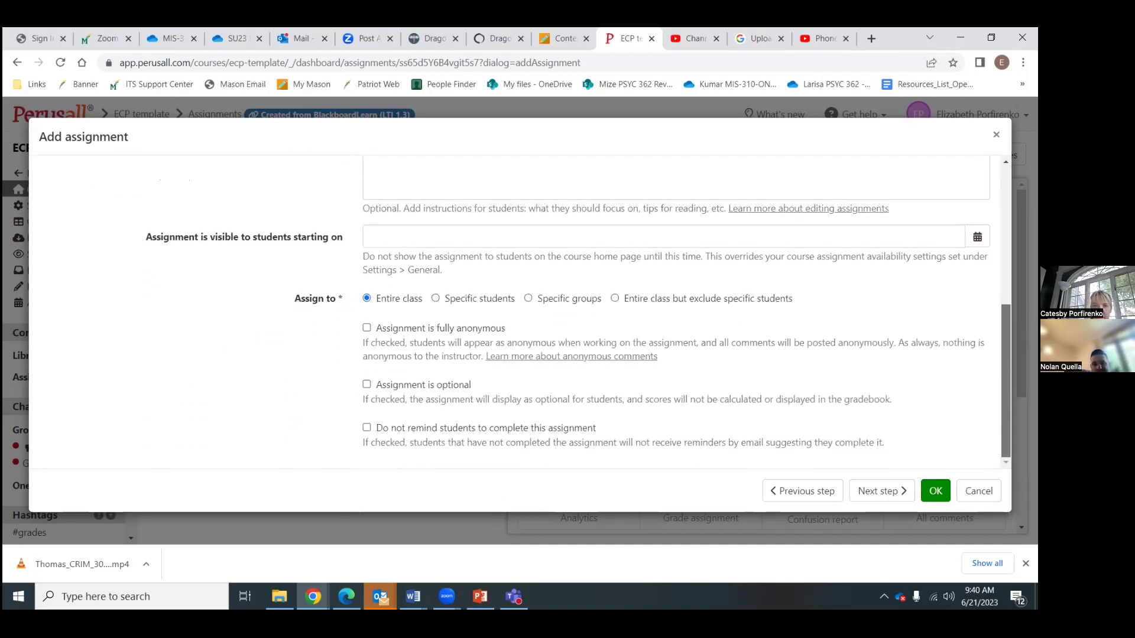
left_click(896, 495)
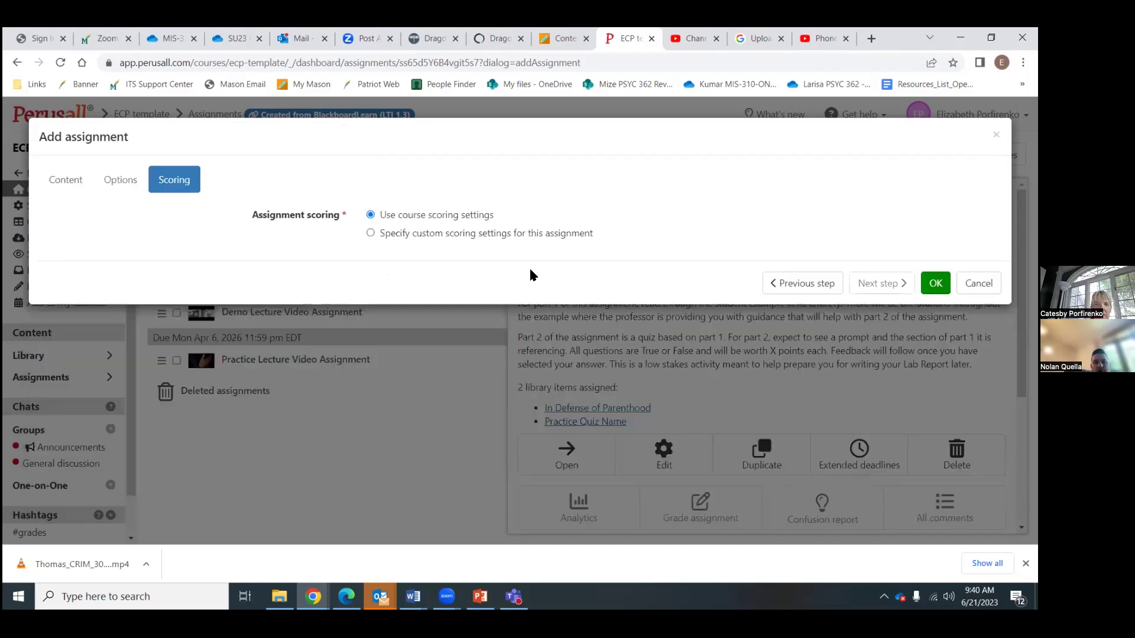
left_click(370, 233)
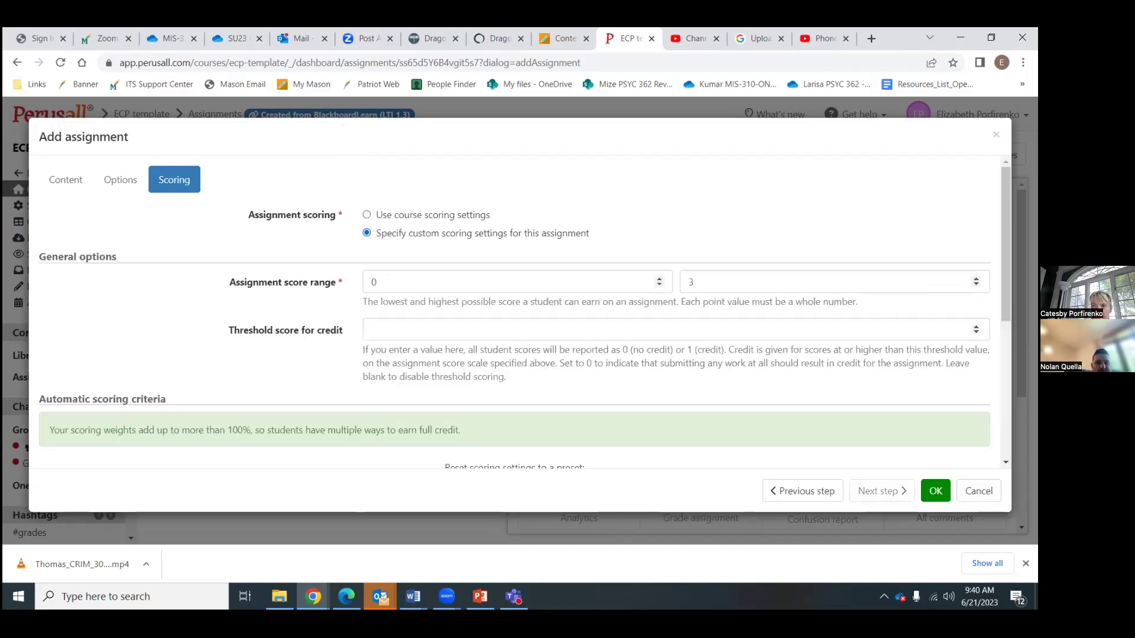
Set the scoring weight of the "Reading to the end" metric to 0%
scroll(525, 312, "down", 4)
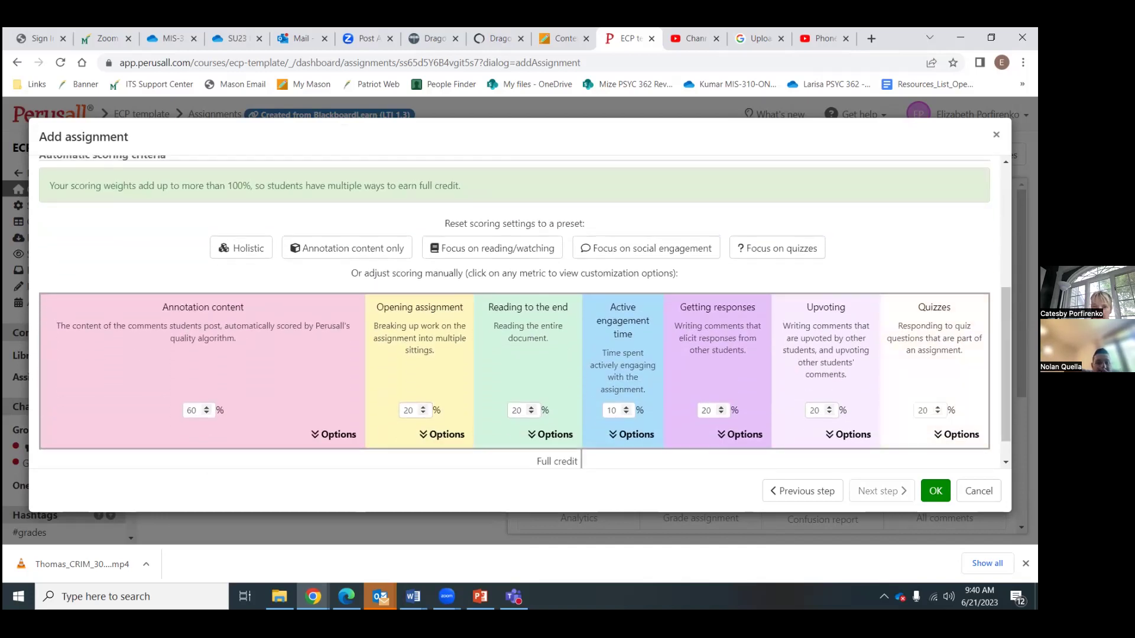
left_click(531, 417)
double_click(521, 399)
type("15")
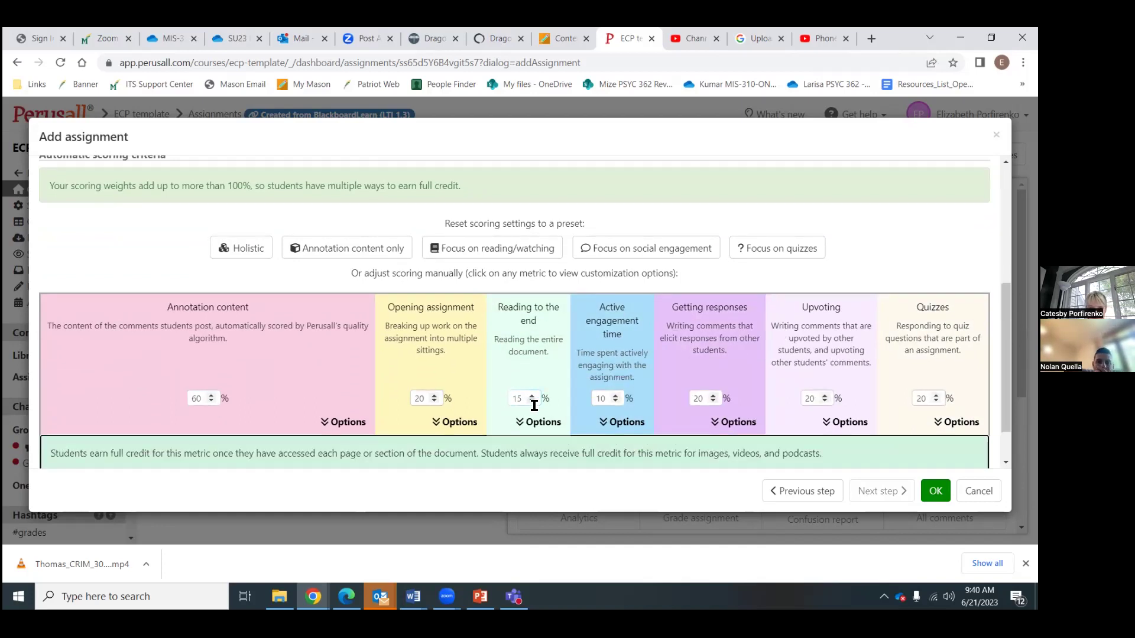
key("BackSpace")
key("BackSpace")
type("0")
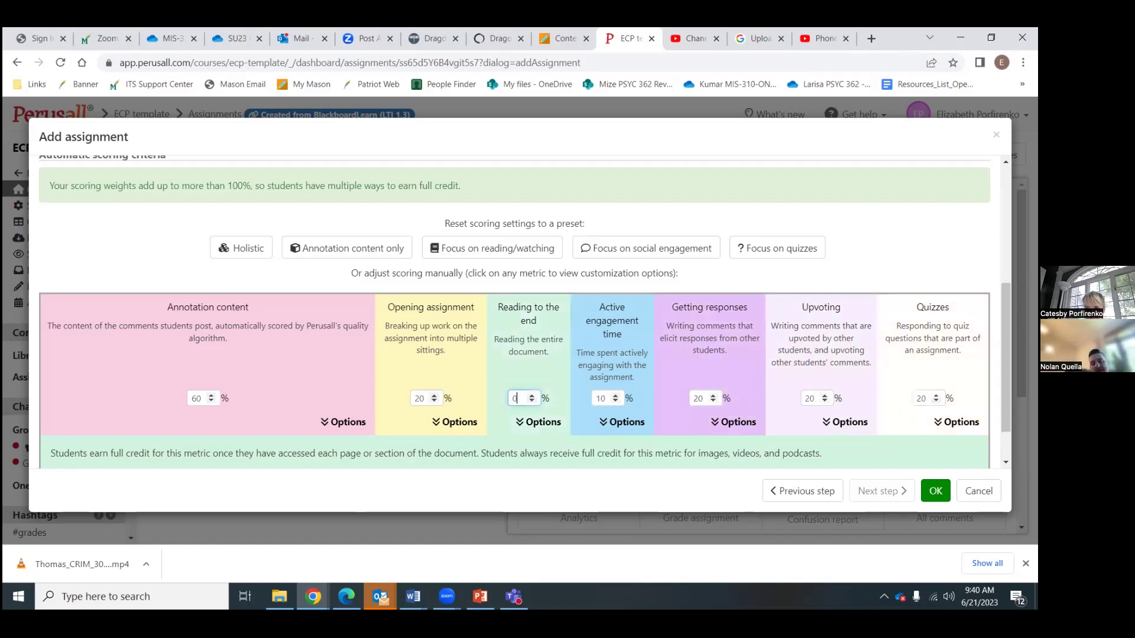
Set the scoring weight of the "Quizzes" metric to 0%
left_click(936, 402)
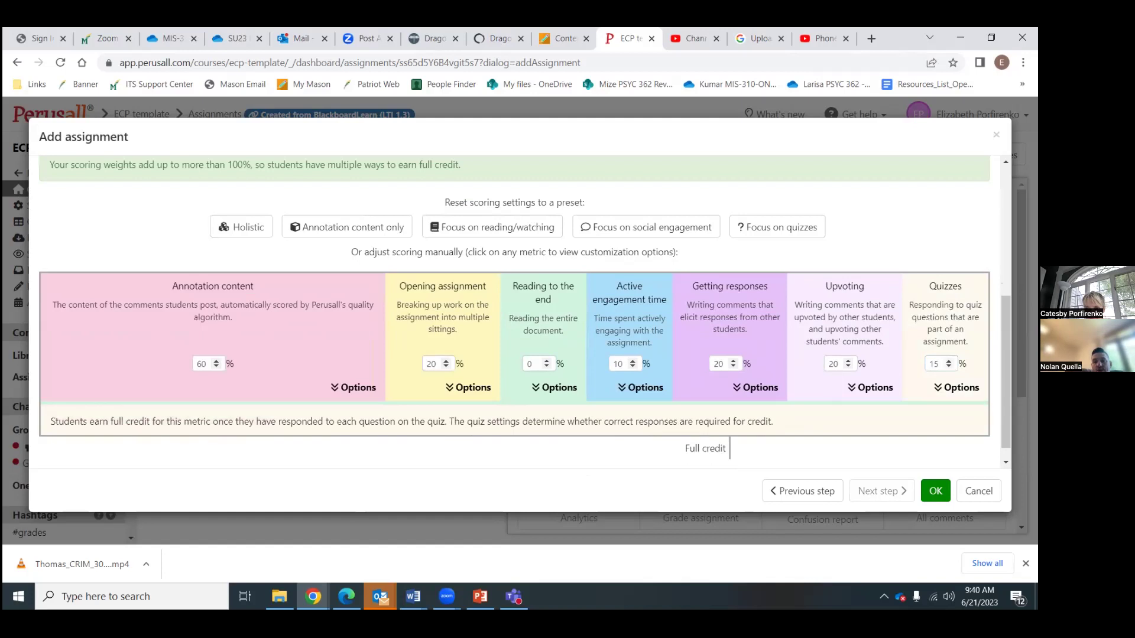
key("Down")
key("Down")
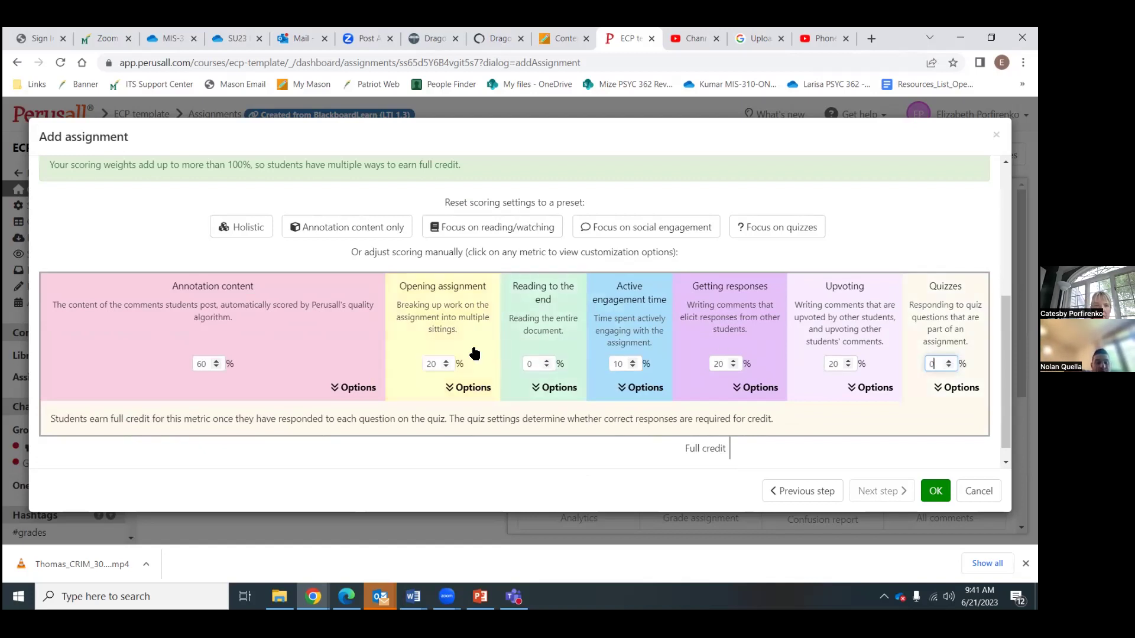
Set annotation content to give full credit for 4 high-quality comments and save the assignment
left_click(334, 390)
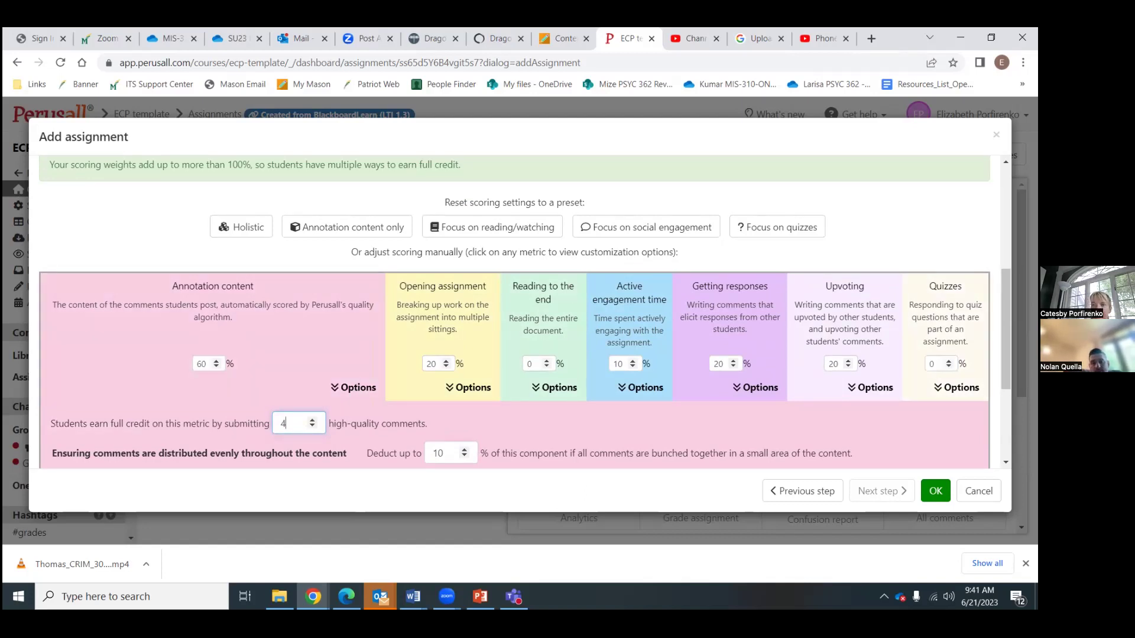
scroll(729, 430, "down", 3)
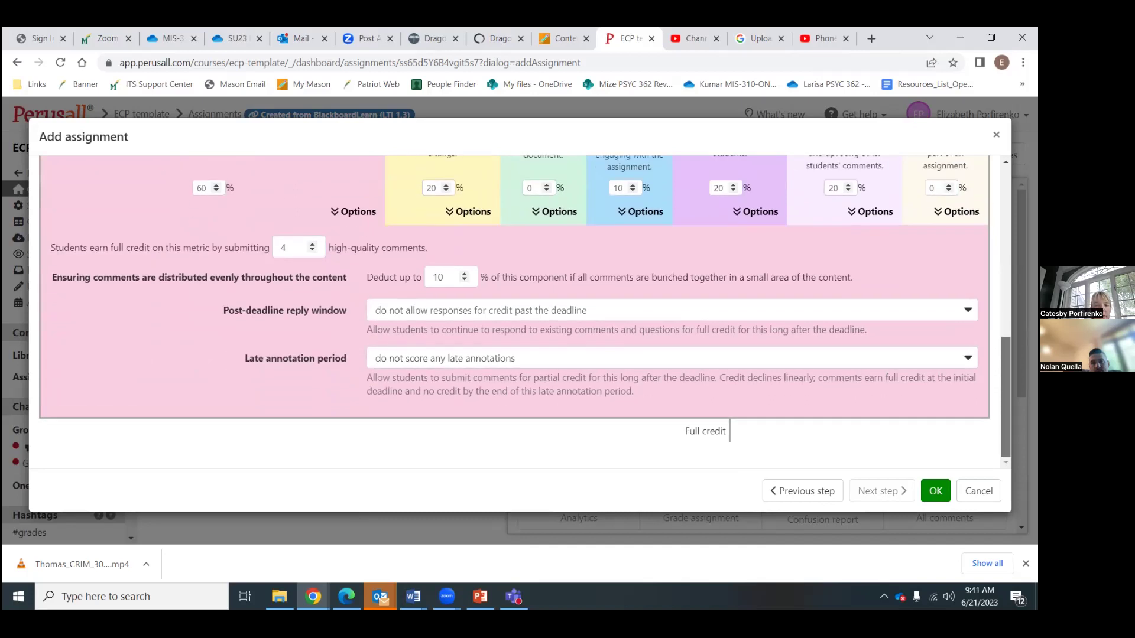
left_click(935, 491)
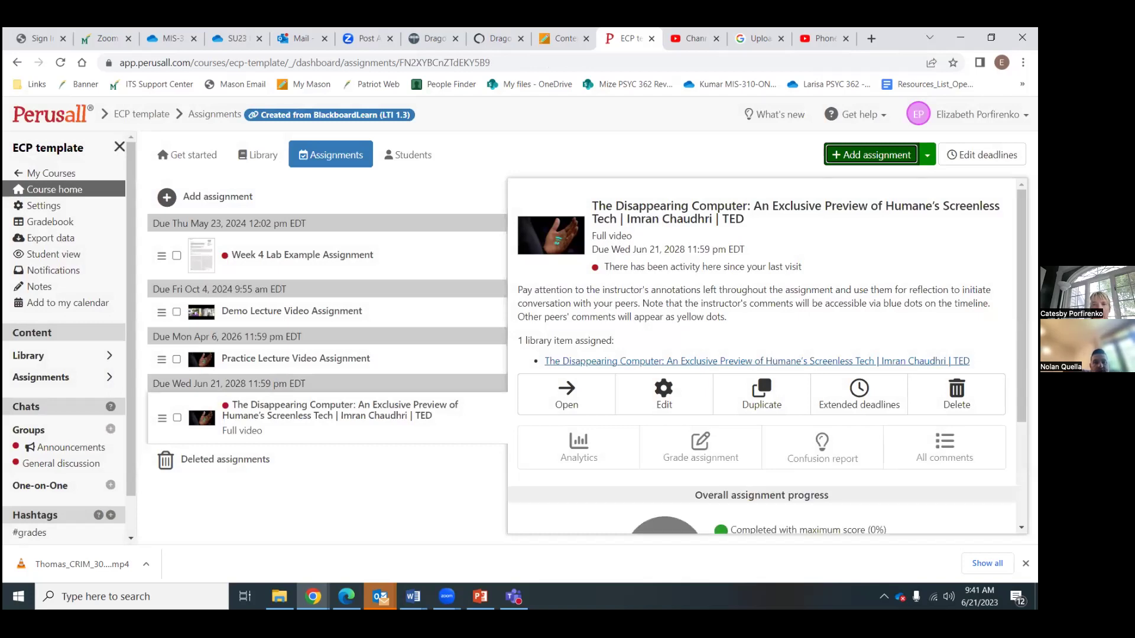
Open the new assignment's video and post the comment "Pay attention to the title. What thoughts immediately come to mind?"
left_click(572, 389)
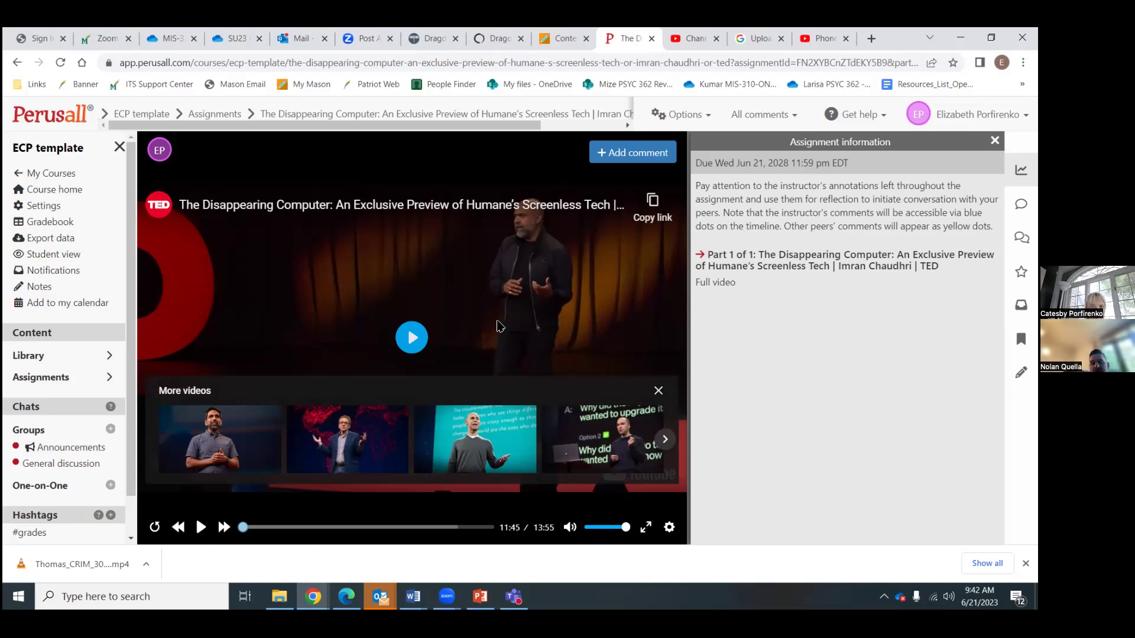
left_click(620, 156)
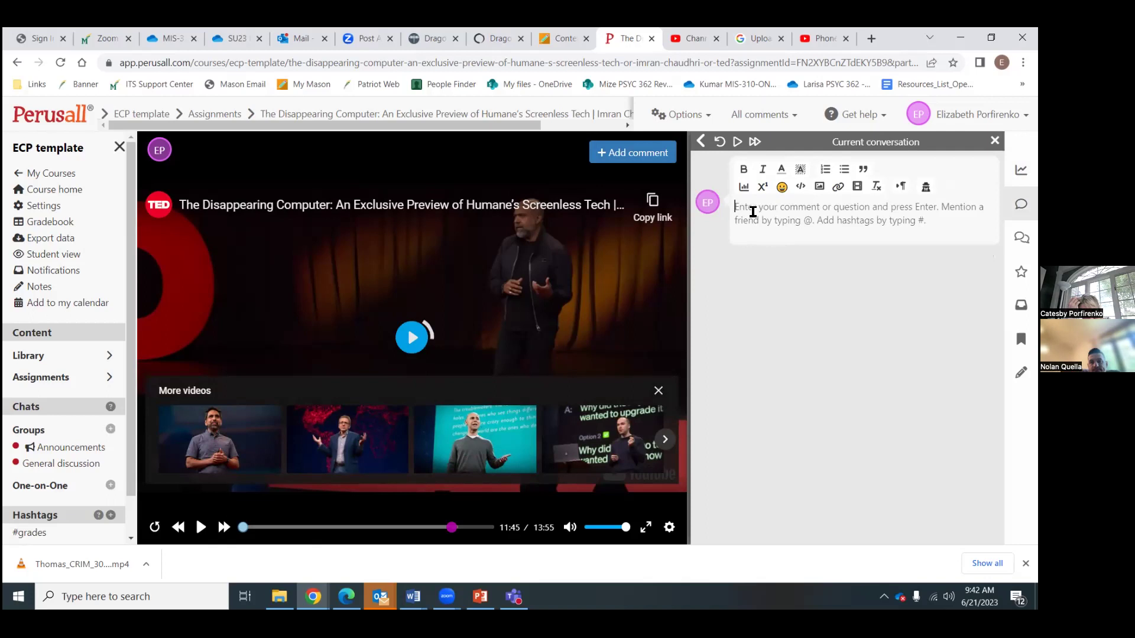
type("Pay attention to the tie")
key("BackSpace")
type("tle.")
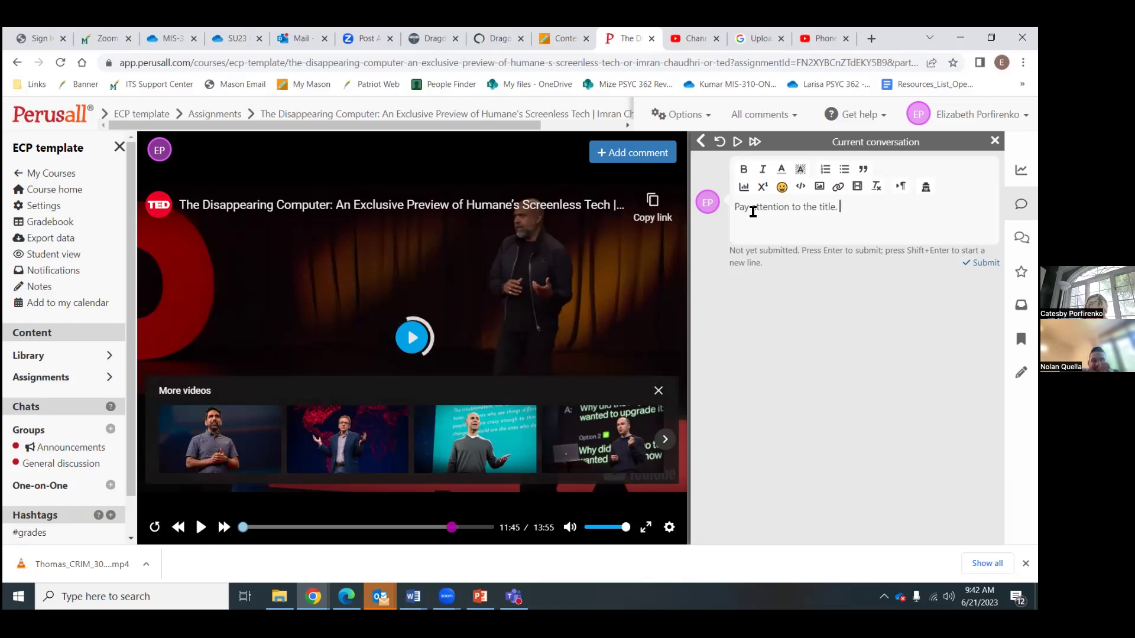
type("What thoughts ")
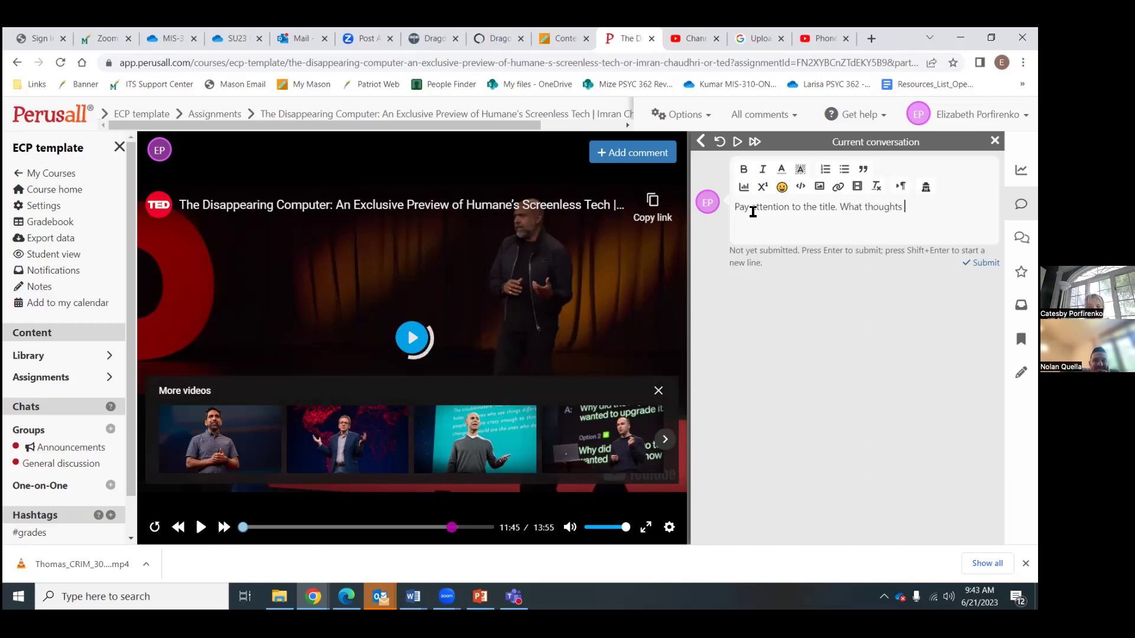
type("immediatel")
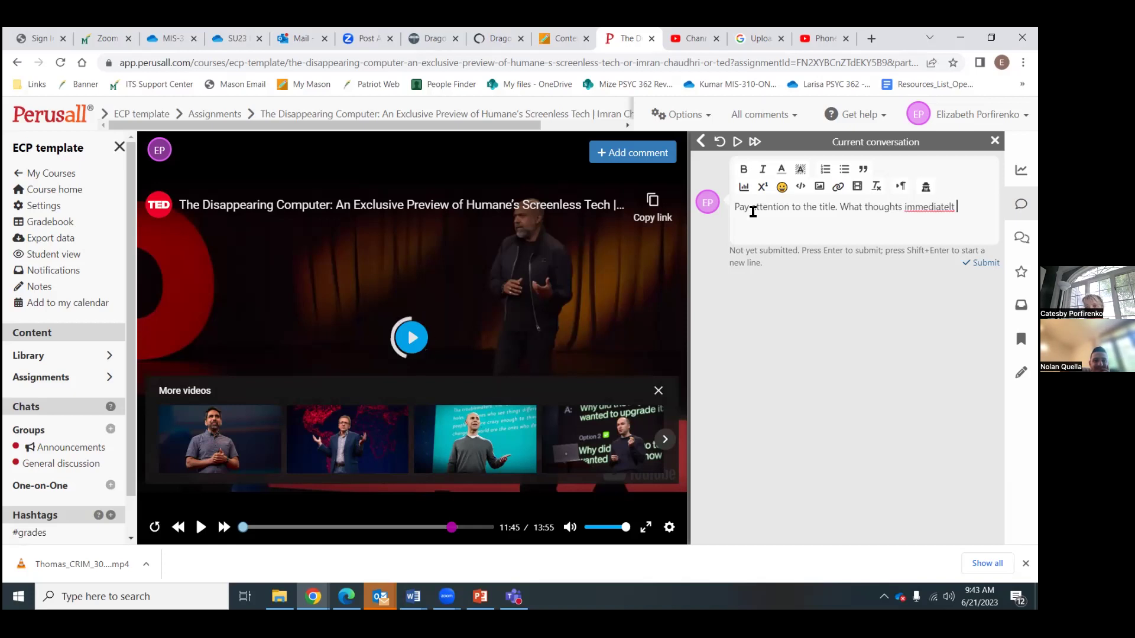
type("y come to mind")
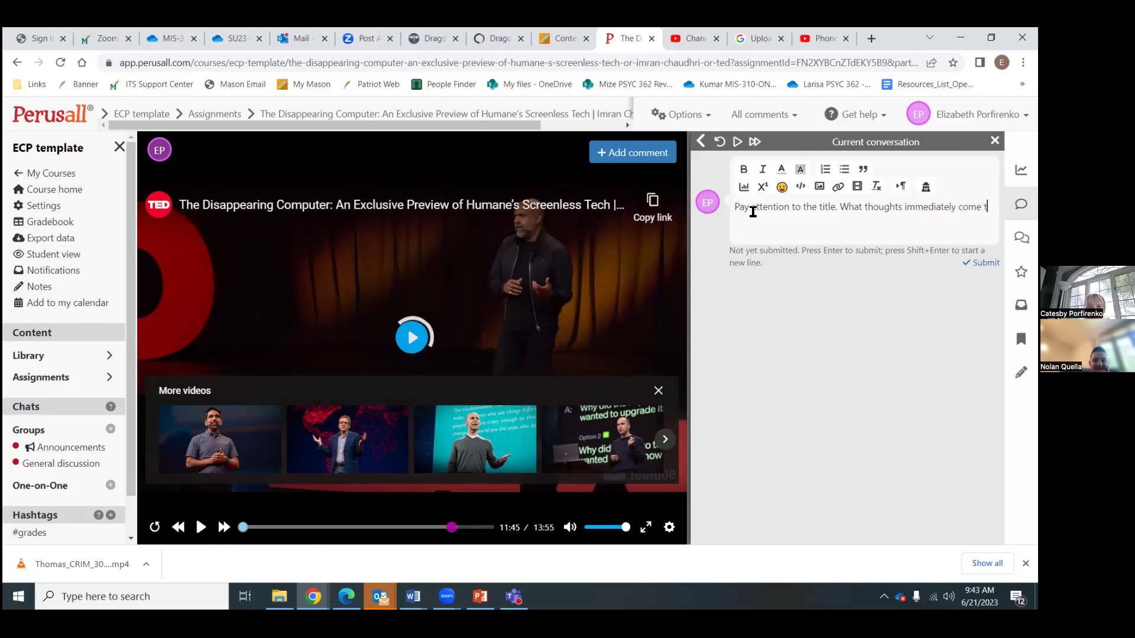
type("?")
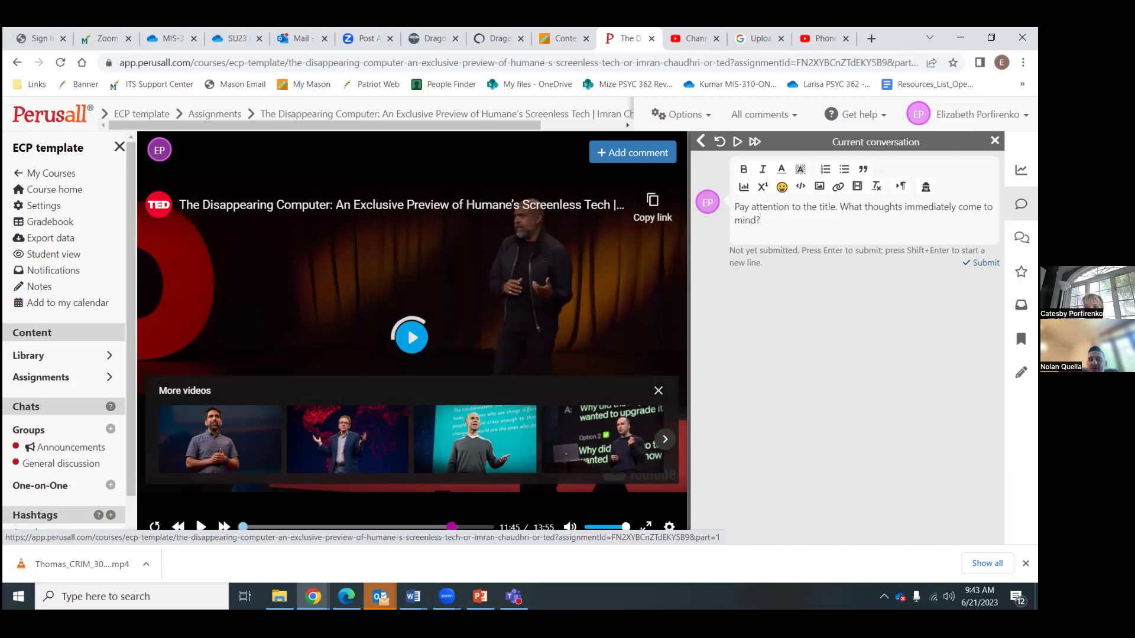
key("Return")
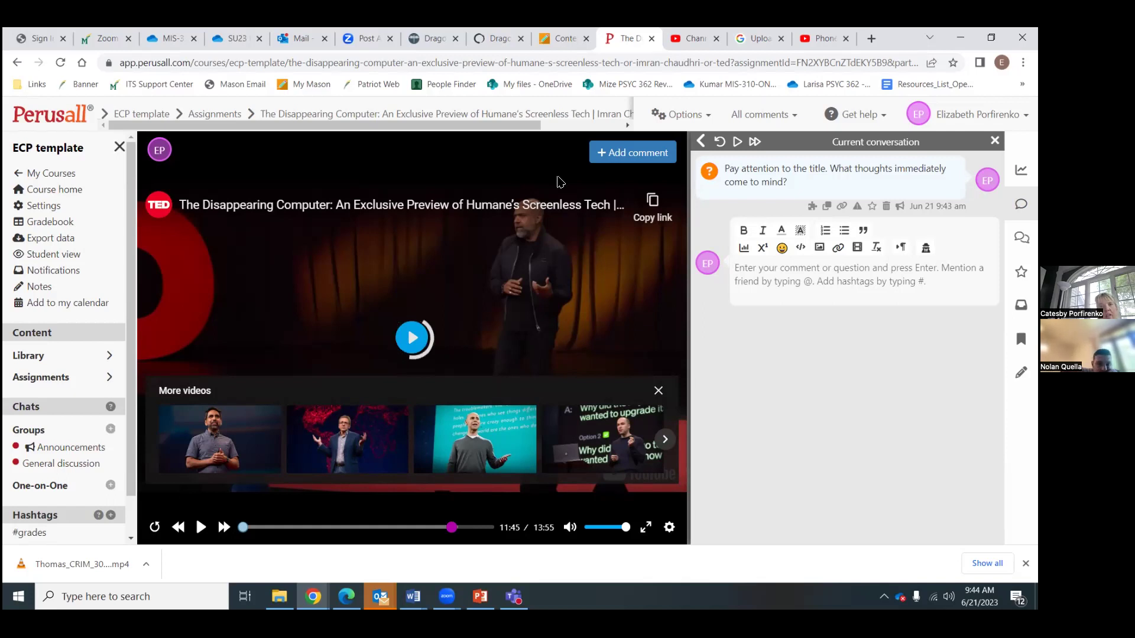
Switch to the Blackboard course and open its "Learn Here: Weekly Lessons" area
left_click(566, 39)
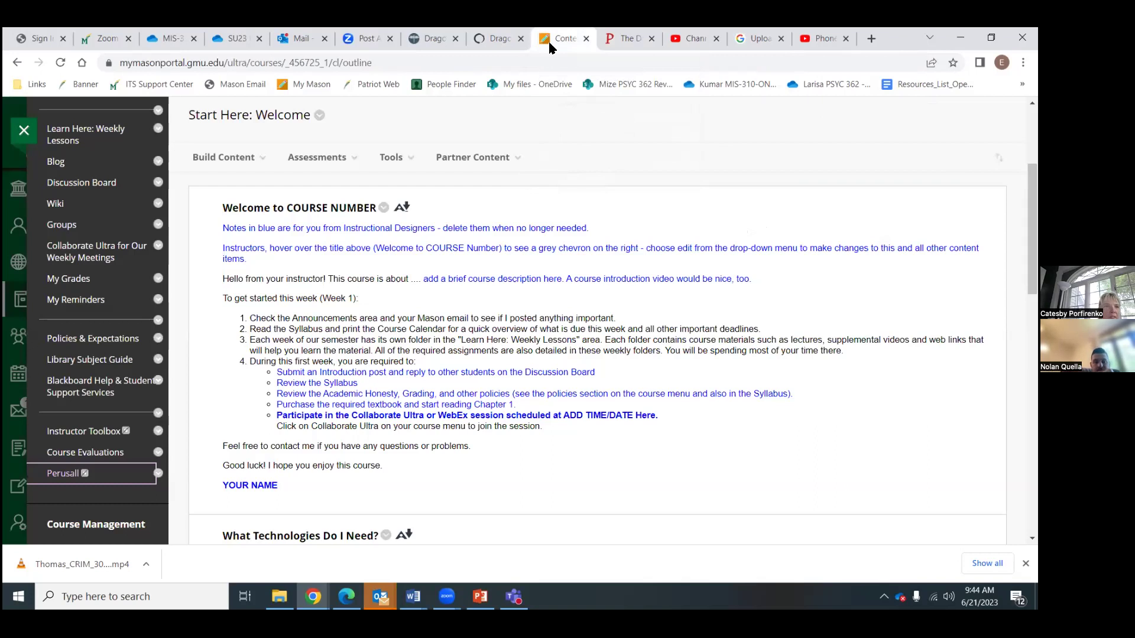
left_click(104, 131)
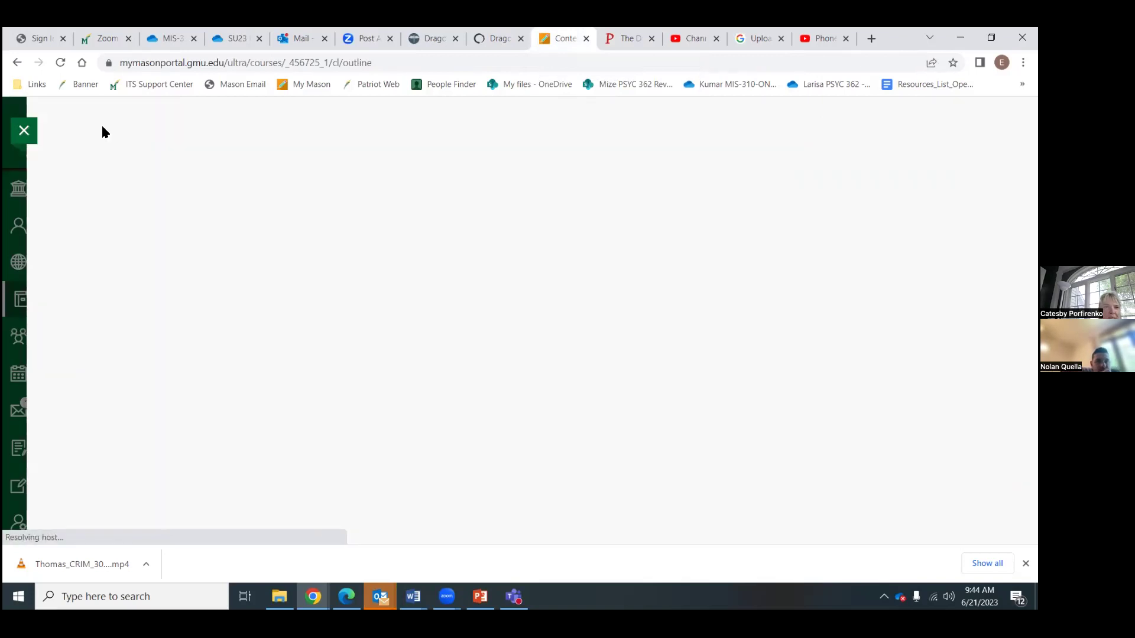